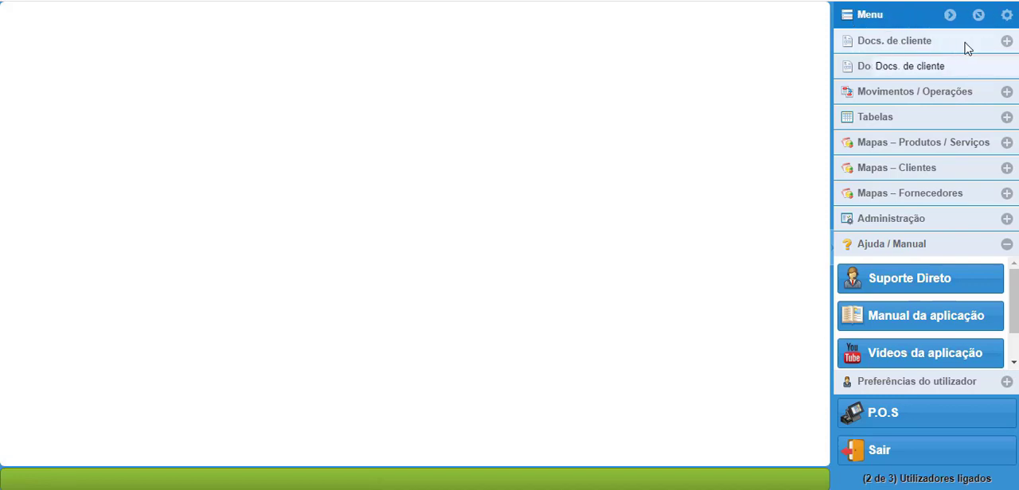
Step: Open the customer documents list, view its query filter fields, and close the query without applying a filter
{"action": "left_click", "coordinate": [1006, 41]}
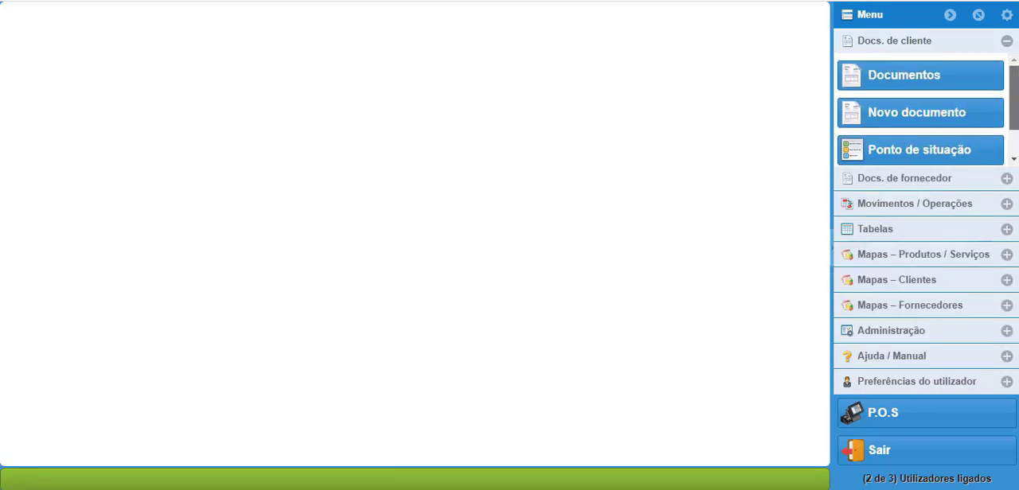
{"action": "left_click", "coordinate": [917, 77]}
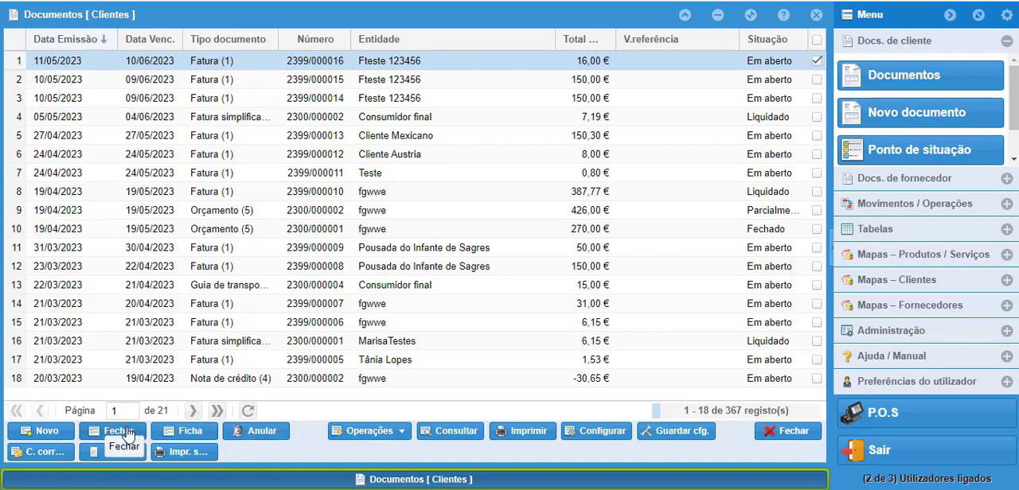
{"action": "left_click", "coordinate": [451, 433]}
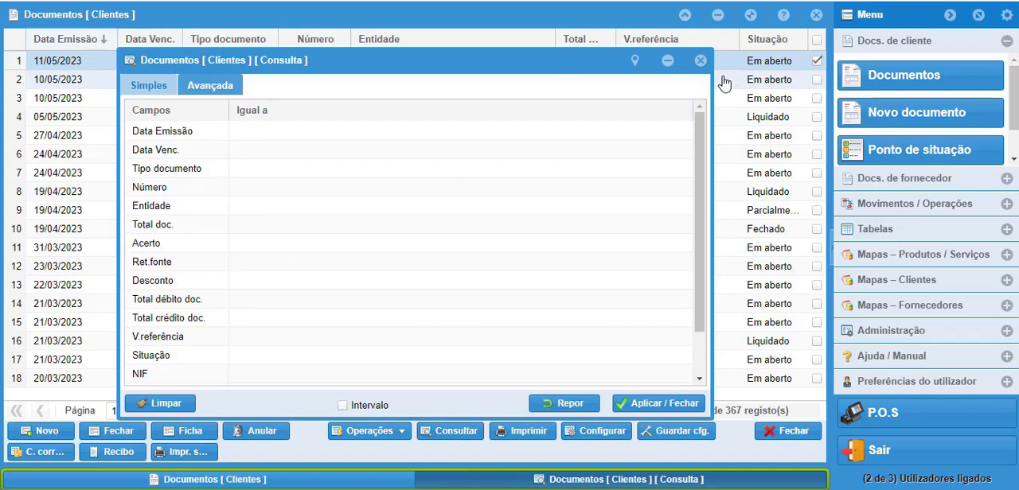
{"action": "left_click", "coordinate": [705, 60]}
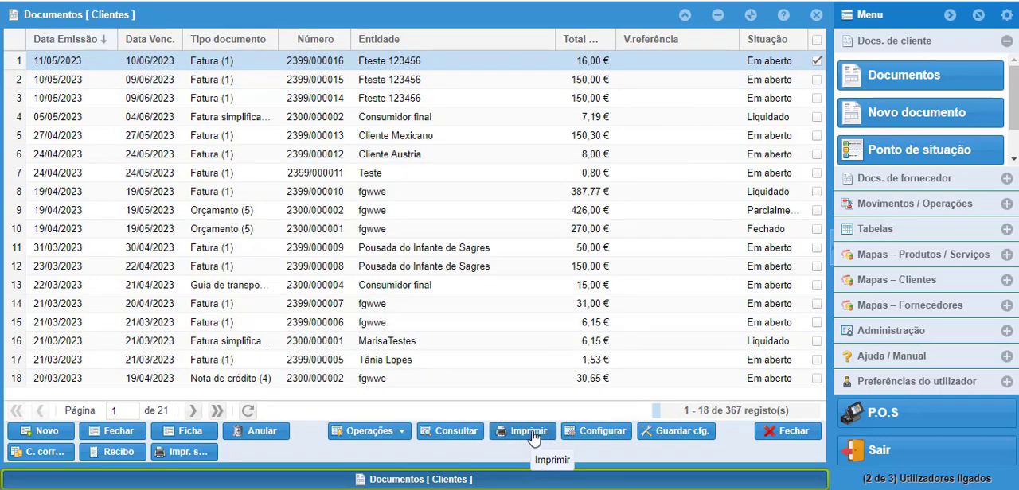
Step: Start a new customer document and set its type to Fatura (1)
{"action": "left_click", "coordinate": [936, 119]}
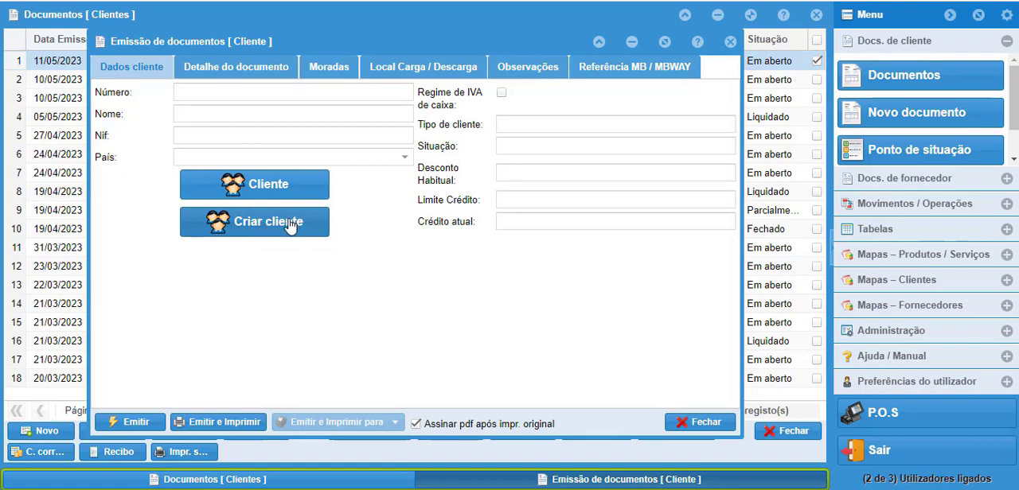
{"action": "left_click", "coordinate": [215, 72]}
{"action": "left_click", "coordinate": [335, 92]}
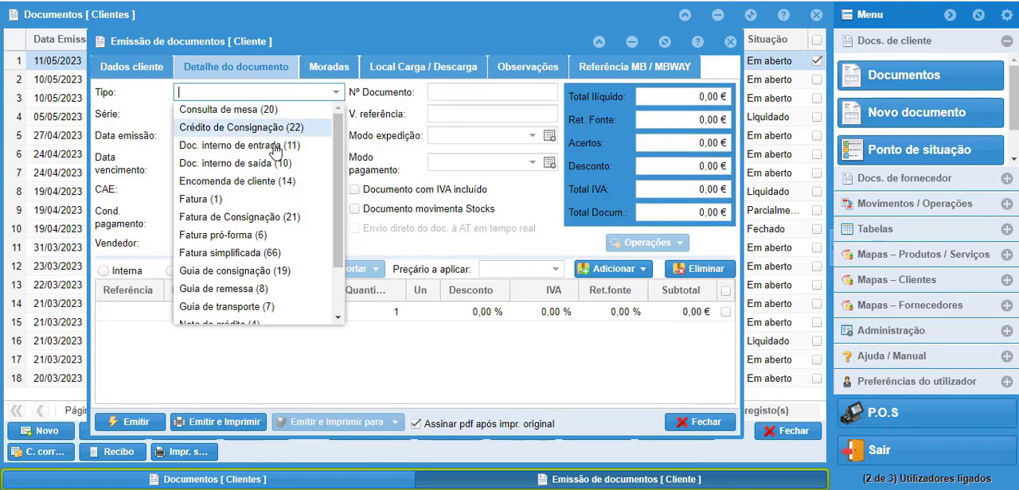
{"action": "left_click", "coordinate": [225, 199]}
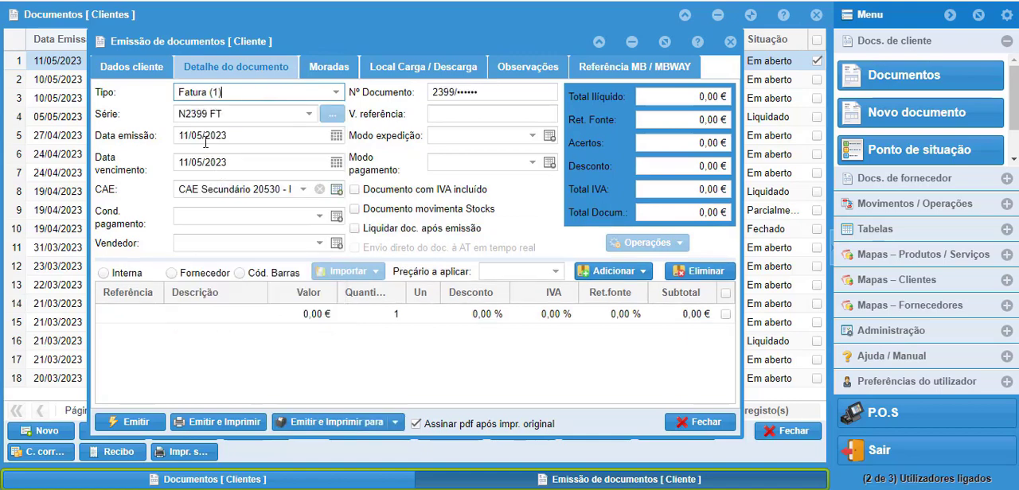
Step: Examine the invoice's issue date, payment condition and payment method fields, and the options for adding lines
{"action": "left_click", "coordinate": [336, 136]}
{"action": "left_click", "coordinate": [336, 135]}
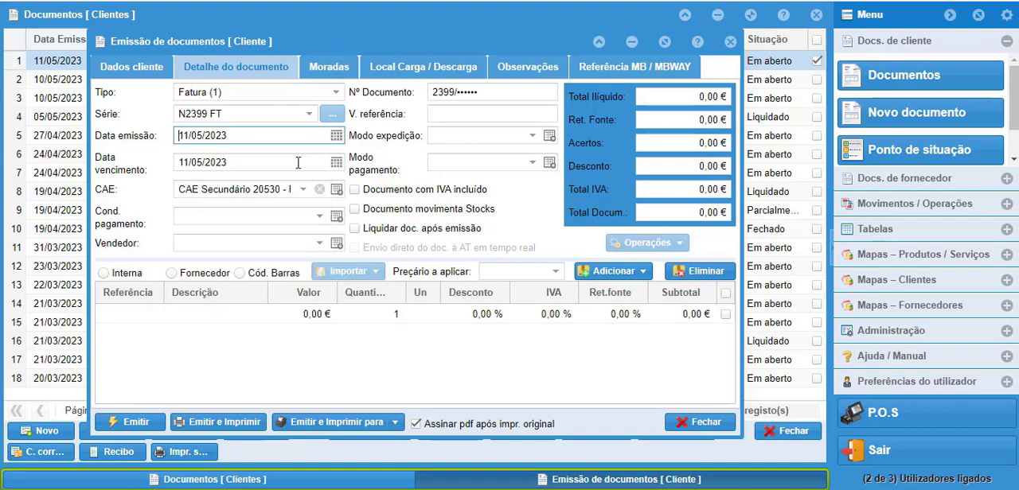
{"action": "left_click", "coordinate": [320, 216]}
{"action": "left_click", "coordinate": [319, 215]}
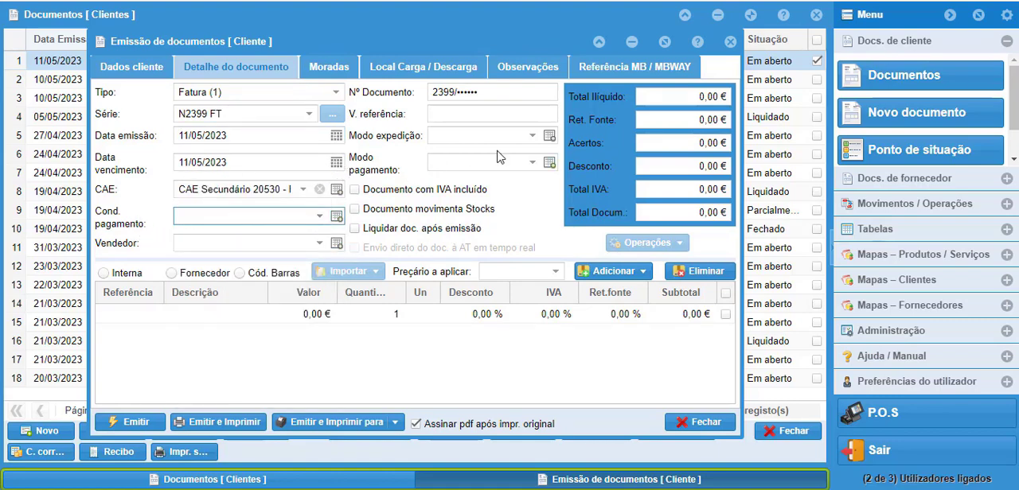
{"action": "left_click", "coordinate": [532, 163]}
{"action": "left_click", "coordinate": [532, 164]}
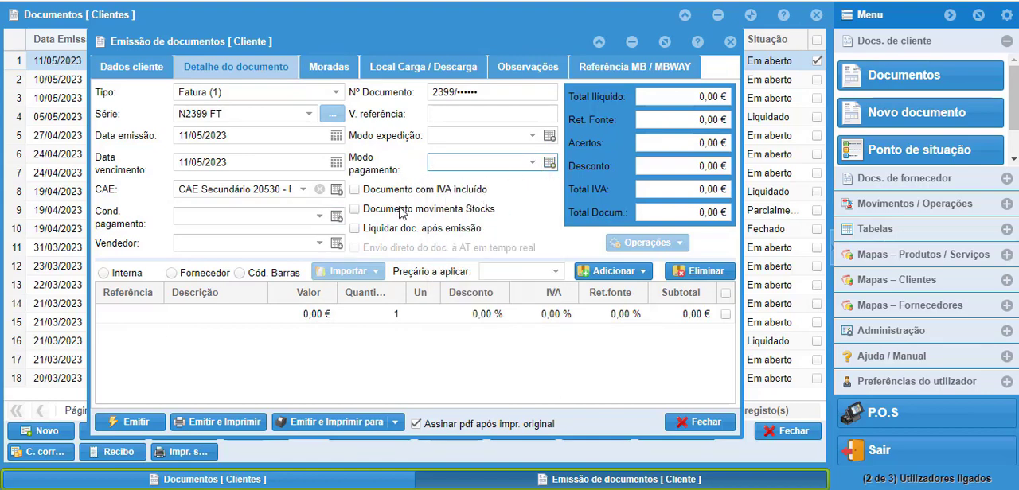
{"action": "left_click", "coordinate": [643, 275]}
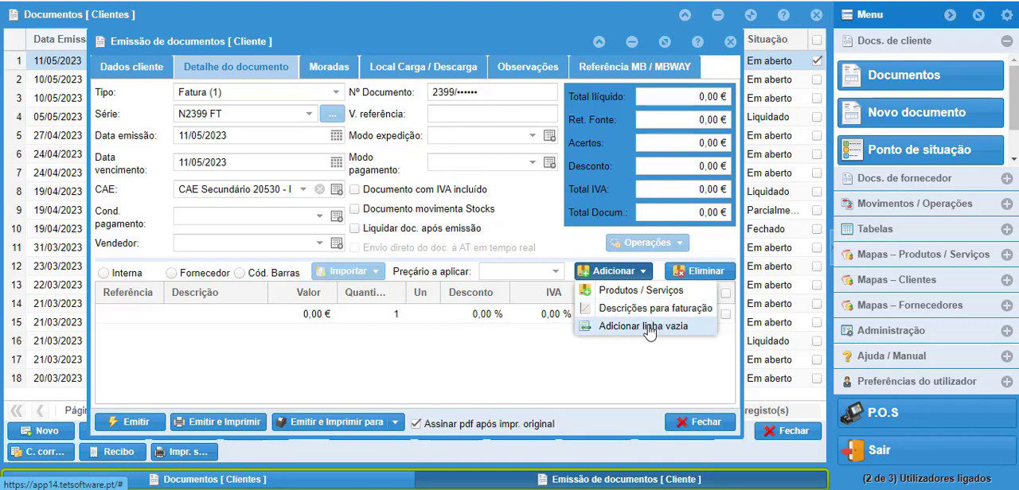
{"action": "left_click", "coordinate": [500, 350]}
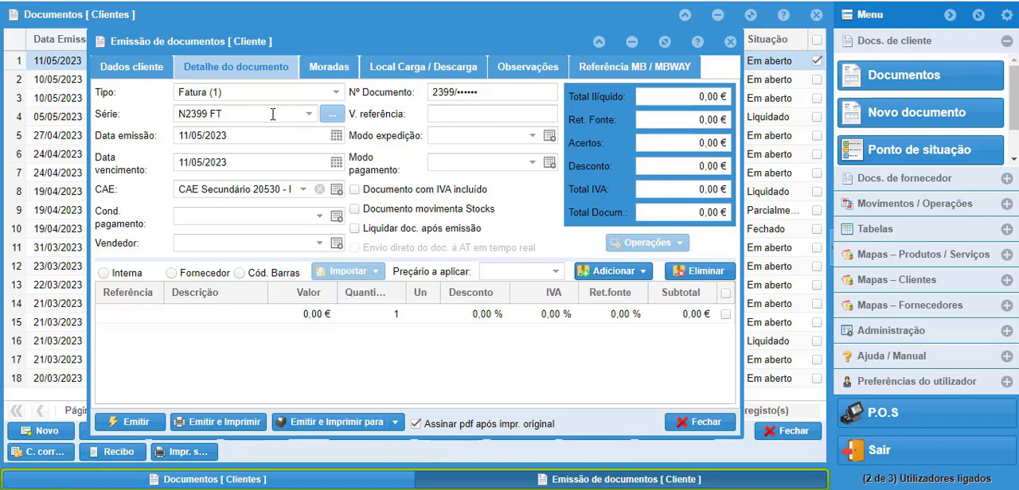
Step: Review the invoice's addresses, loading/unloading, observations and MB/MBWAY reference sections, and close the document and the customer list without issuing
{"action": "left_click", "coordinate": [331, 72]}
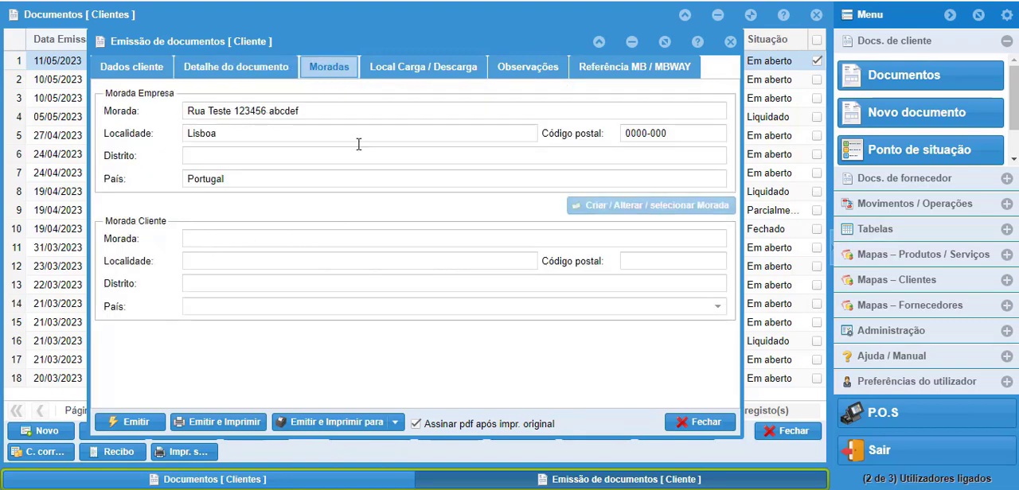
{"action": "left_click", "coordinate": [425, 68]}
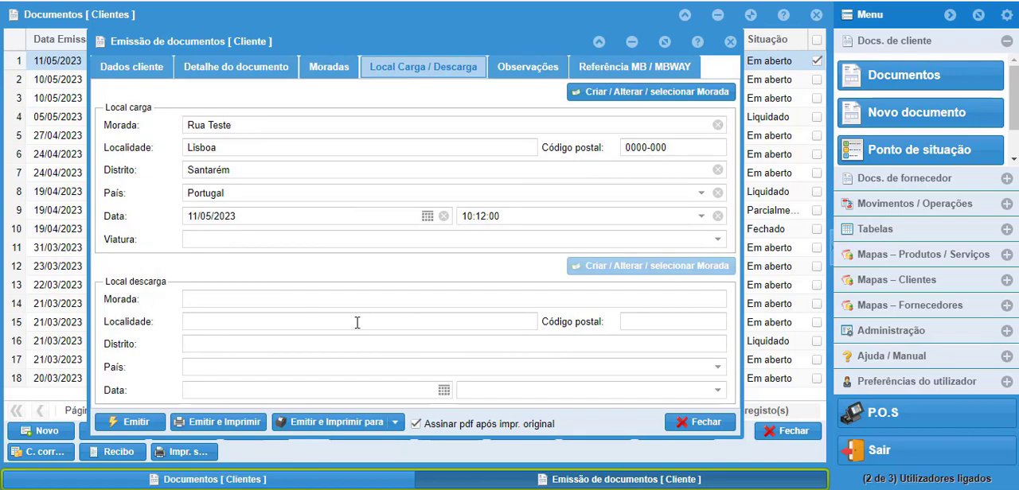
{"action": "left_click", "coordinate": [529, 69]}
{"action": "left_click", "coordinate": [128, 309]}
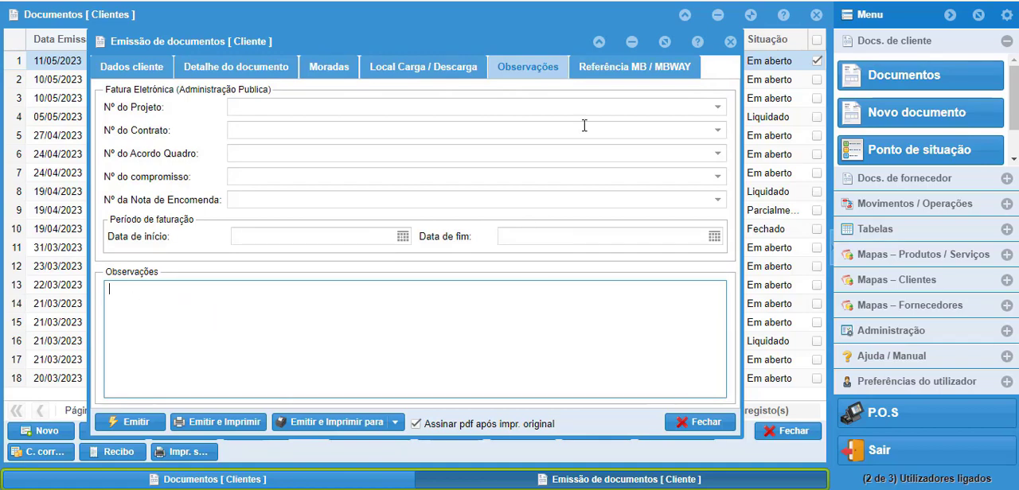
{"action": "left_click", "coordinate": [647, 69]}
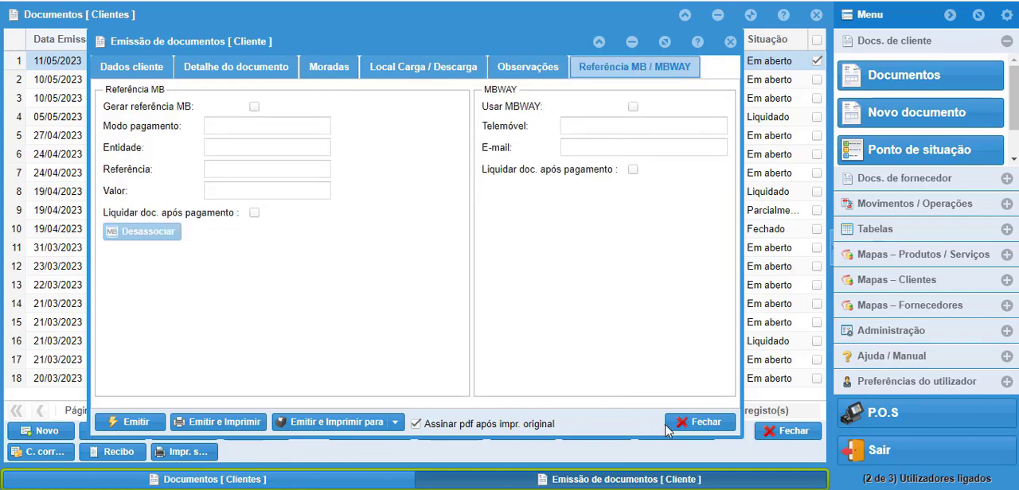
{"action": "left_click", "coordinate": [672, 426]}
{"action": "left_click", "coordinate": [788, 430]}
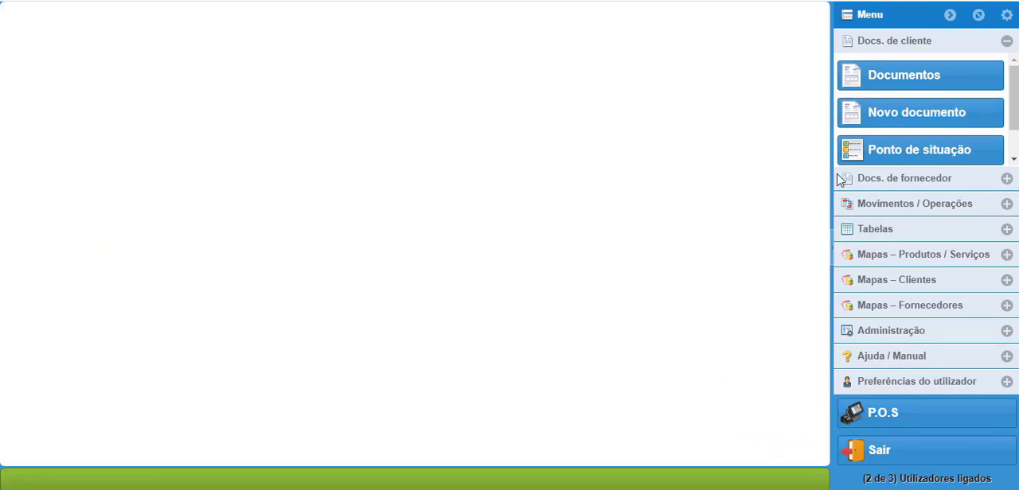
Step: View the customer status summary (Ponto de situação) and the customer creation form, closing each without changes
{"action": "left_click", "coordinate": [935, 151]}
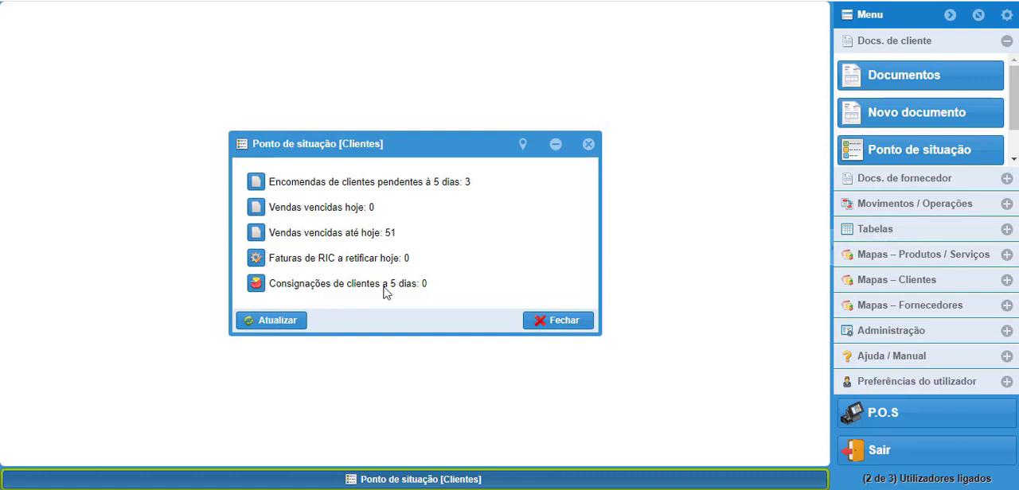
{"action": "left_click", "coordinate": [567, 321]}
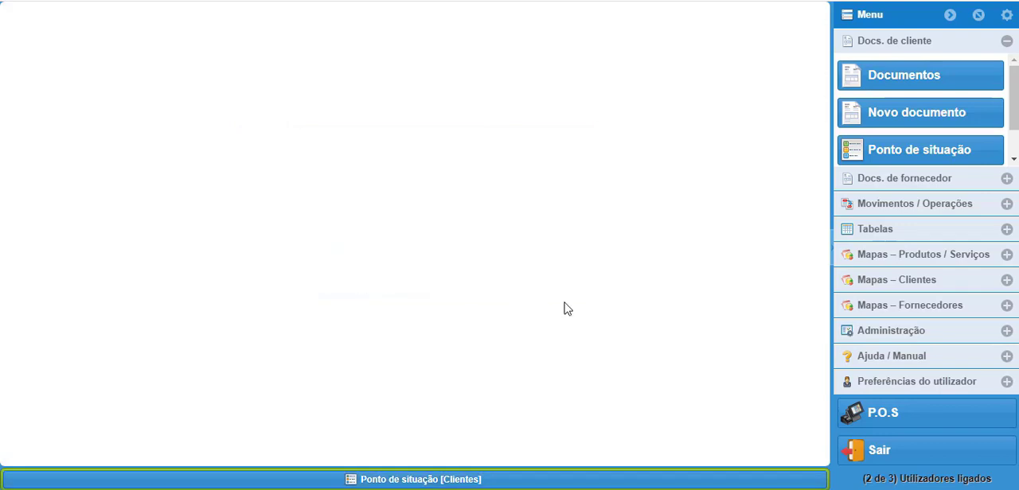
{"action": "scroll", "coordinate": [987, 156], "scroll_direction": "down", "scroll_amount": 2}
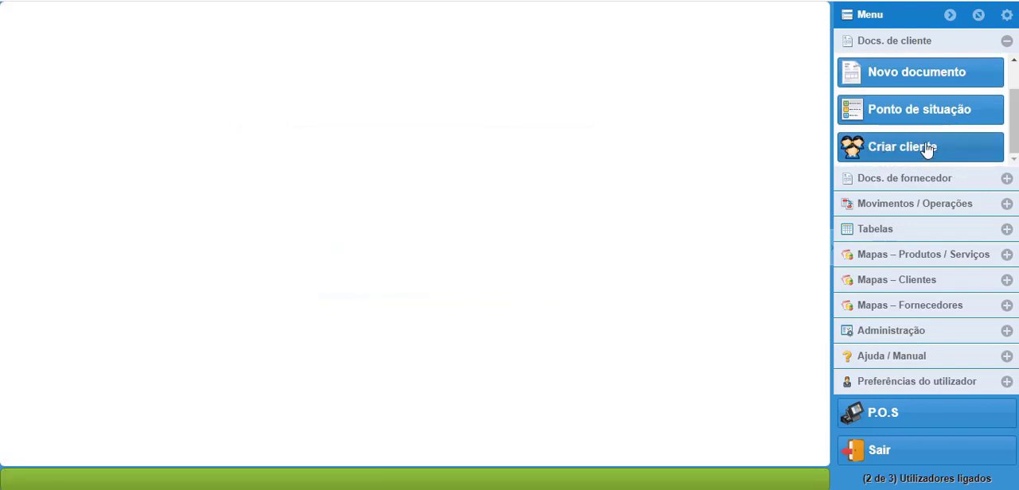
{"action": "left_click", "coordinate": [920, 151]}
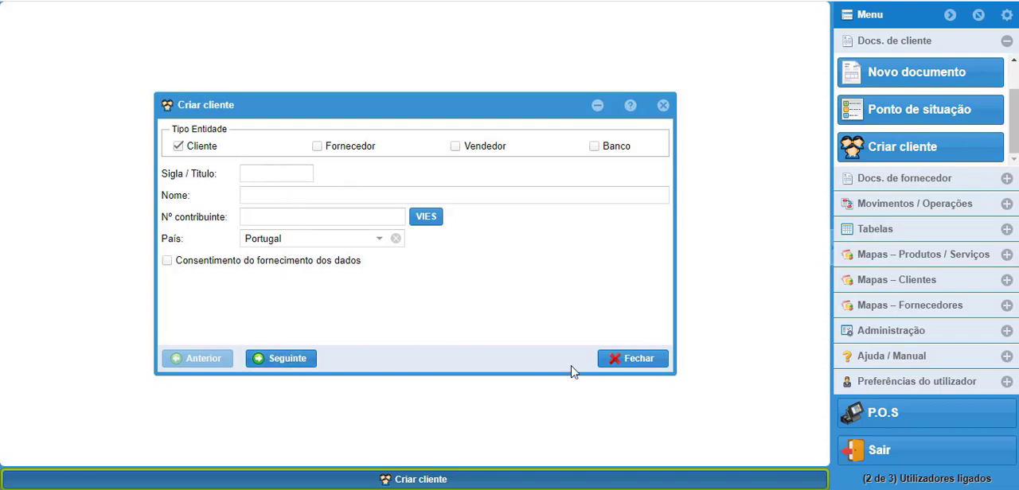
{"action": "left_click", "coordinate": [635, 359]}
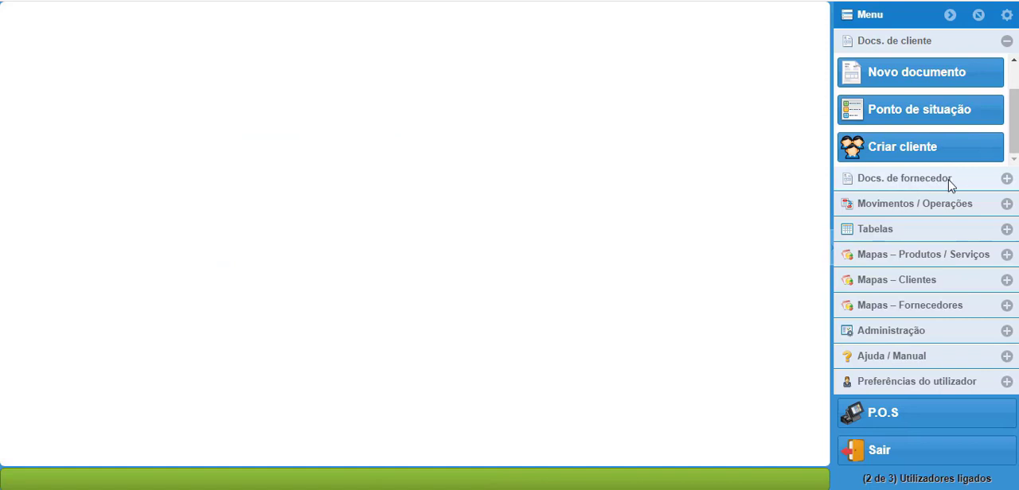
Step: Open the supplier documents list, view its query filter fields, and close the query without applying a filter
{"action": "left_click", "coordinate": [1007, 180]}
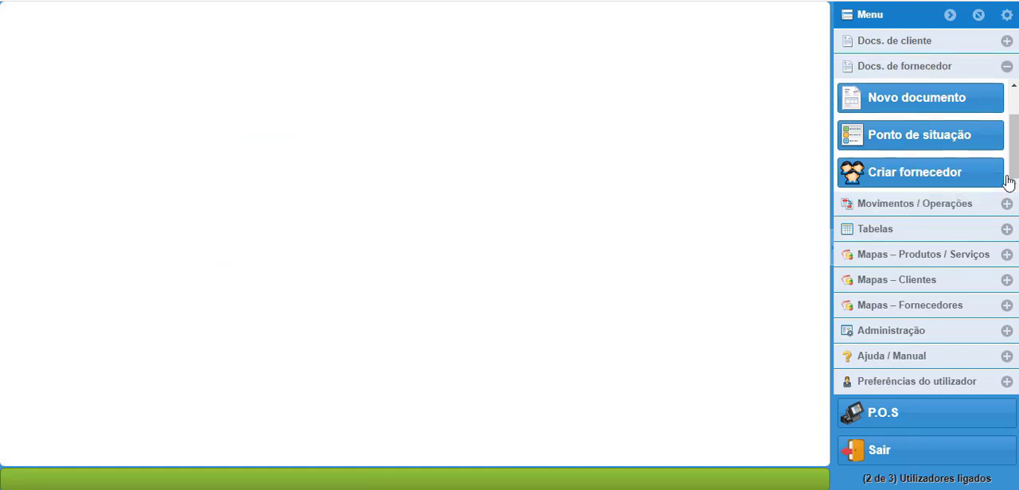
{"action": "scroll", "coordinate": [1009, 169], "scroll_direction": "up", "scroll_amount": 2}
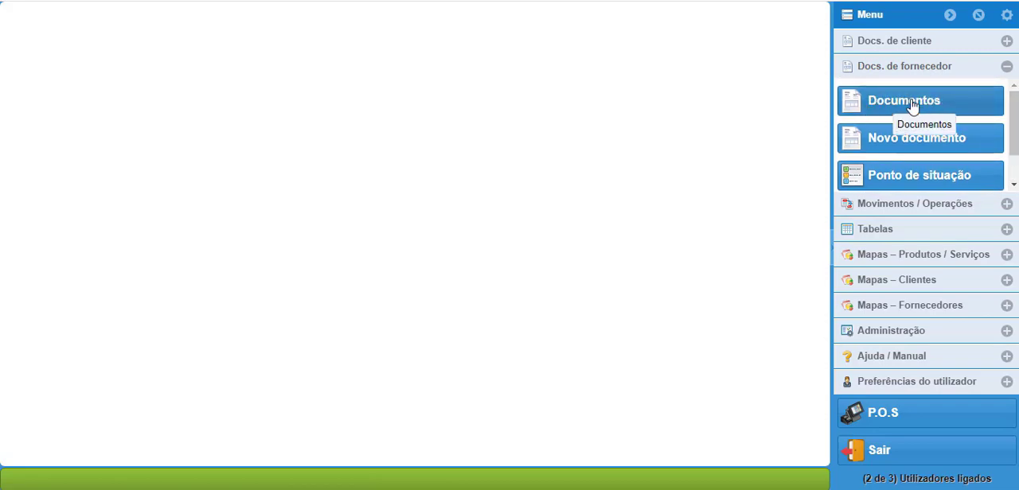
{"action": "left_click", "coordinate": [912, 108]}
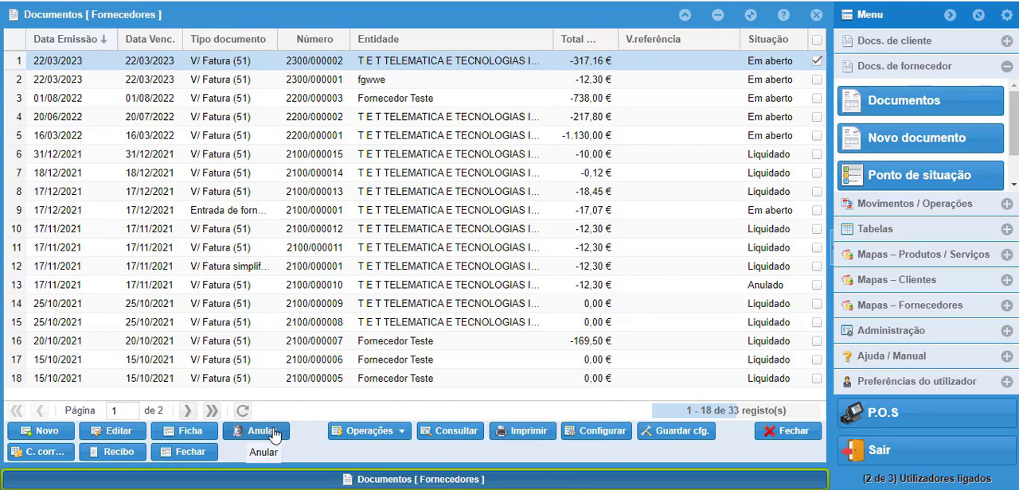
{"action": "left_click", "coordinate": [429, 430]}
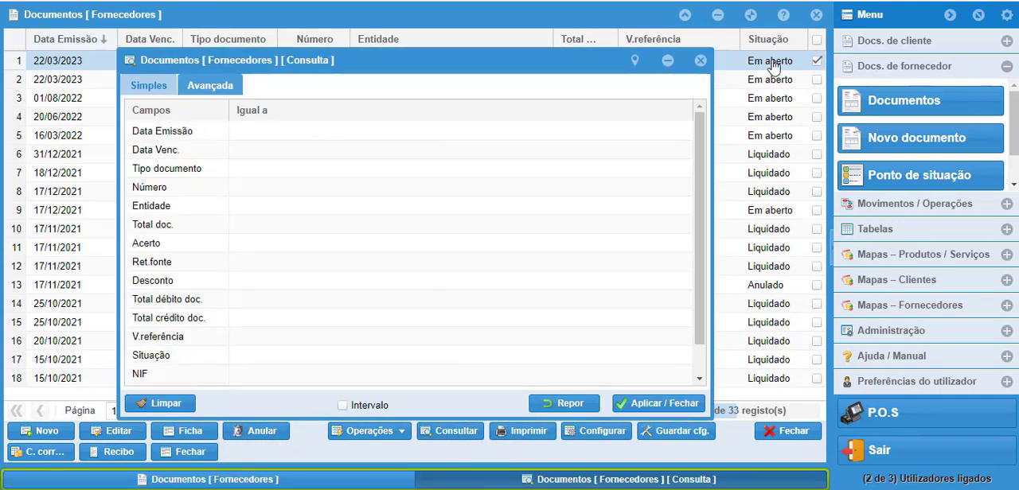
{"action": "left_click", "coordinate": [701, 60]}
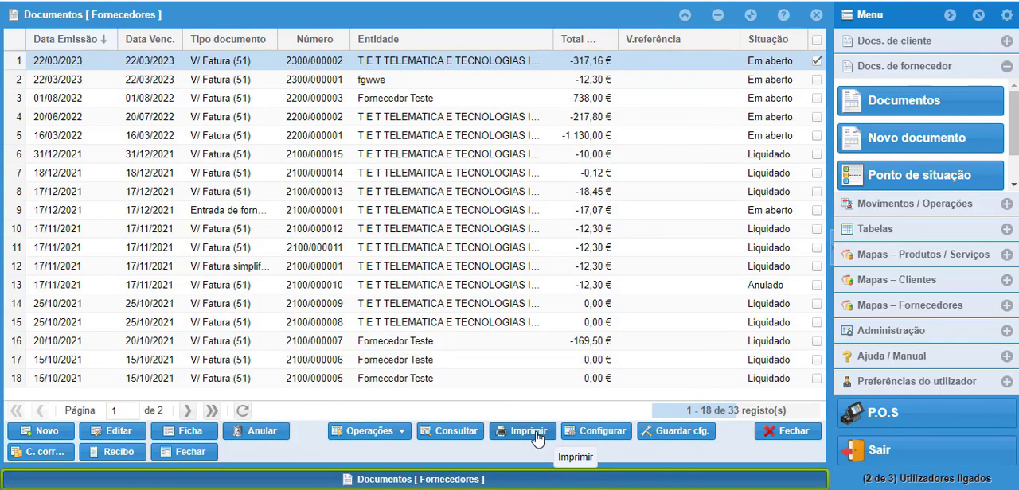
Step: Start a new supplier document and set its type to V/ Fatura simplificada (67)
{"action": "left_click", "coordinate": [917, 143]}
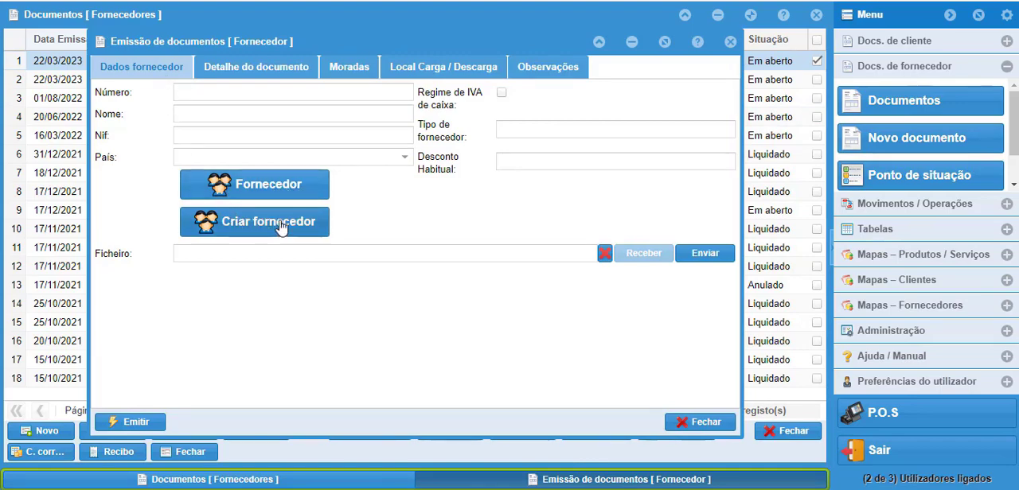
{"action": "left_click", "coordinate": [247, 70]}
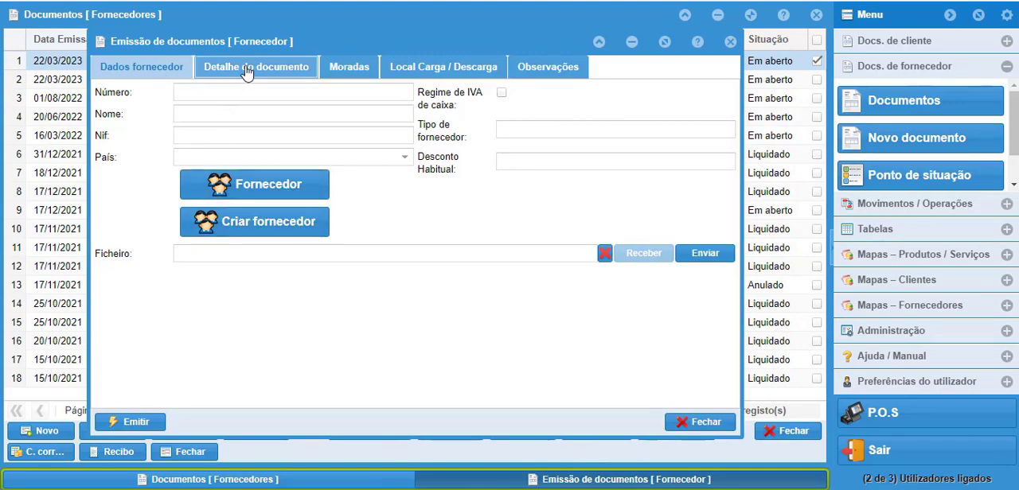
{"action": "left_click", "coordinate": [335, 95]}
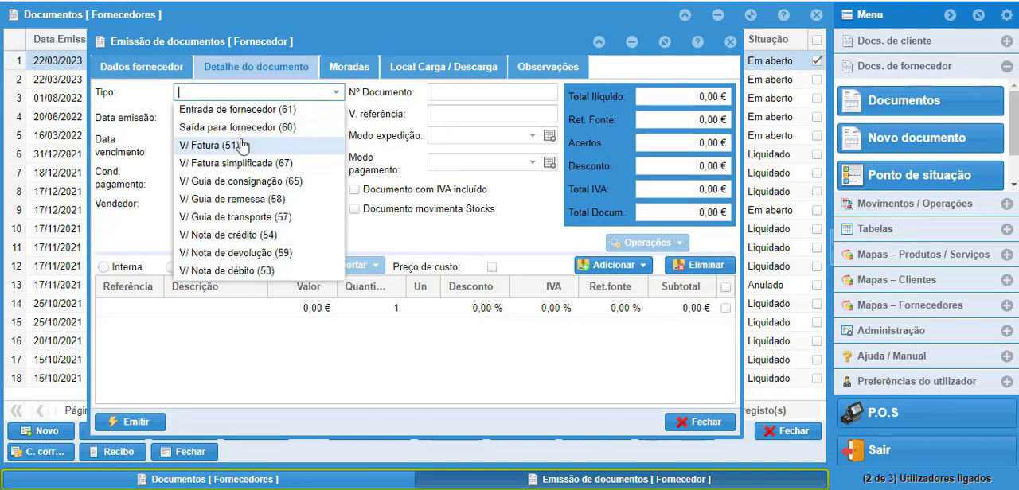
{"action": "left_click", "coordinate": [239, 163]}
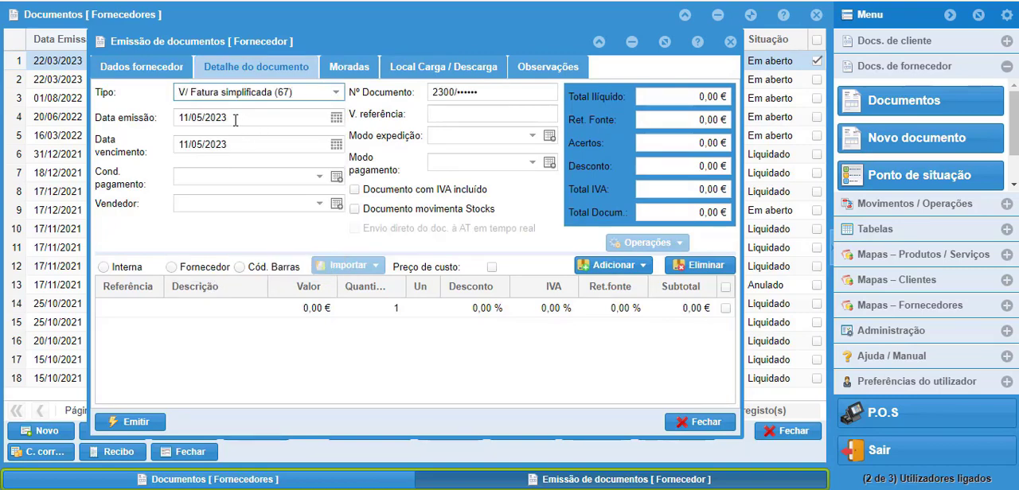
Step: Examine the supplier document's stock movement option and the choices for adding lines, without adding any
{"action": "left_click", "coordinate": [354, 209]}
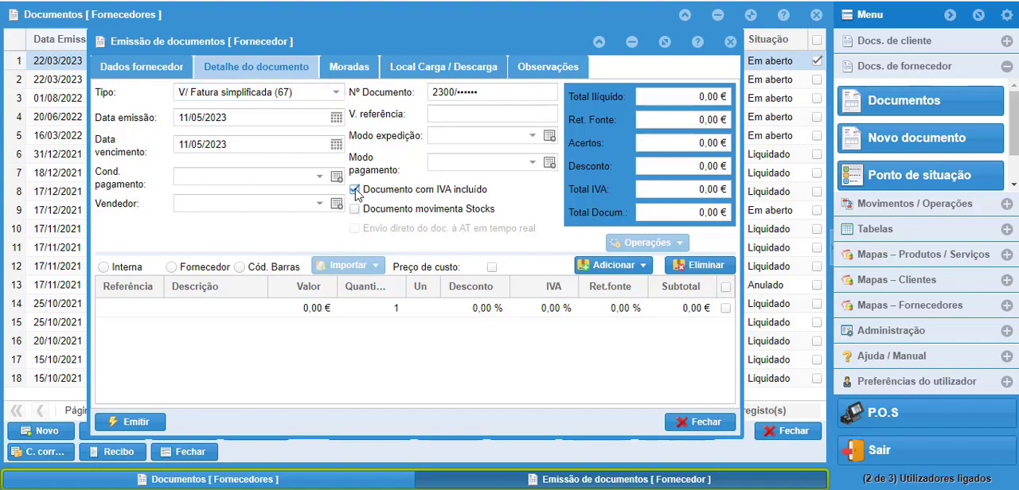
{"action": "left_click", "coordinate": [634, 269]}
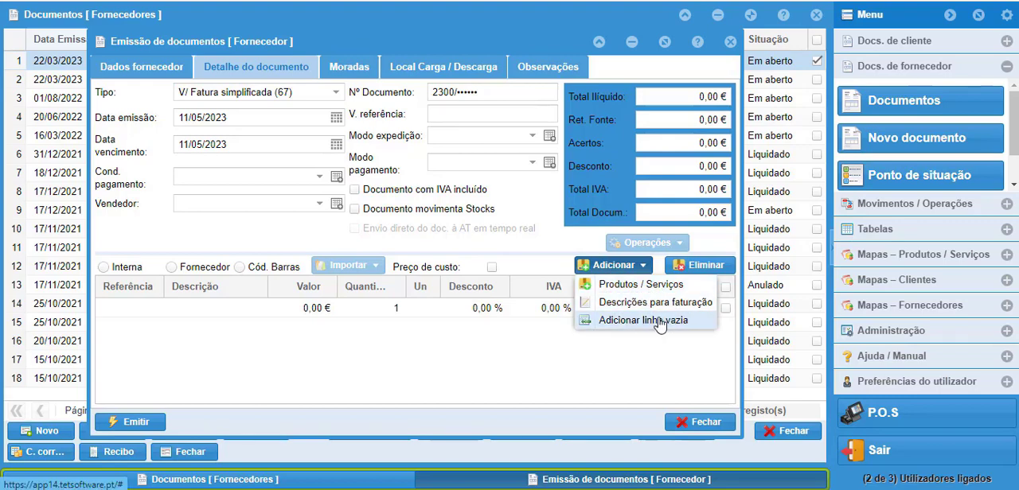
{"action": "left_click", "coordinate": [651, 379]}
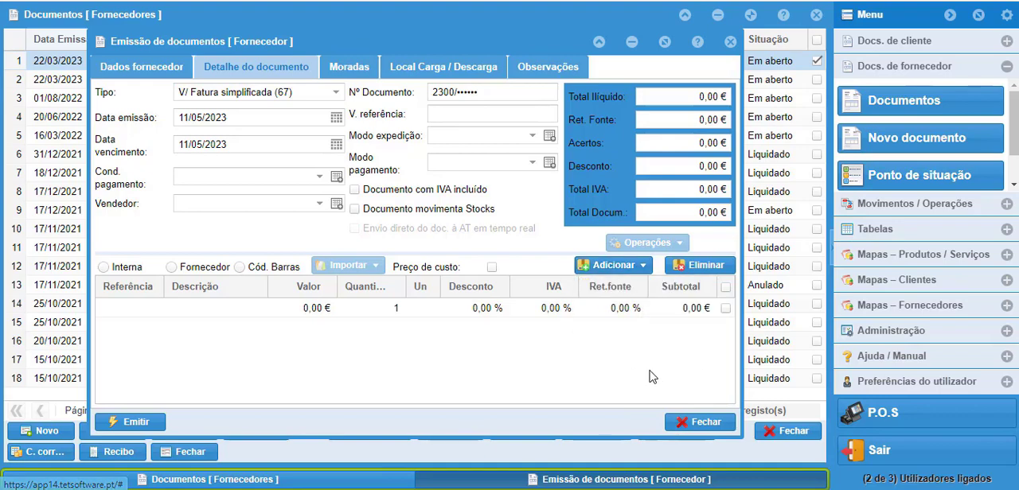
Step: Examine the supplier document's addresses, loading/unloading places and observations, and close the document and the supplier documents list without issuing it
{"action": "left_click", "coordinate": [351, 71]}
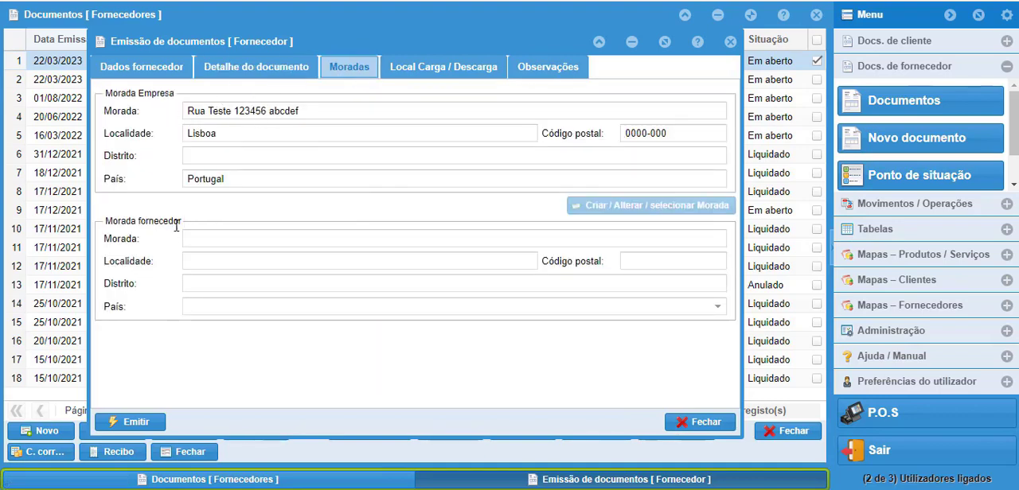
{"action": "left_click", "coordinate": [426, 68]}
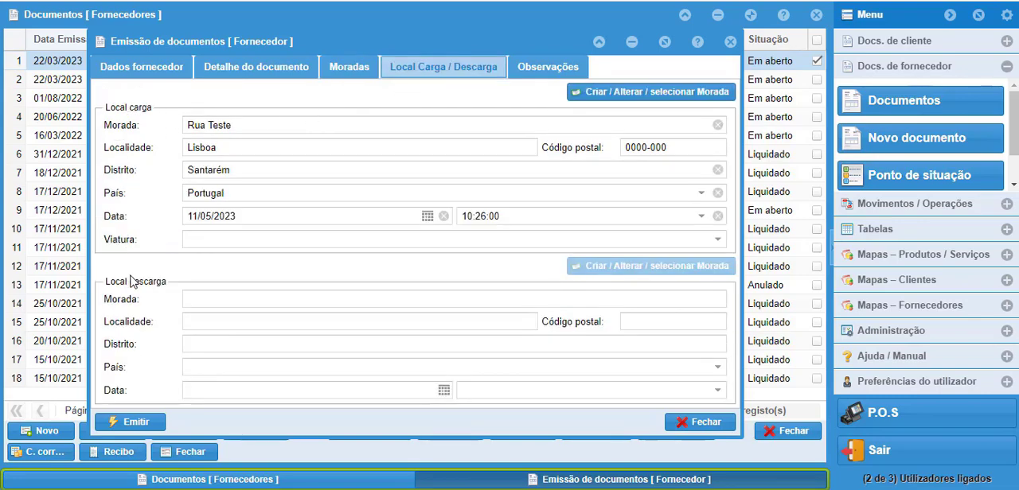
{"action": "left_click", "coordinate": [537, 68]}
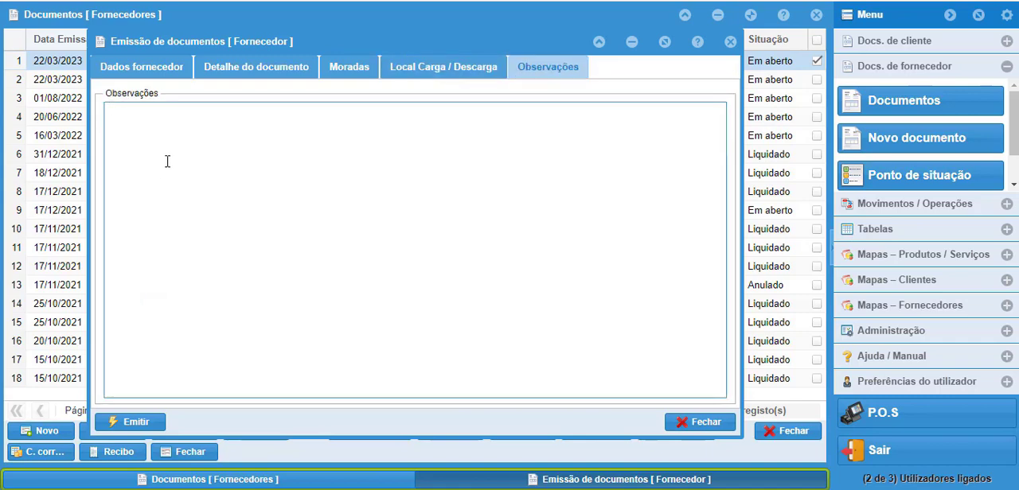
{"action": "left_click", "coordinate": [694, 424]}
{"action": "left_click", "coordinate": [788, 430]}
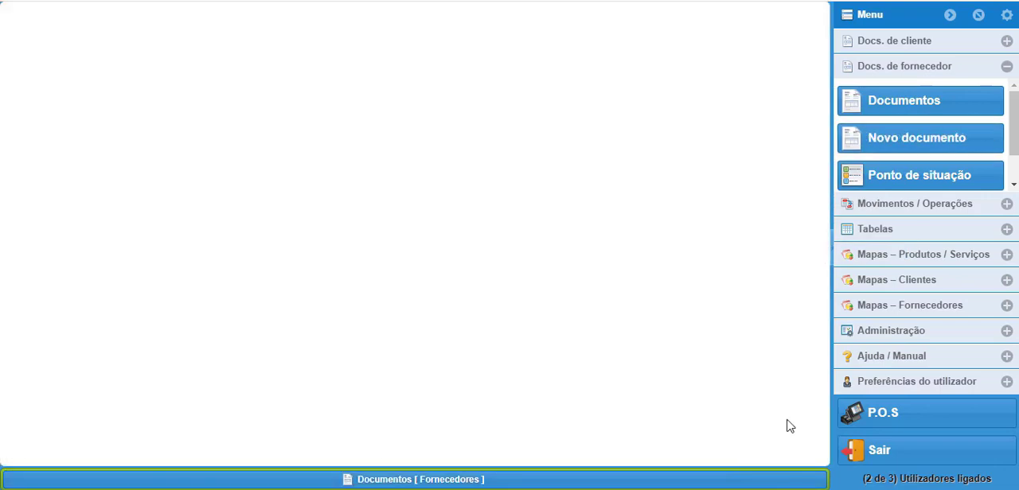
Step: View the supplier status summary (Ponto de situação) and the supplier creation form, closing each without changes
{"action": "left_click", "coordinate": [901, 176]}
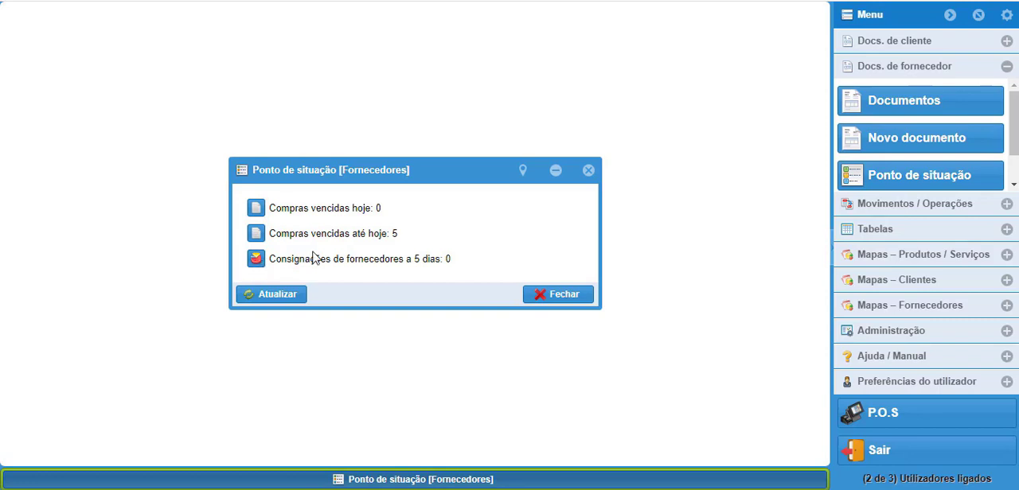
{"action": "left_click", "coordinate": [557, 294]}
{"action": "scroll", "coordinate": [1014, 117], "scroll_direction": "down", "scroll_amount": 1}
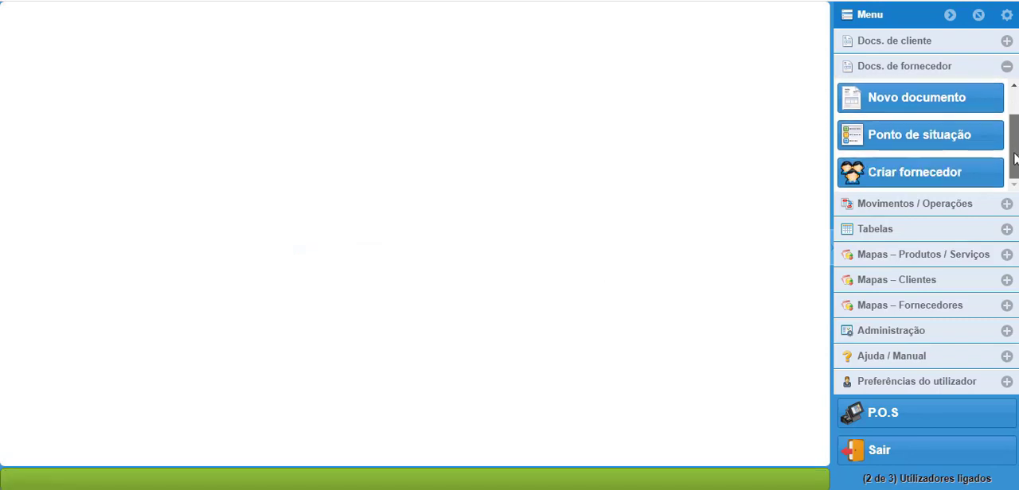
{"action": "left_click", "coordinate": [916, 177]}
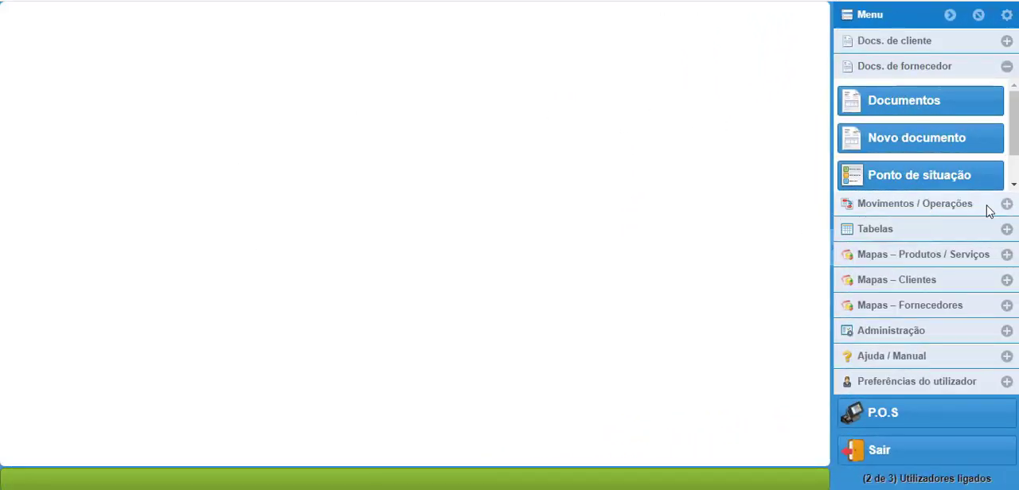
Step: View the cash register opening form (Abertura de caixa) among the movements and operations, and cancel it without opening the register
{"action": "left_click", "coordinate": [1006, 205]}
{"action": "left_click_drag", "start_coordinate": [1012, 199], "coordinate": [1012, 116]}
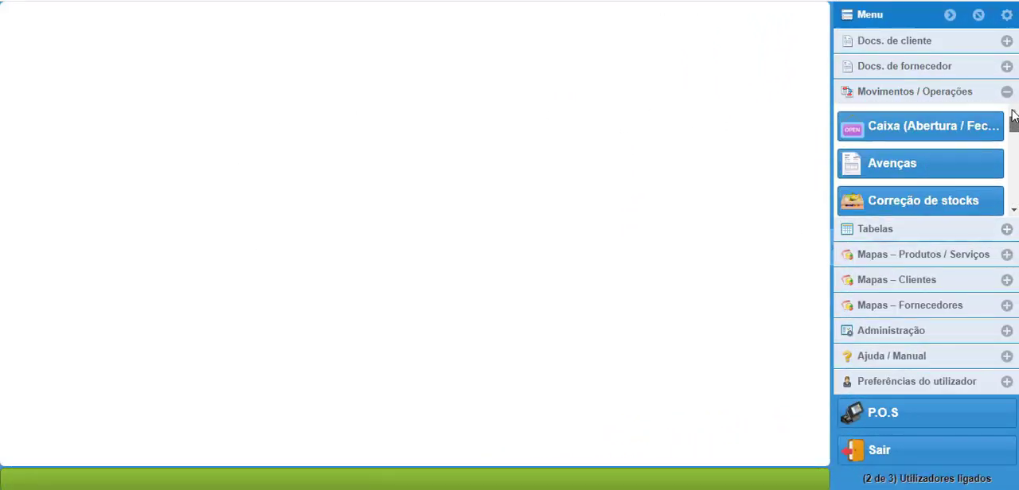
{"action": "left_click", "coordinate": [942, 130]}
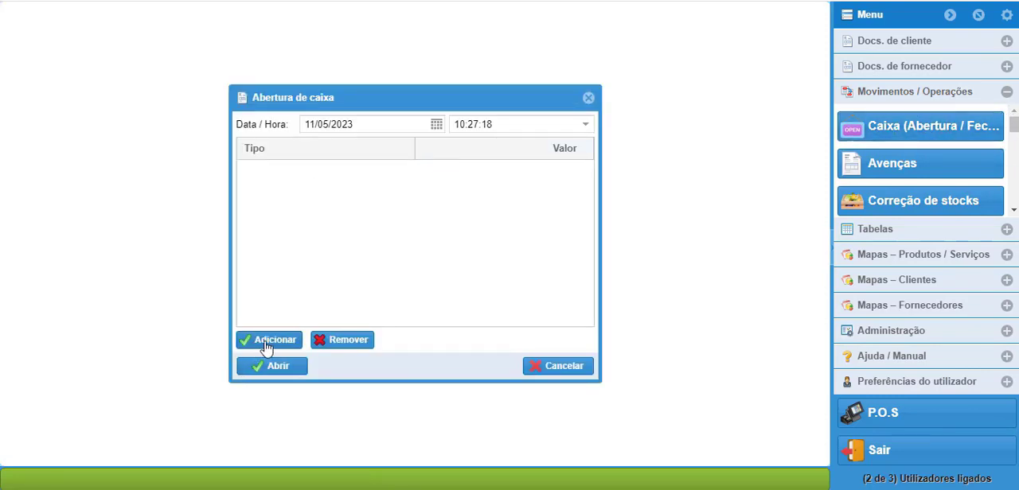
{"action": "left_click", "coordinate": [551, 371]}
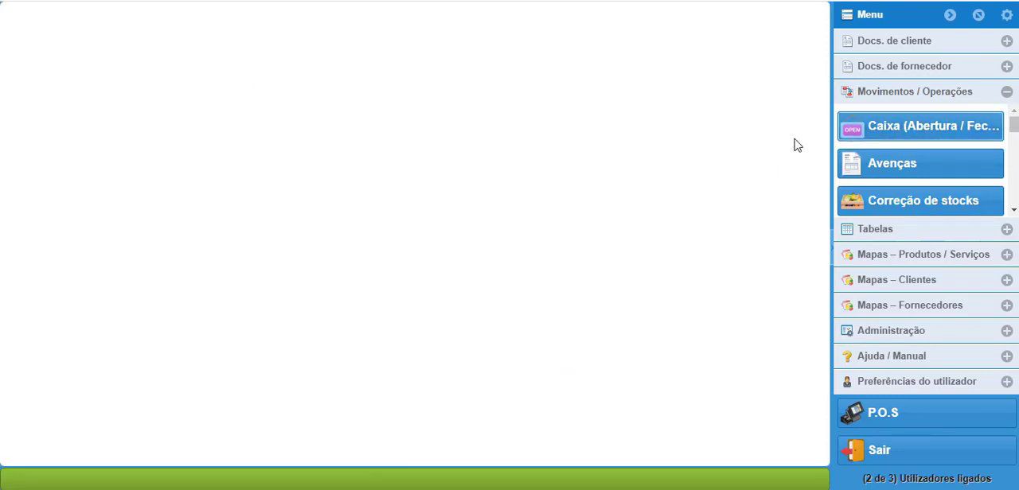
Step: View the Avenças list and the Saldos / Campanhas price adjustment form, closing both without changes
{"action": "left_click", "coordinate": [894, 168]}
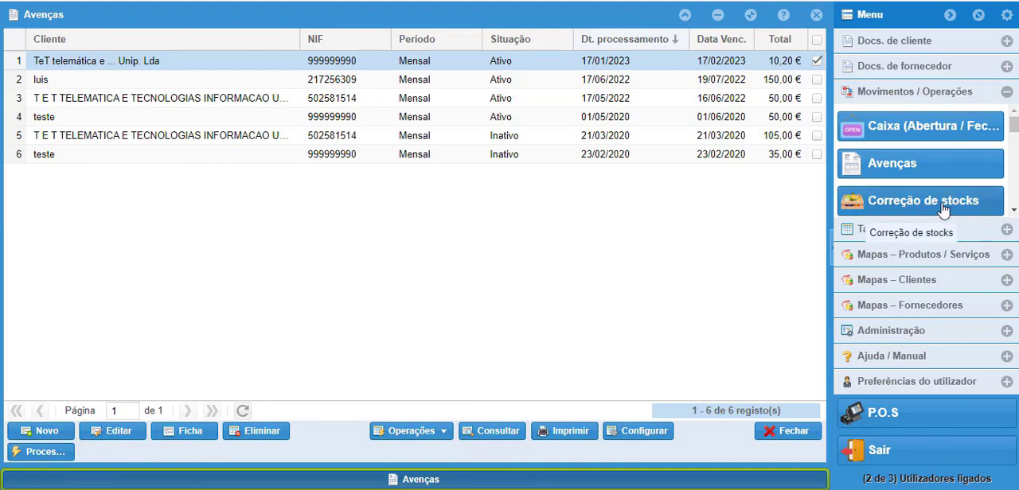
{"action": "scroll", "coordinate": [985, 166], "scroll_direction": "down", "scroll_amount": 1}
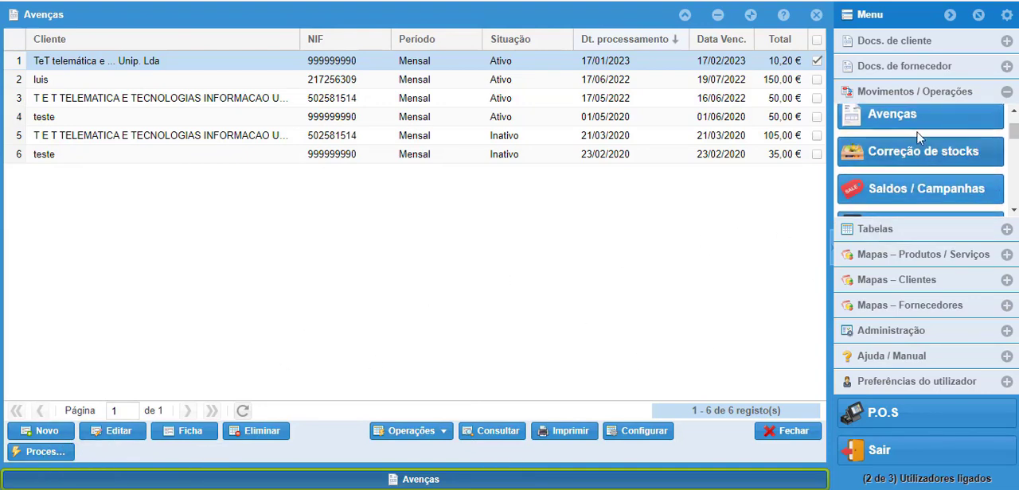
{"action": "left_click", "coordinate": [903, 187]}
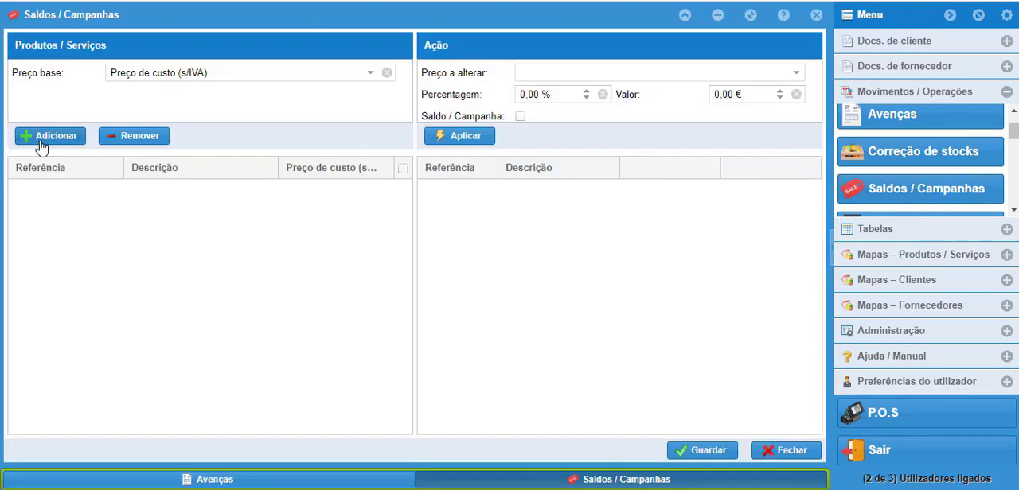
{"action": "left_click", "coordinate": [797, 449]}
{"action": "left_click", "coordinate": [803, 433]}
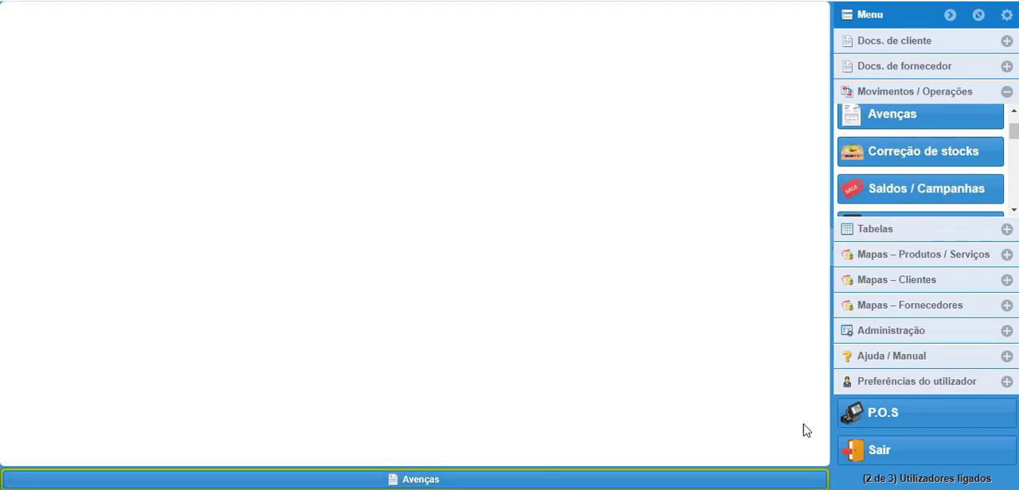
Step: Bring up the margin update request (Margens) and dismiss it without updating the product prices
{"action": "left_click", "coordinate": [1014, 211]}
{"action": "left_click", "coordinate": [1013, 211]}
{"action": "left_click", "coordinate": [1013, 211]}
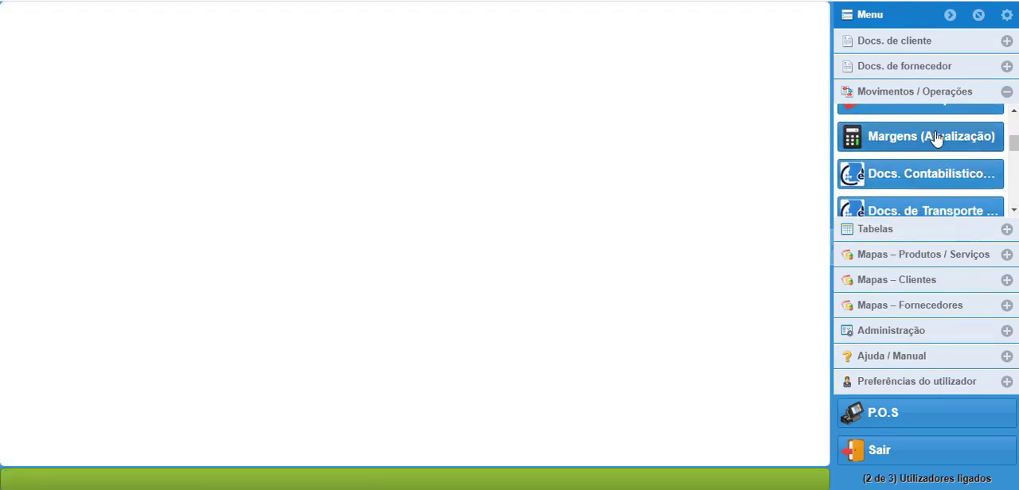
{"action": "left_click", "coordinate": [940, 143]}
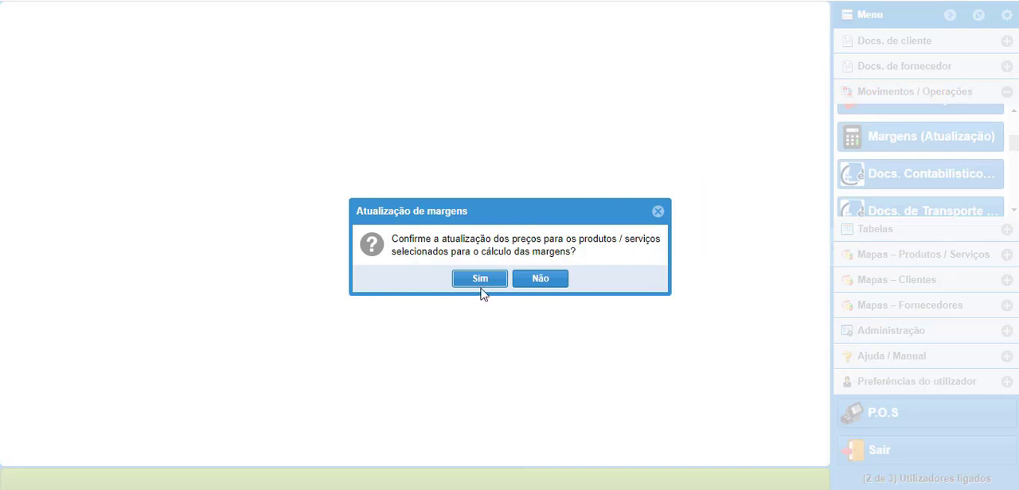
{"action": "left_click", "coordinate": [659, 213]}
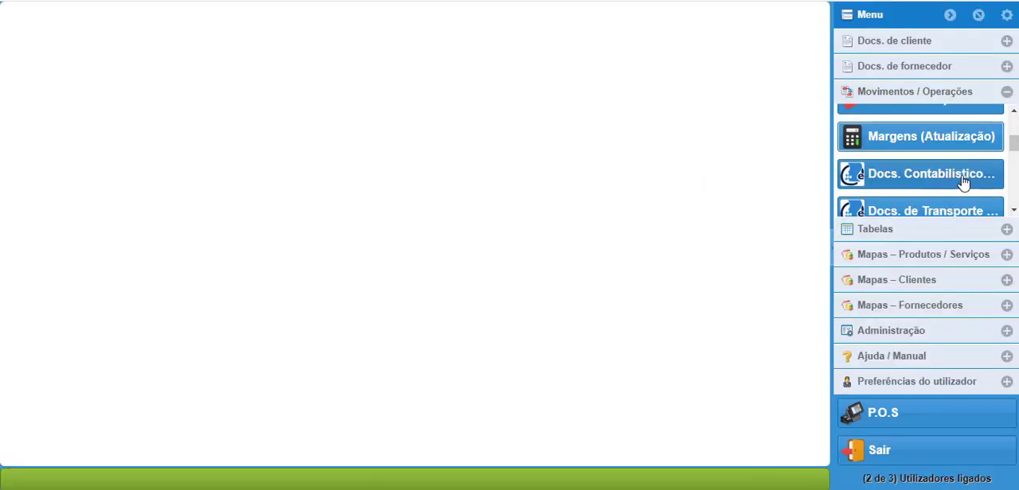
Step: Look through the AT communication operations and examine the monthly SAF-T export's period choices, keeping Abril 2023
{"action": "left_click", "coordinate": [1015, 211]}
{"action": "left_click", "coordinate": [1015, 211]}
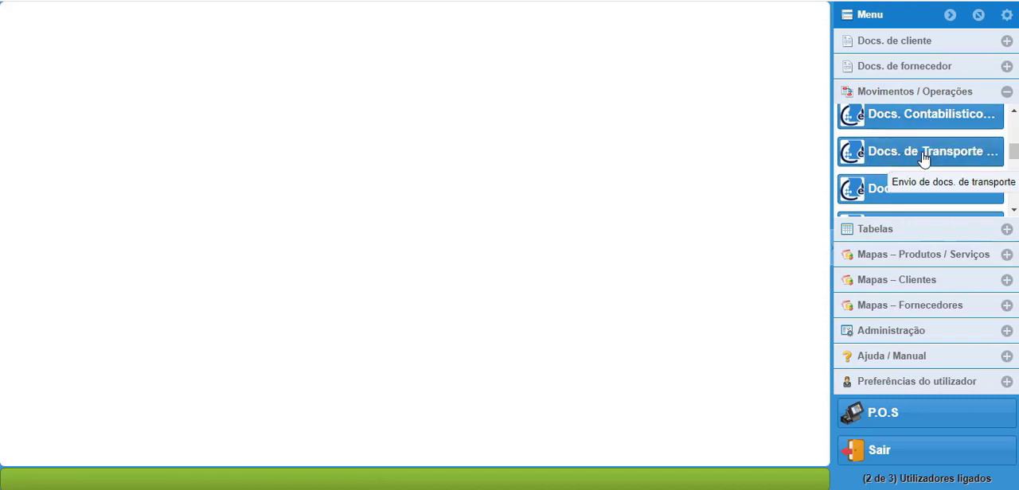
{"action": "left_click", "coordinate": [1013, 211]}
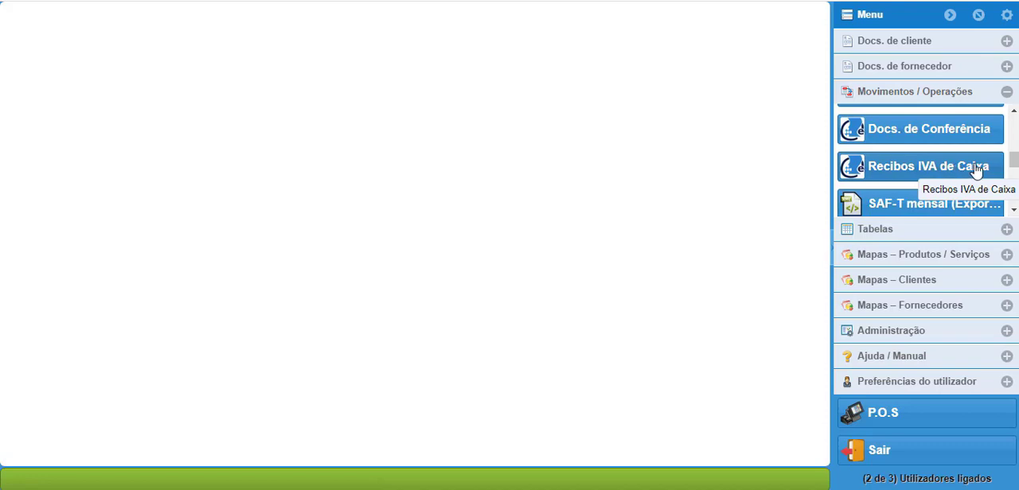
{"action": "left_click", "coordinate": [1013, 209]}
{"action": "left_click", "coordinate": [1013, 209]}
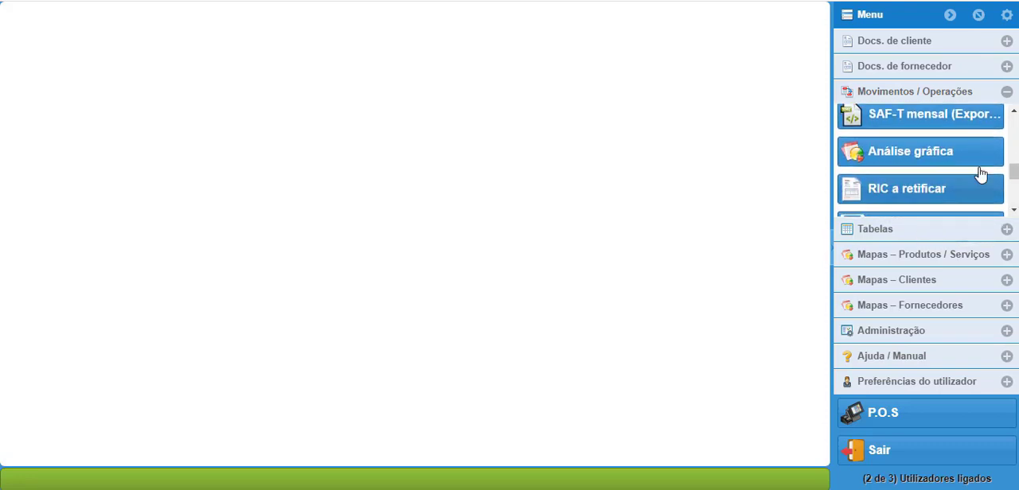
{"action": "left_click", "coordinate": [914, 117]}
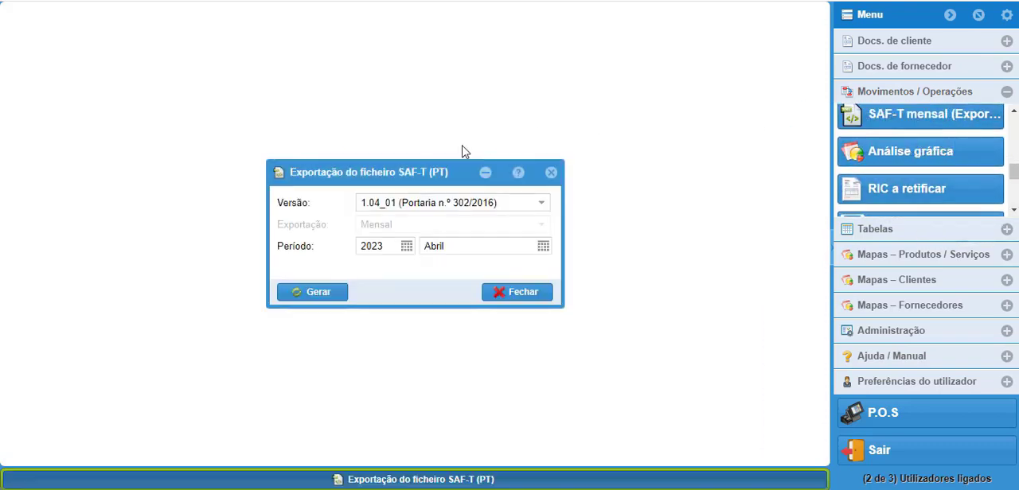
{"action": "left_click", "coordinate": [542, 248]}
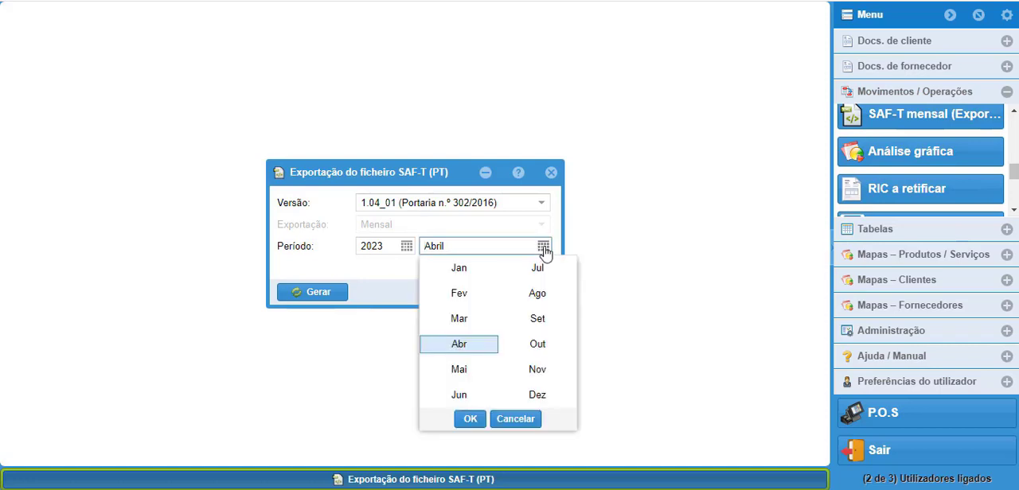
{"action": "left_click", "coordinate": [544, 250]}
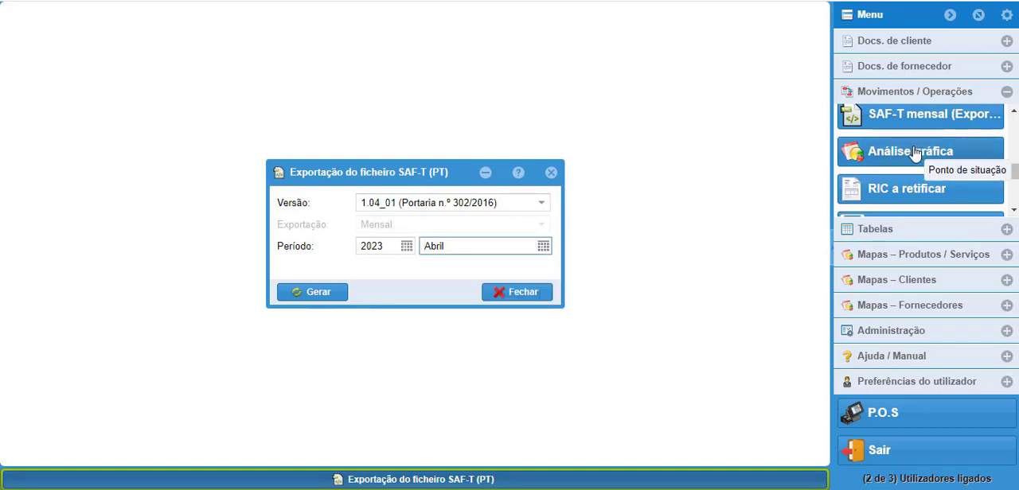
Step: View the Análise gráfica sales and customer charts, and close them and the SAF-T export without generating a file
{"action": "left_click", "coordinate": [898, 153]}
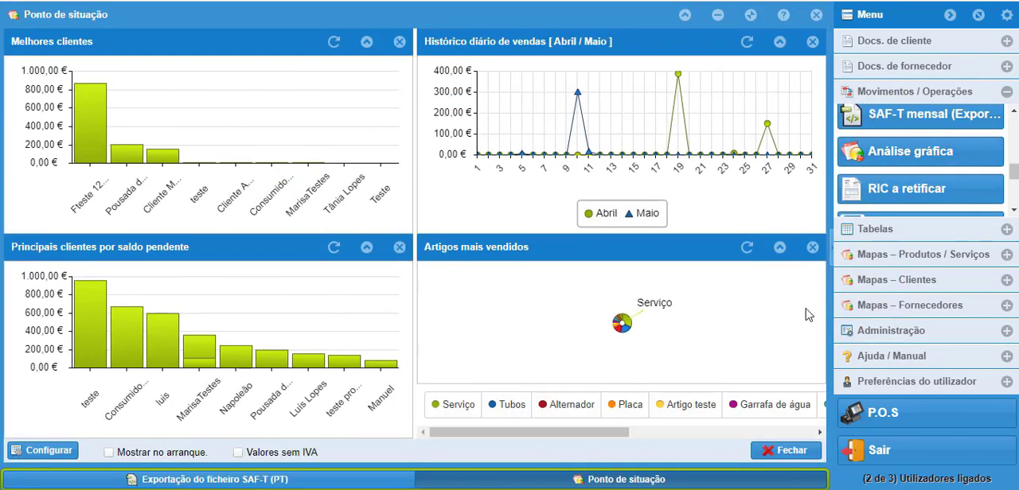
{"action": "left_click", "coordinate": [788, 451]}
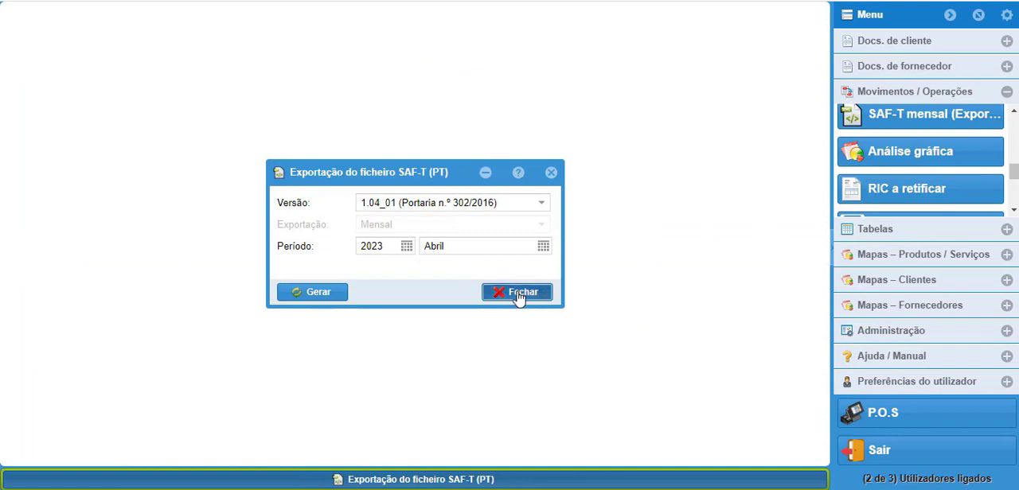
{"action": "left_click", "coordinate": [519, 293]}
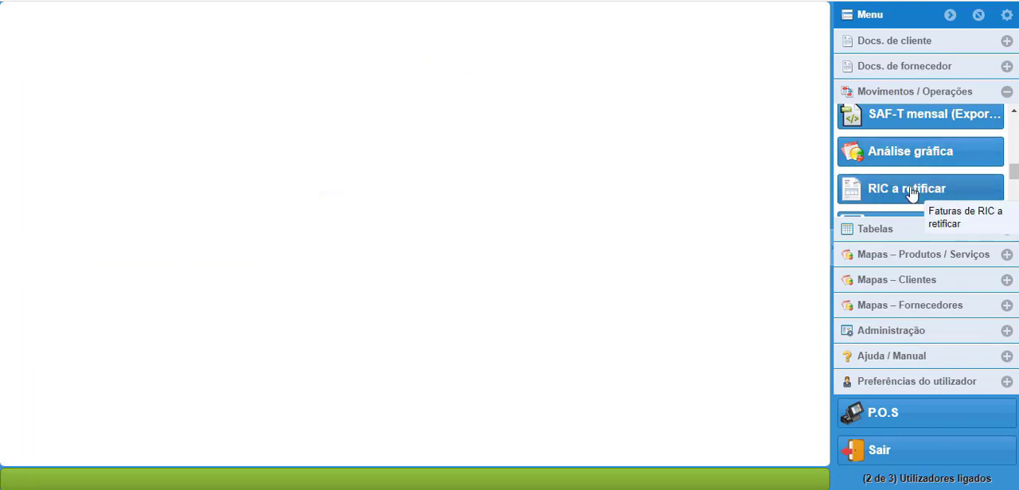
Step: View the Multibanco references list and the MBWAY payment requests list, closing each without changes
{"action": "left_click", "coordinate": [1013, 210]}
{"action": "left_click", "coordinate": [1014, 210]}
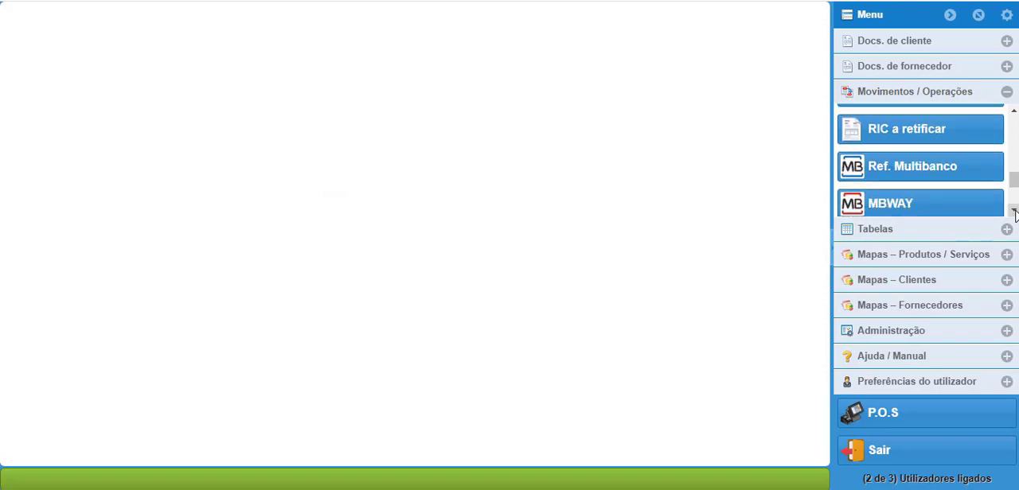
{"action": "left_click", "coordinate": [1014, 210]}
{"action": "left_click", "coordinate": [935, 137]}
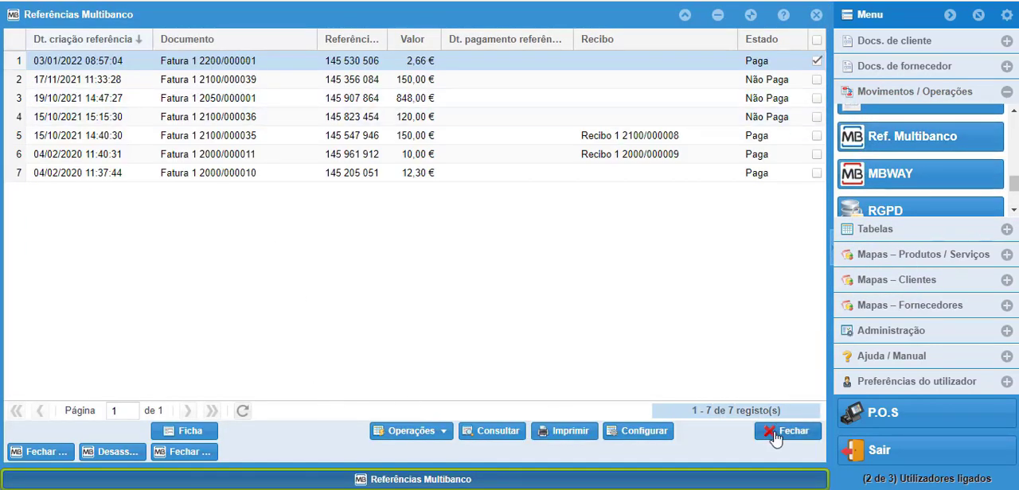
{"action": "left_click", "coordinate": [774, 439]}
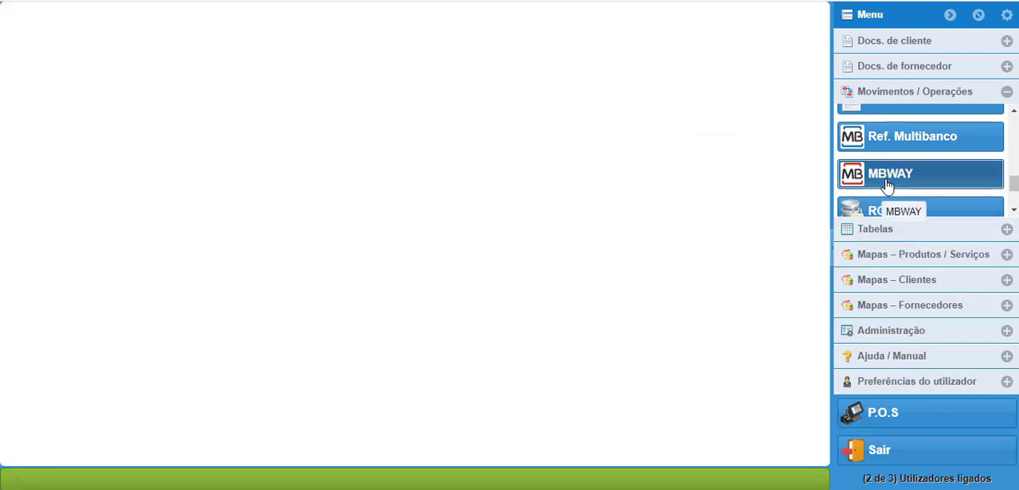
{"action": "left_click", "coordinate": [885, 182]}
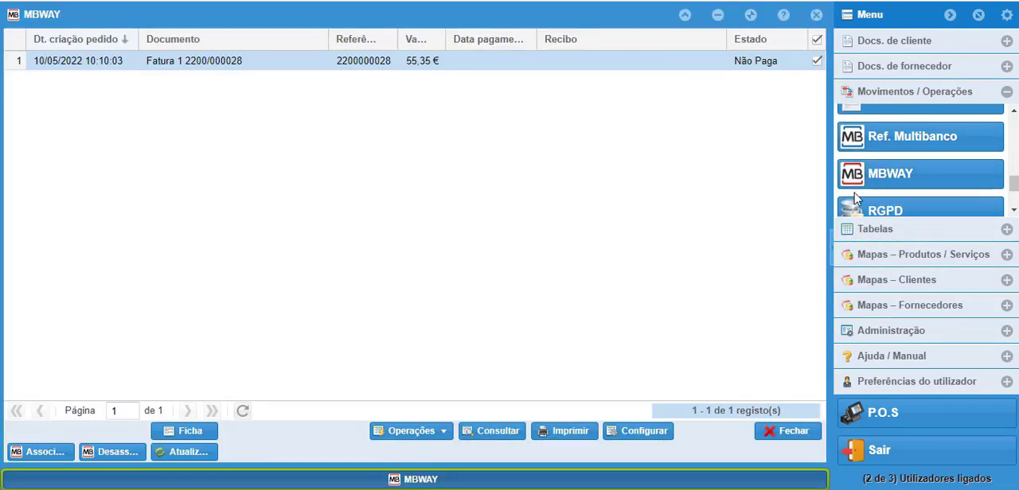
{"action": "left_click", "coordinate": [788, 432]}
Step: View the RGPD data request form and close it without saving a request
{"action": "left_click", "coordinate": [1013, 210]}
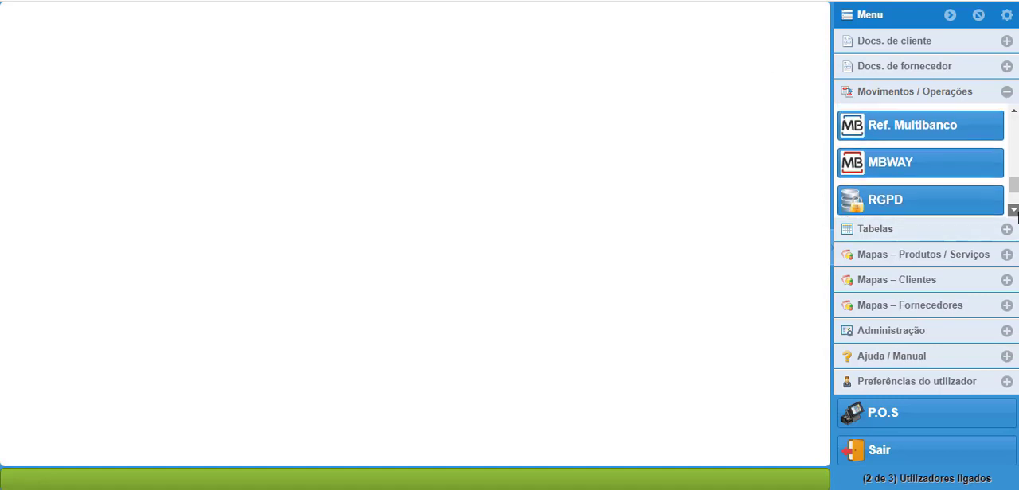
{"action": "left_click", "coordinate": [981, 127]}
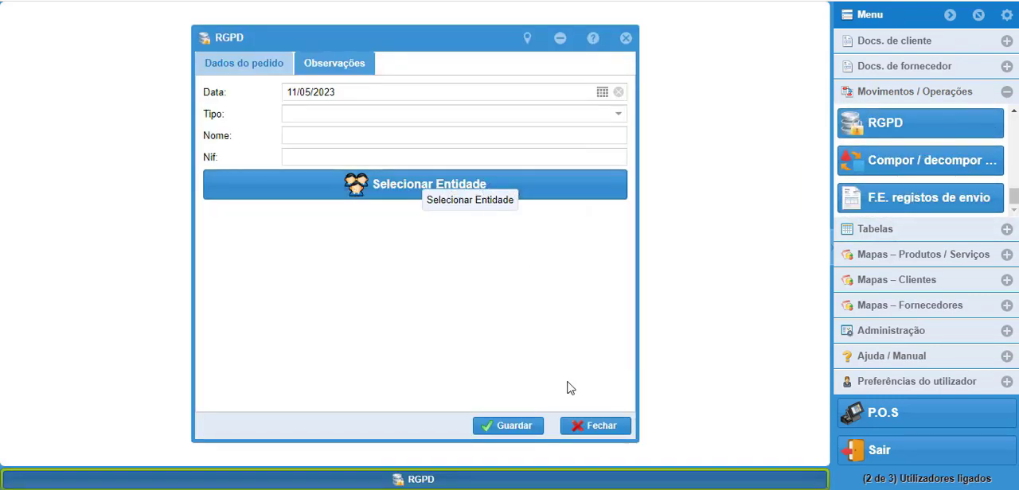
{"action": "left_click", "coordinate": [589, 428]}
Step: View the form for composing and decomposing products, close it unsaved, and open the electronic invoice sending records
{"action": "left_click", "coordinate": [858, 162]}
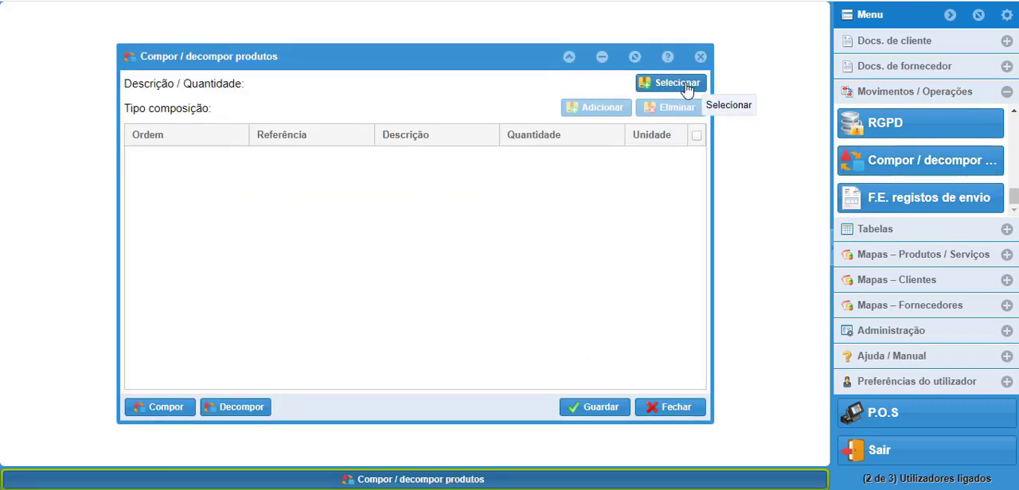
{"action": "left_click", "coordinate": [700, 57]}
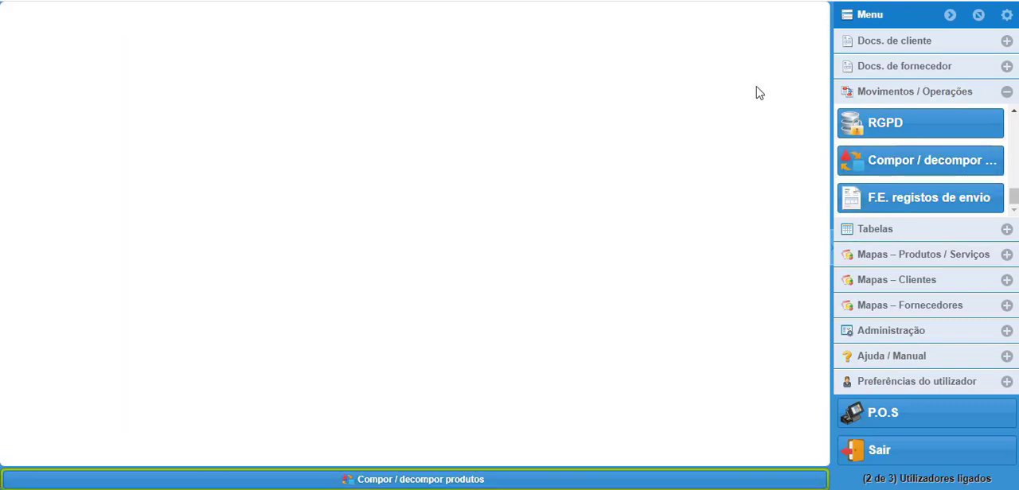
{"action": "left_click", "coordinate": [902, 205]}
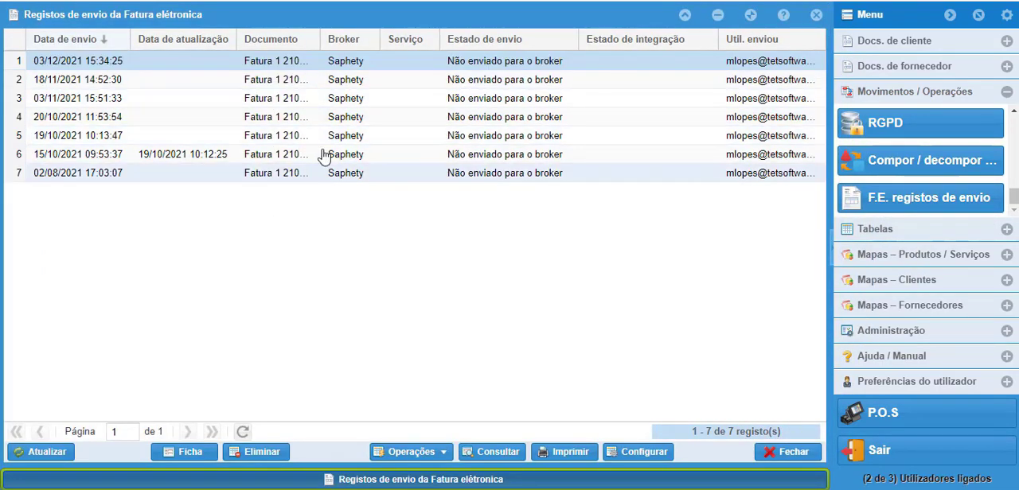
Step: Close the electronic invoice sending records, then view the Entidades and Vendedores tables, closing only the Vendedores list
{"action": "left_click", "coordinate": [787, 452]}
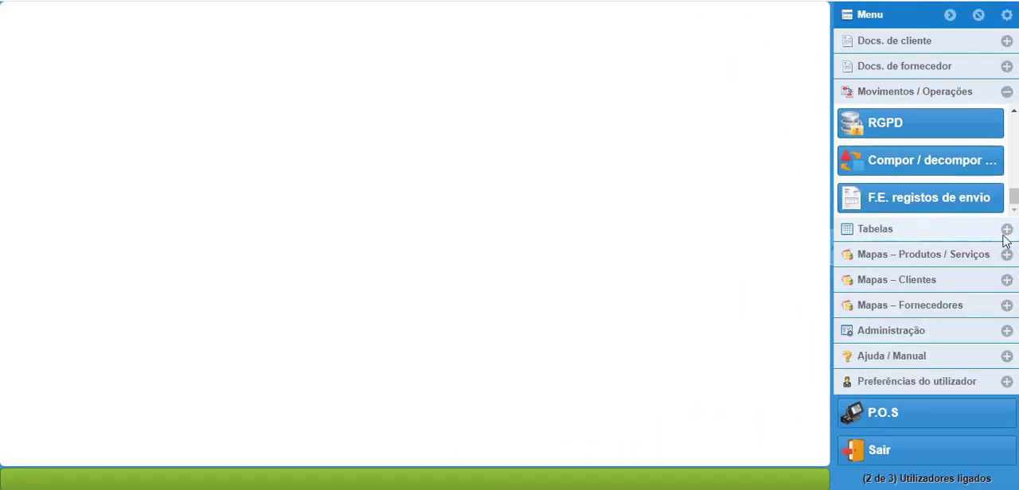
{"action": "left_click", "coordinate": [1005, 233]}
{"action": "left_click", "coordinate": [860, 153]}
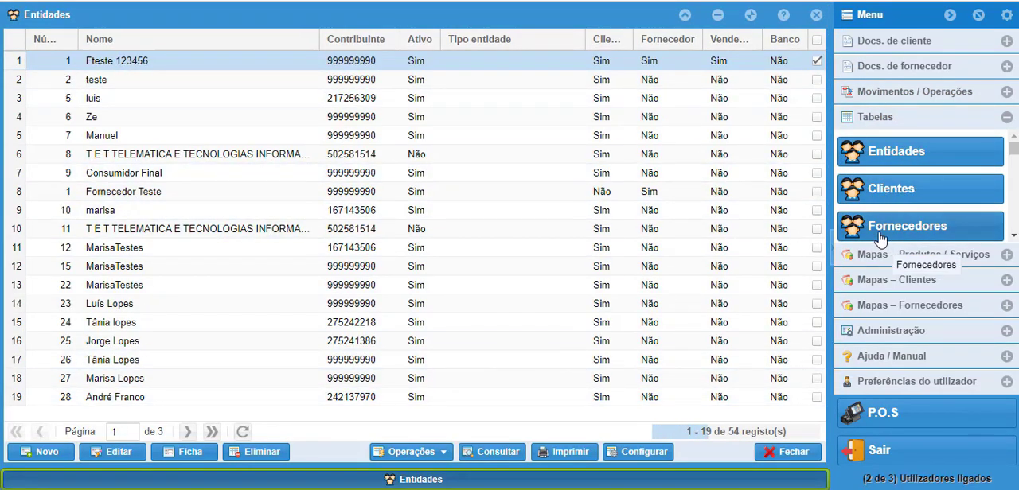
{"action": "left_click", "coordinate": [1013, 236]}
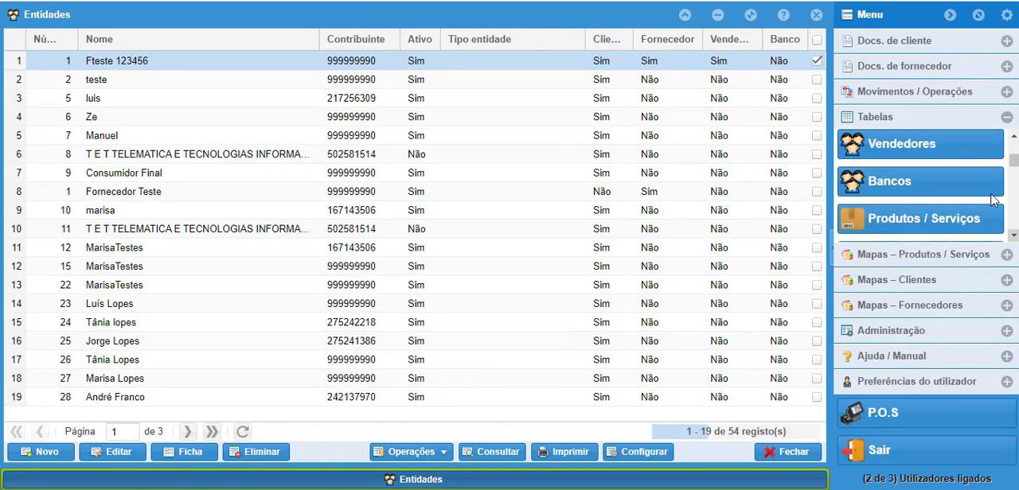
{"action": "left_click", "coordinate": [912, 150]}
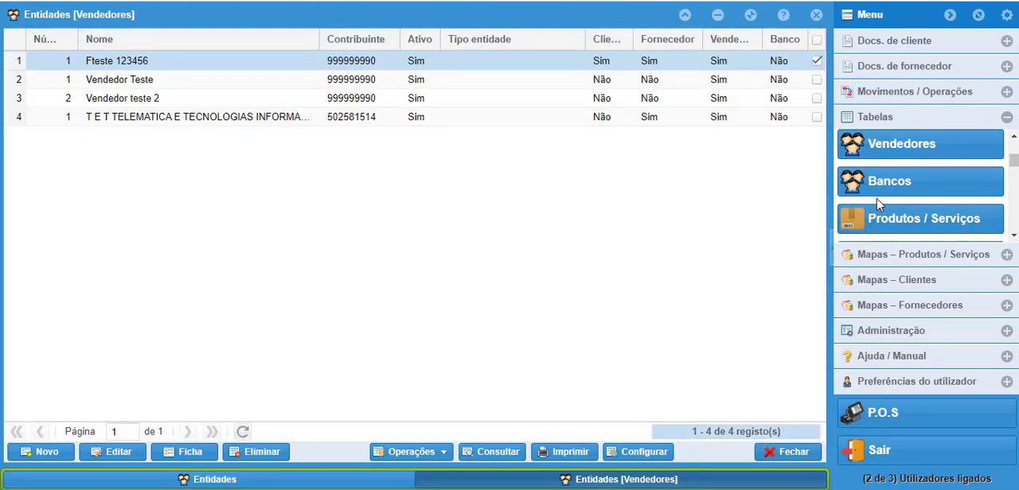
{"action": "left_click", "coordinate": [806, 455]}
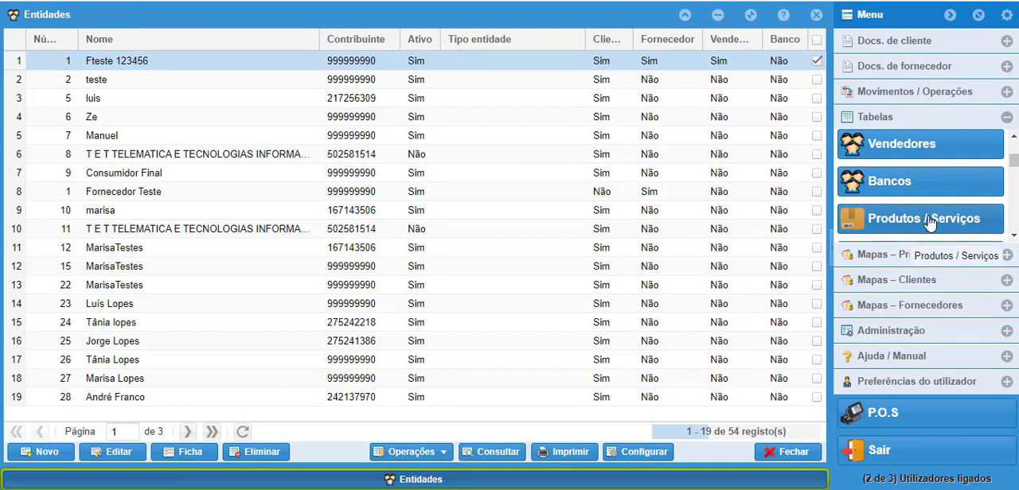
Step: Open a blank form from the Produtos / Serviços table and examine its Geral fields, including the Tipo and Taxa IVA options
{"action": "left_click", "coordinate": [928, 224]}
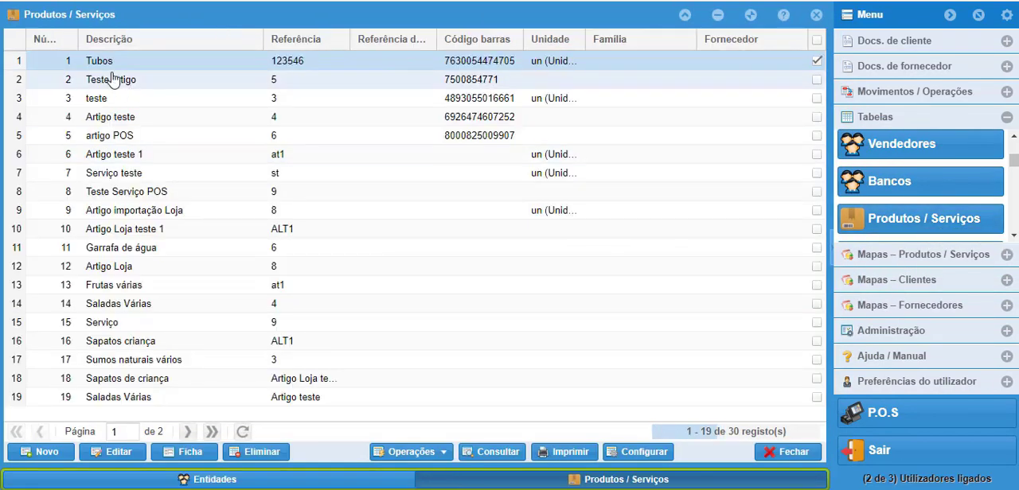
{"action": "left_click", "coordinate": [47, 453]}
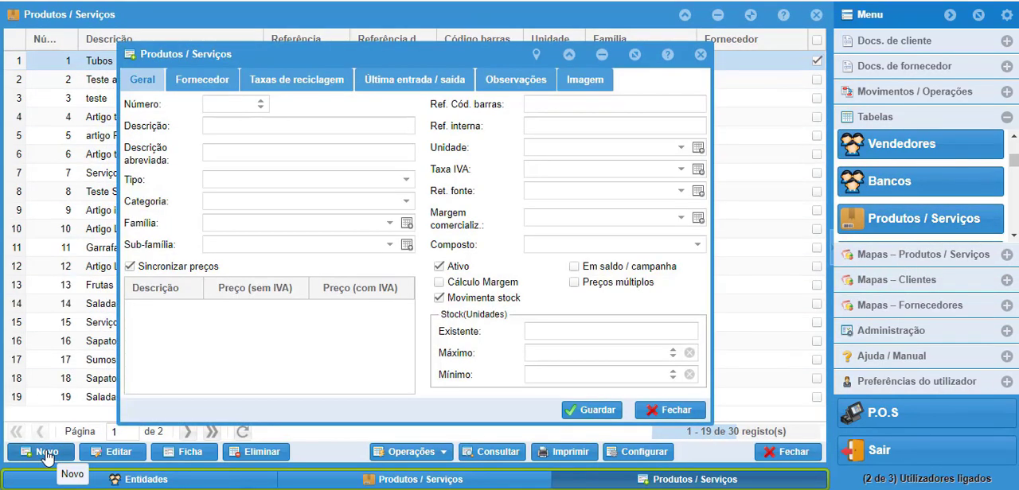
{"action": "left_click", "coordinate": [221, 125]}
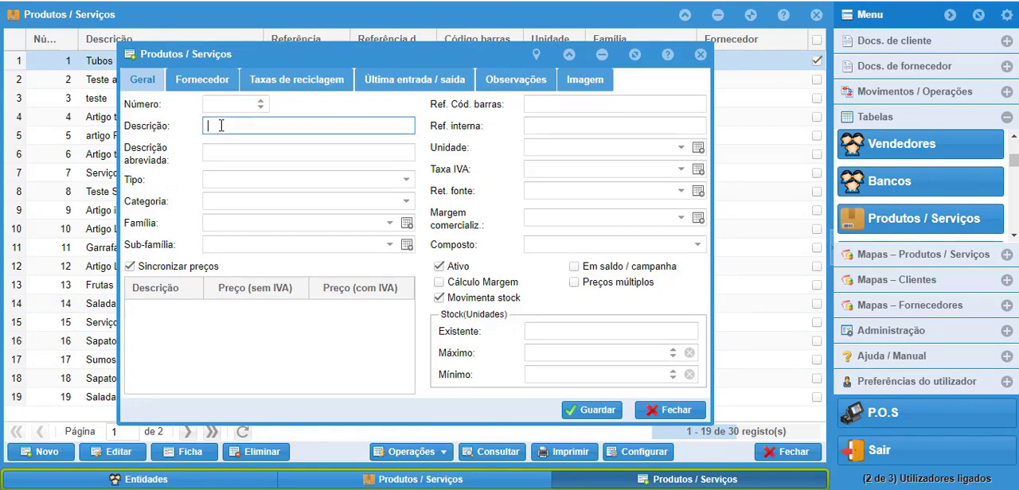
{"action": "left_click", "coordinate": [406, 182]}
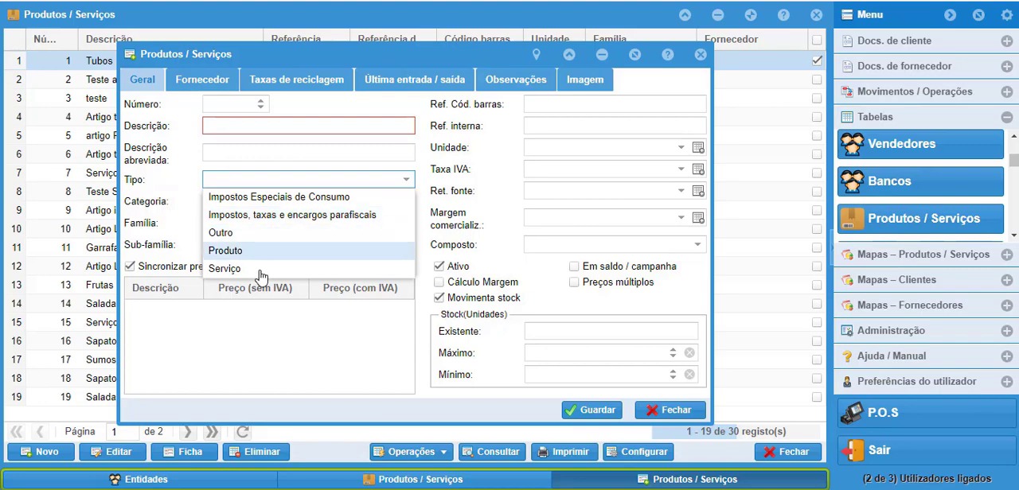
{"action": "left_click", "coordinate": [164, 184]}
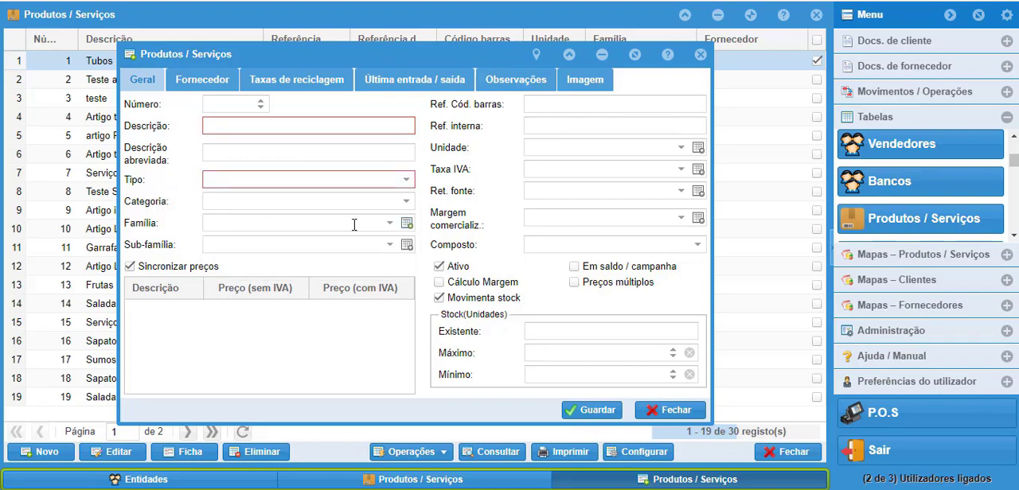
{"action": "left_click", "coordinate": [321, 223]}
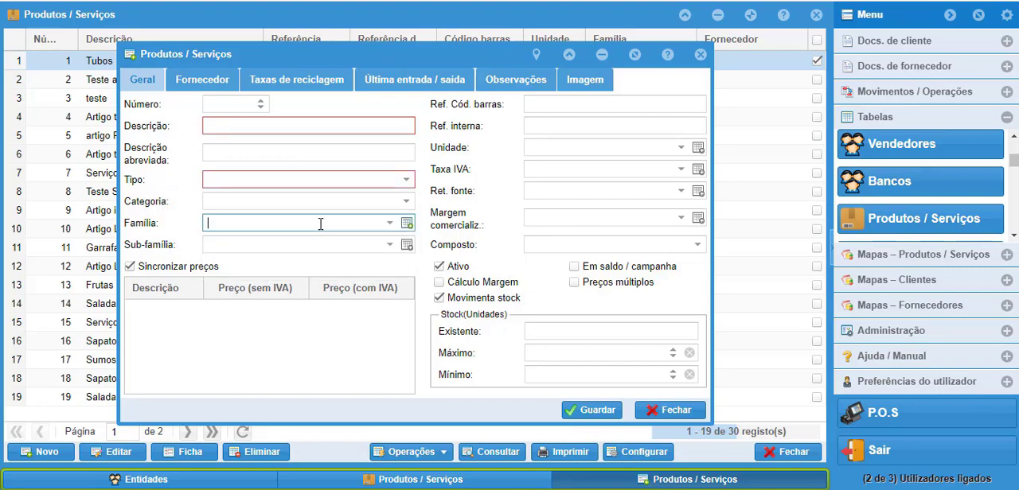
{"action": "left_click", "coordinate": [209, 244]}
{"action": "left_click", "coordinate": [542, 105]}
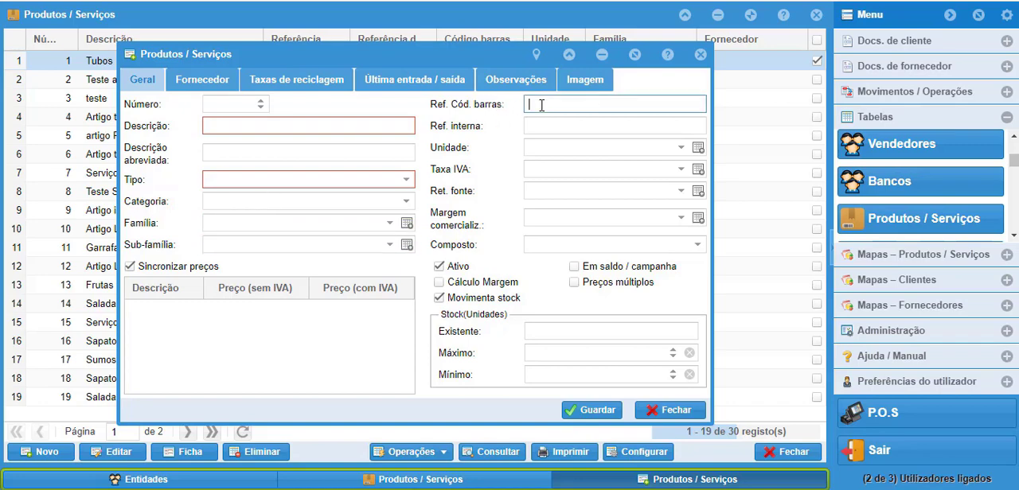
{"action": "left_click", "coordinate": [680, 174]}
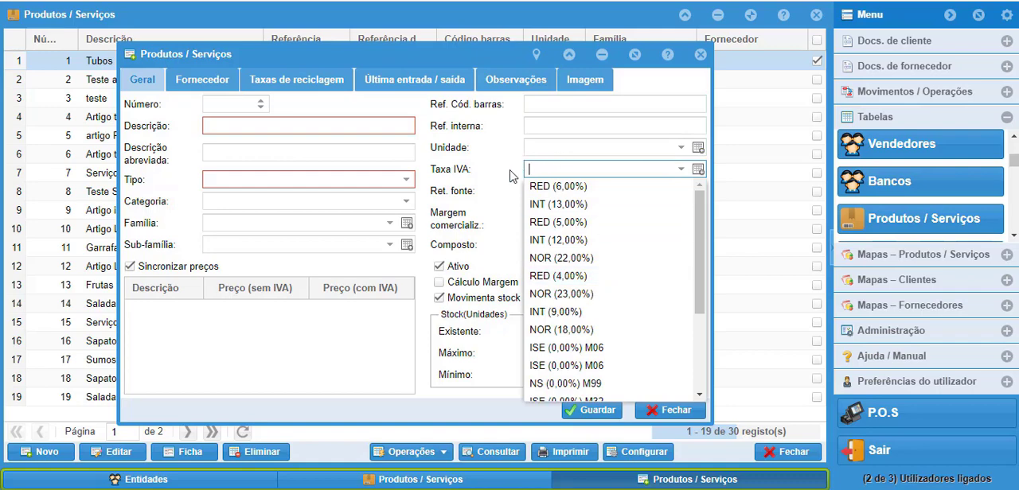
{"action": "left_click", "coordinate": [488, 187]}
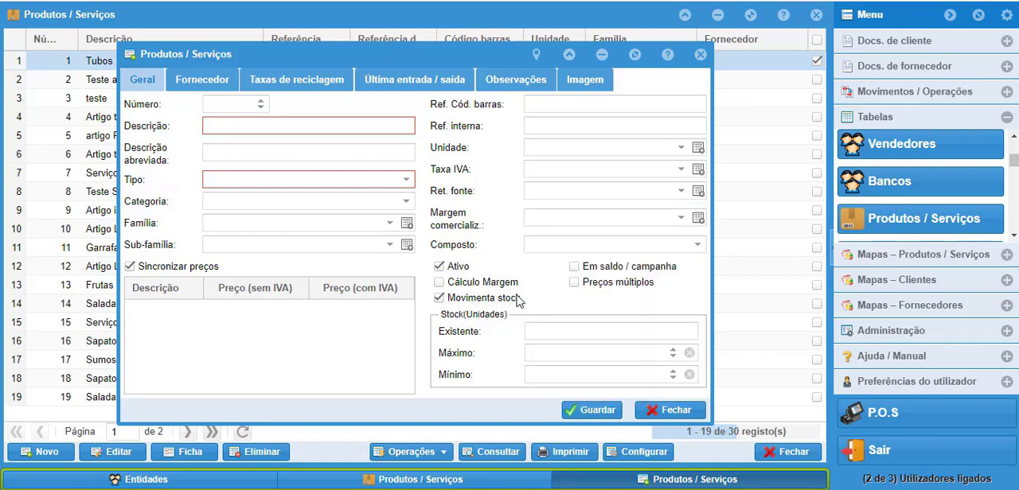
Step: View the product form's Fornecedor and Taxas de reciclagem sections, including the EcoValor options
{"action": "left_click", "coordinate": [193, 83]}
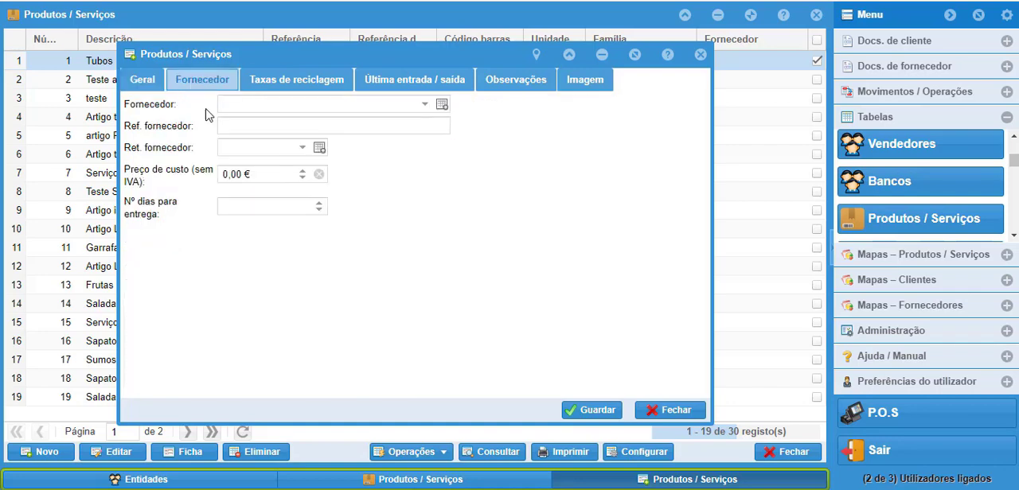
{"action": "left_click", "coordinate": [425, 104]}
{"action": "left_click", "coordinate": [292, 89]}
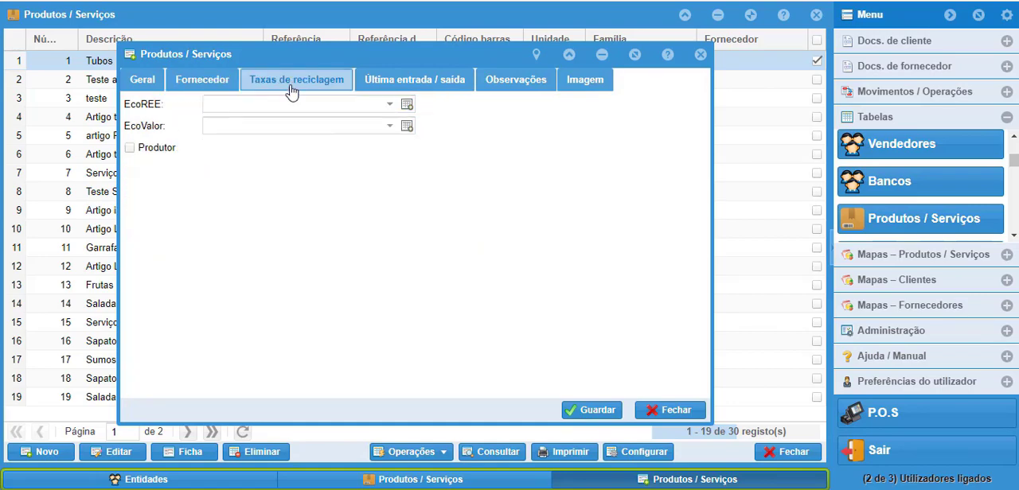
{"action": "left_click", "coordinate": [383, 132]}
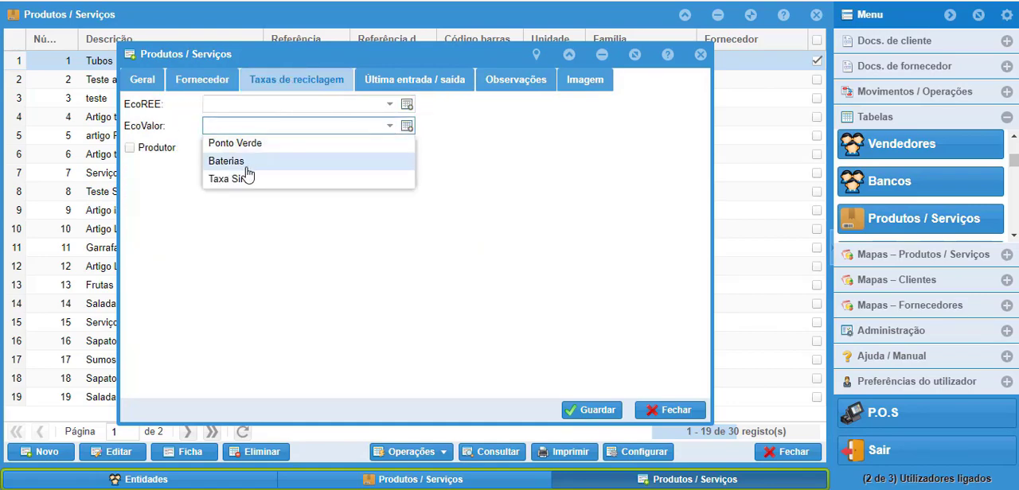
Step: View the product form's Última entrada / saída, Observações and Imagem sections, and close the unsaved form and the product list
{"action": "left_click", "coordinate": [420, 79]}
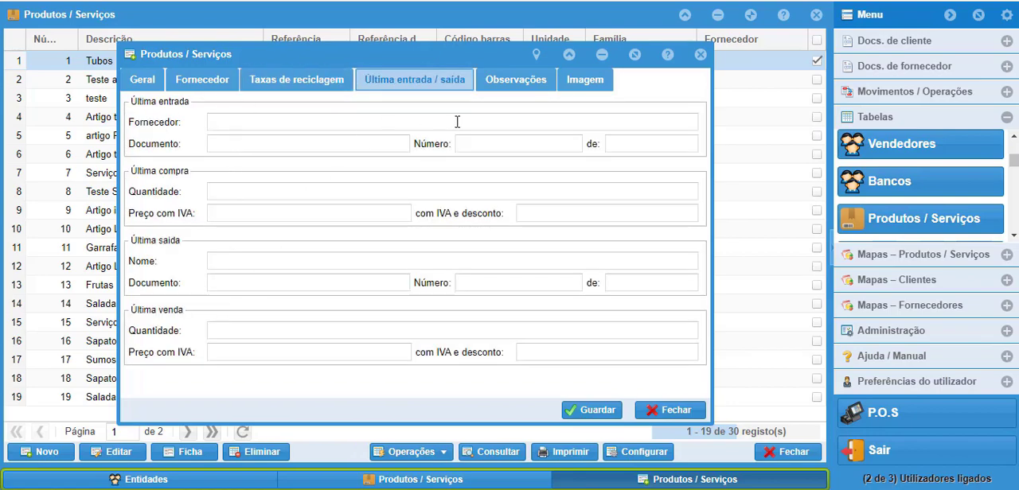
{"action": "left_click", "coordinate": [521, 80]}
{"action": "left_click", "coordinate": [191, 120]}
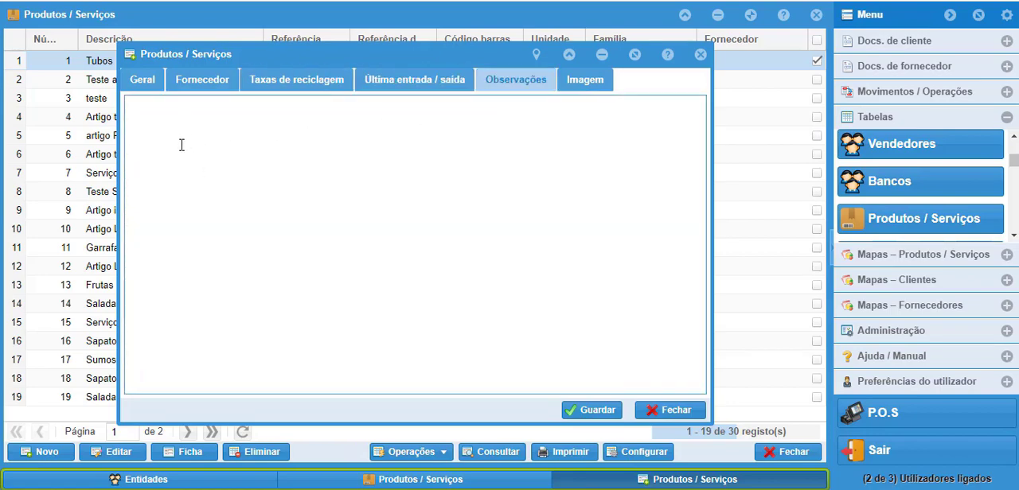
{"action": "left_click", "coordinate": [585, 80]}
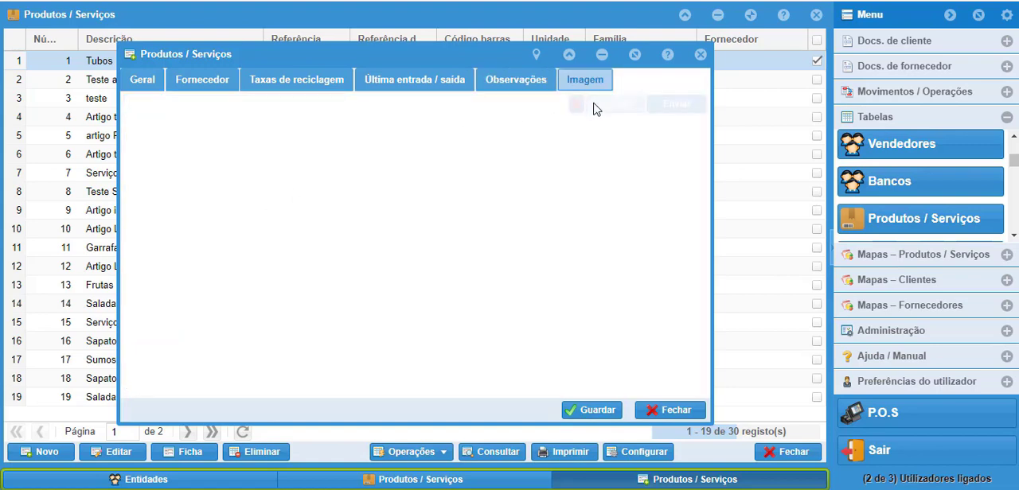
{"action": "left_click", "coordinate": [612, 116]}
{"action": "left_click", "coordinate": [670, 410]}
{"action": "left_click", "coordinate": [784, 451]}
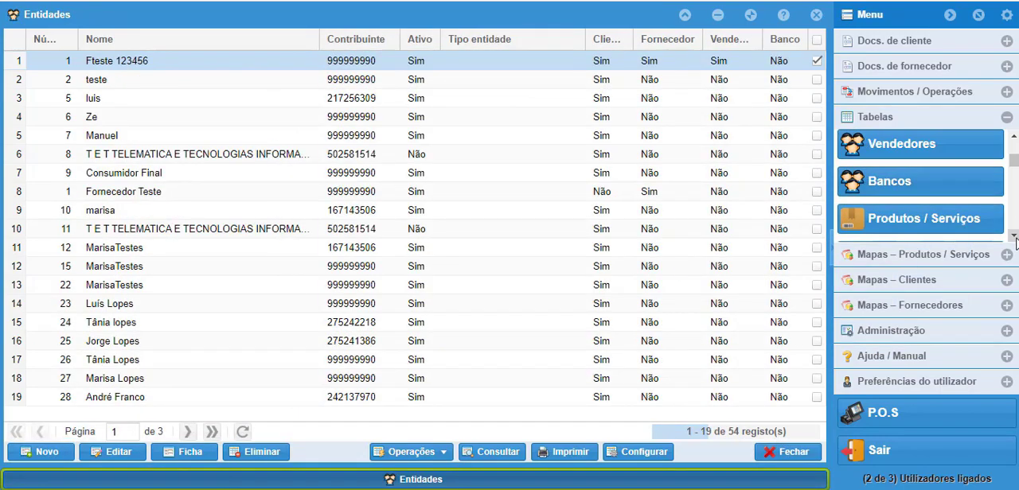
Step: View the Famílias de Produtos and Descrições para faturação tables
{"action": "scroll", "coordinate": [1014, 237], "scroll_direction": "down", "scroll_amount": 2}
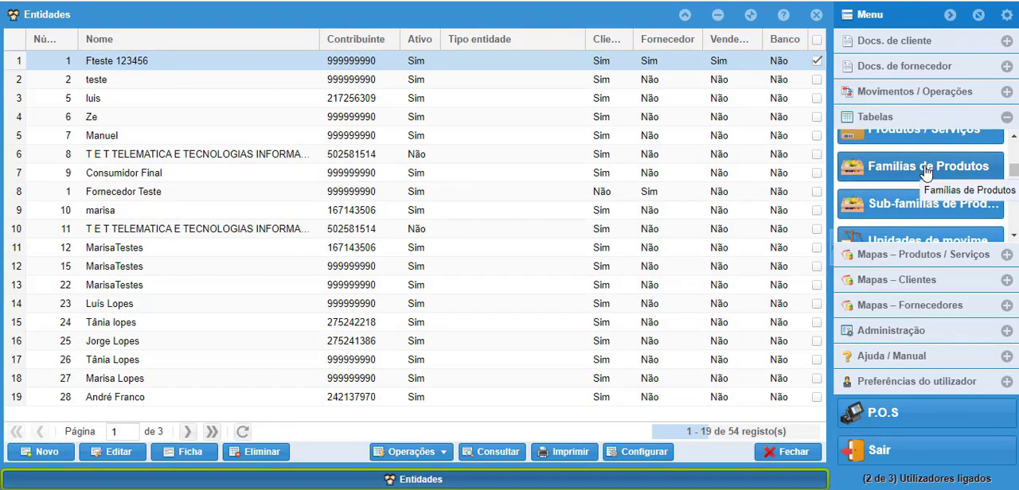
{"action": "left_click", "coordinate": [926, 172]}
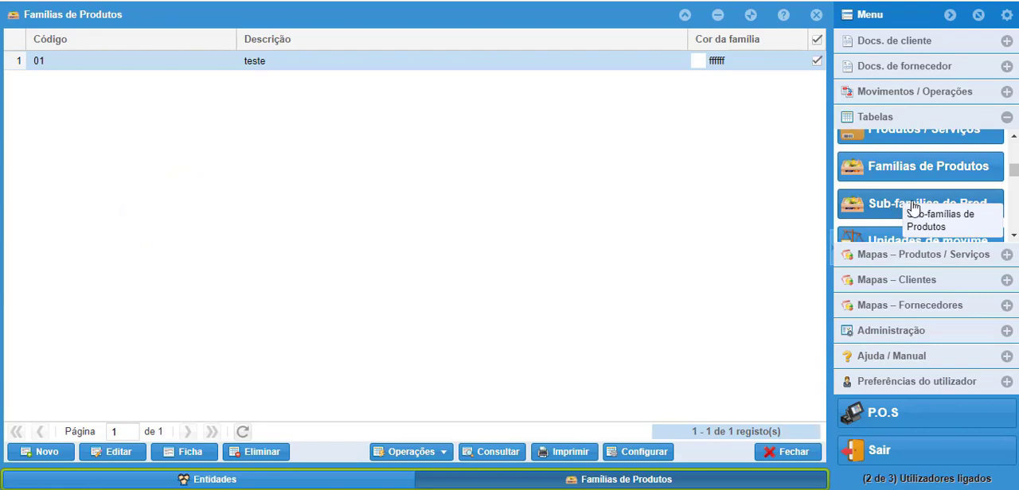
{"action": "left_click", "coordinate": [1013, 235]}
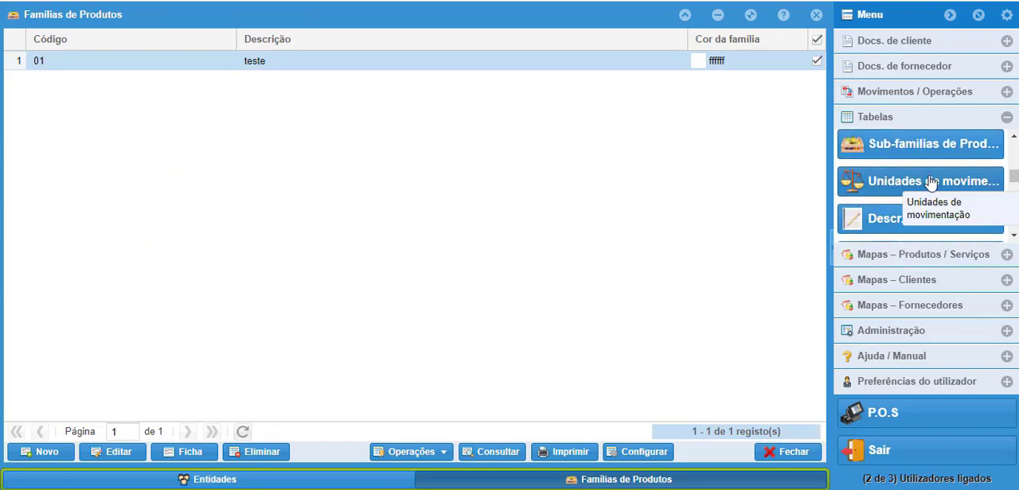
{"action": "left_click", "coordinate": [1014, 236]}
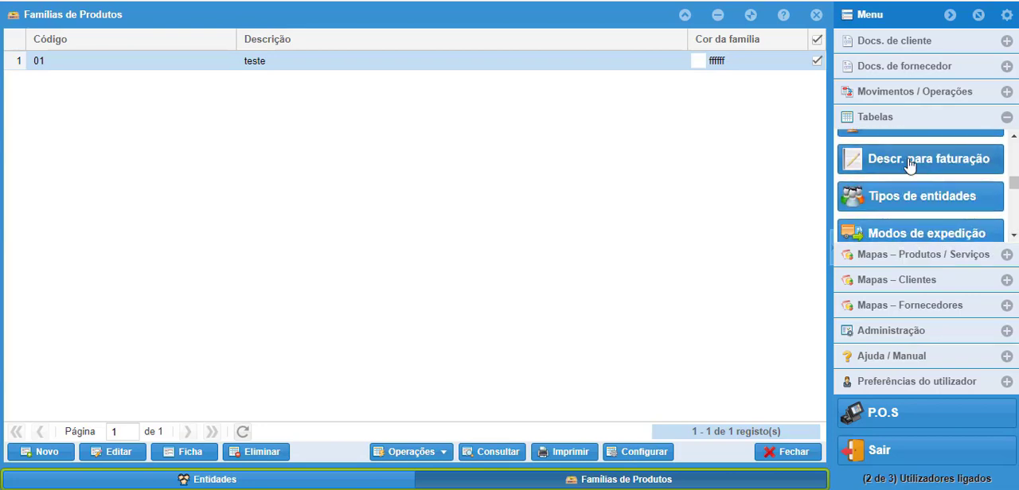
{"action": "left_click", "coordinate": [915, 165]}
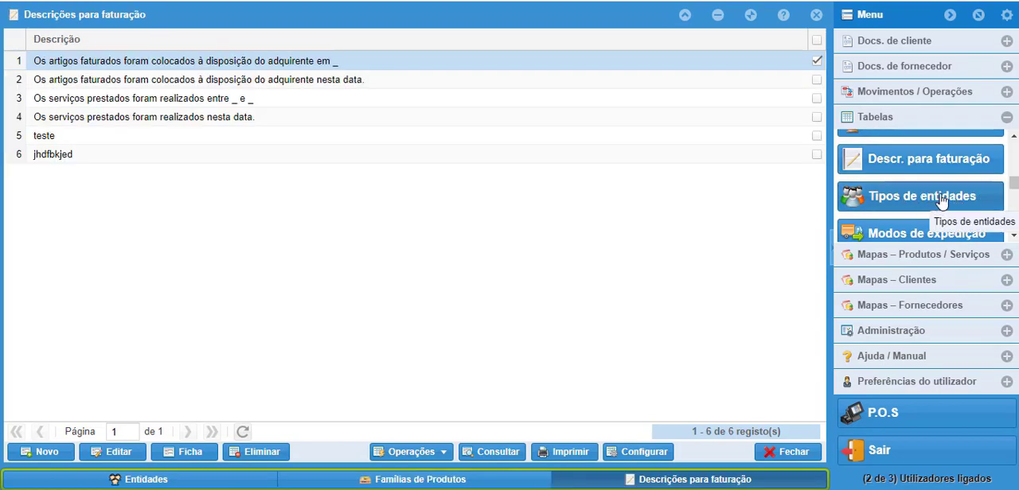
Step: View the Taxas de IVA table and close all open table lists without making changes
{"action": "left_click", "coordinate": [1013, 235]}
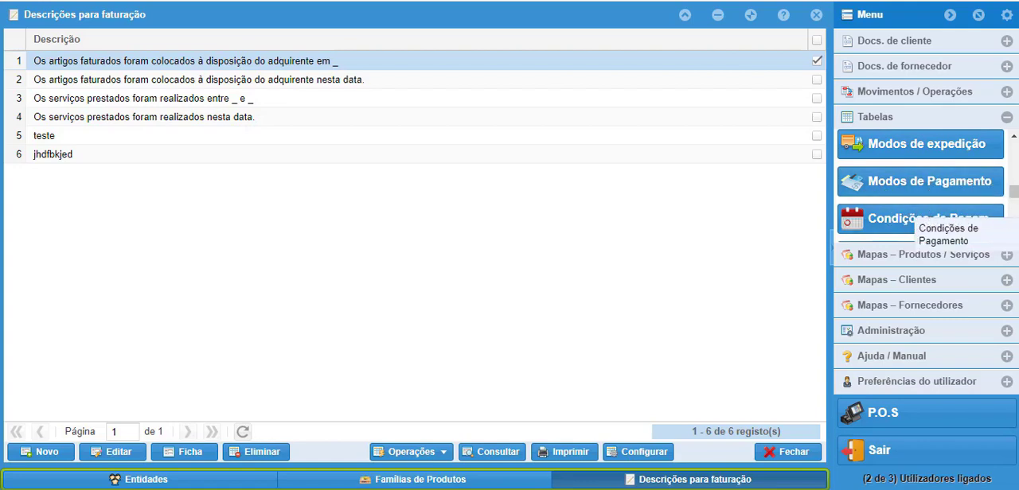
{"action": "left_click", "coordinate": [1014, 236]}
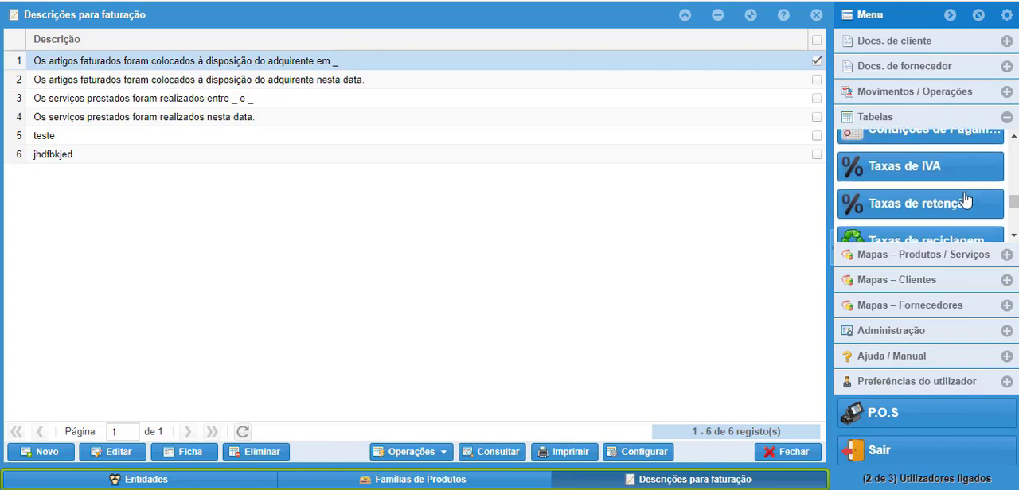
{"action": "left_click", "coordinate": [938, 167]}
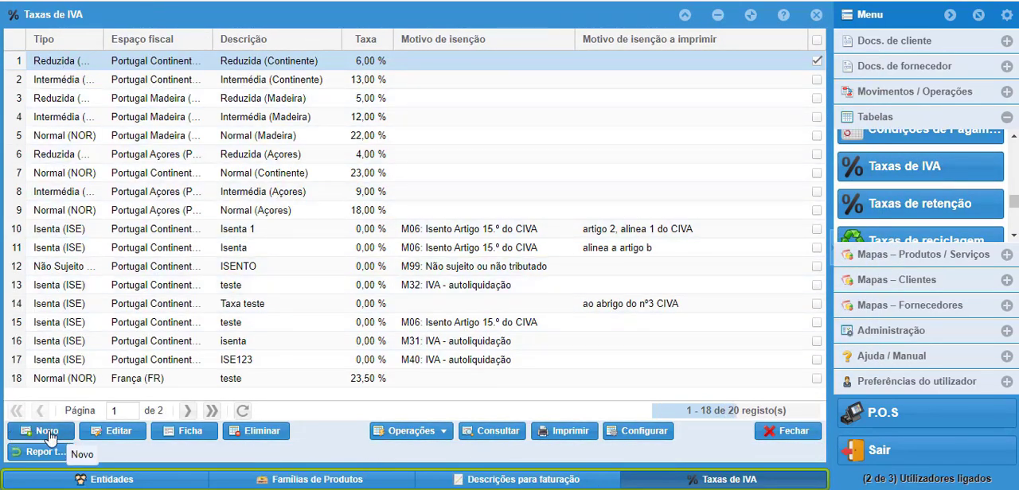
{"action": "left_click", "coordinate": [777, 435]}
{"action": "left_click", "coordinate": [776, 451]}
{"action": "left_click", "coordinate": [775, 454]}
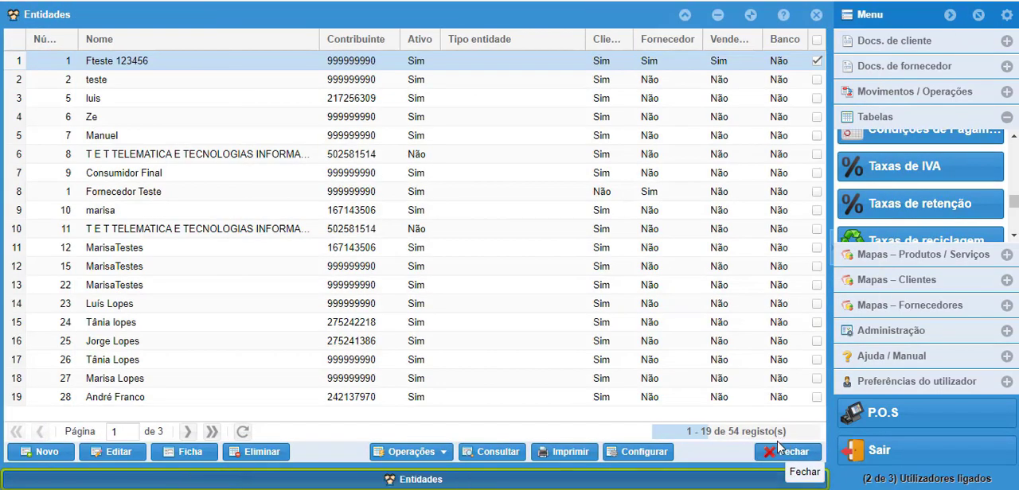
{"action": "left_click", "coordinate": [784, 454]}
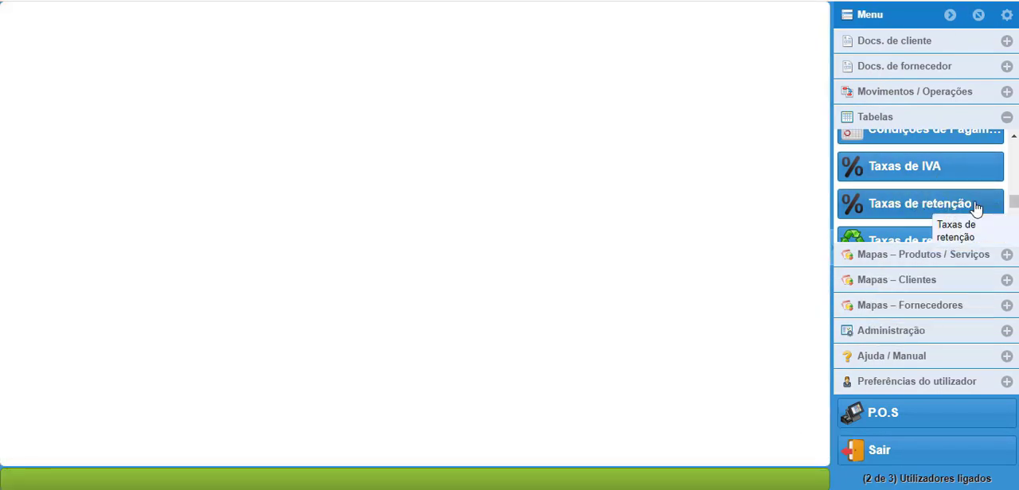
Step: View the Preçário table and open a blank form for a new price list
{"action": "scroll", "coordinate": [882, 213], "scroll_direction": "down", "scroll_amount": 2}
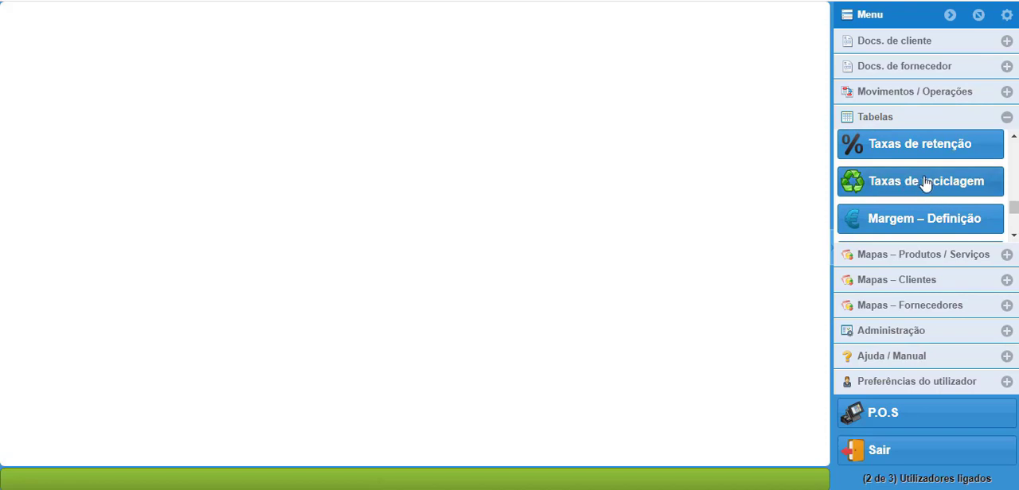
{"action": "left_click", "coordinate": [1015, 236]}
{"action": "left_click", "coordinate": [1015, 236]}
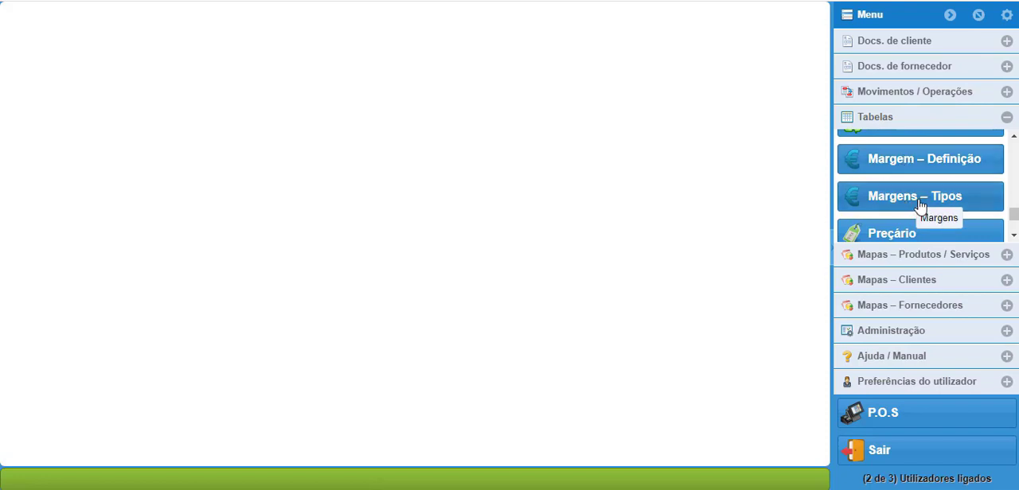
{"action": "left_click", "coordinate": [897, 235]}
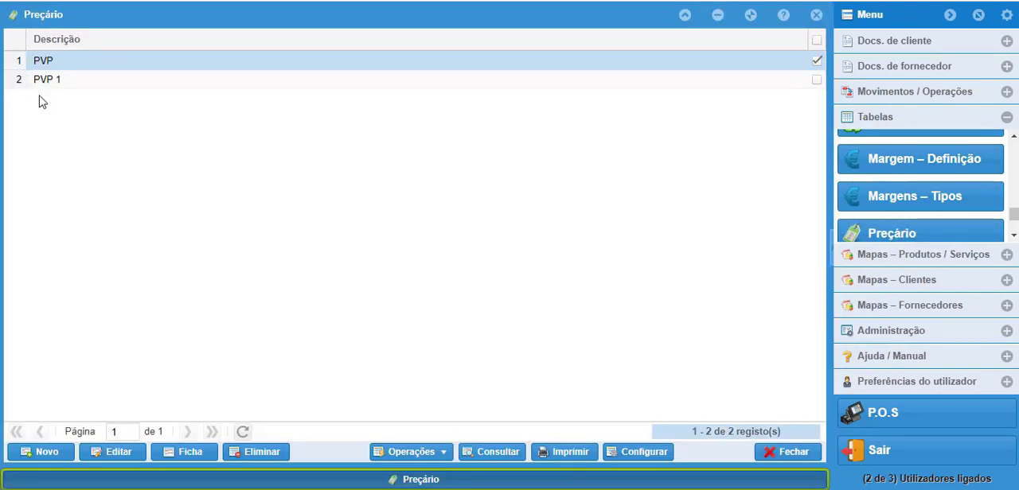
{"action": "left_click", "coordinate": [38, 462]}
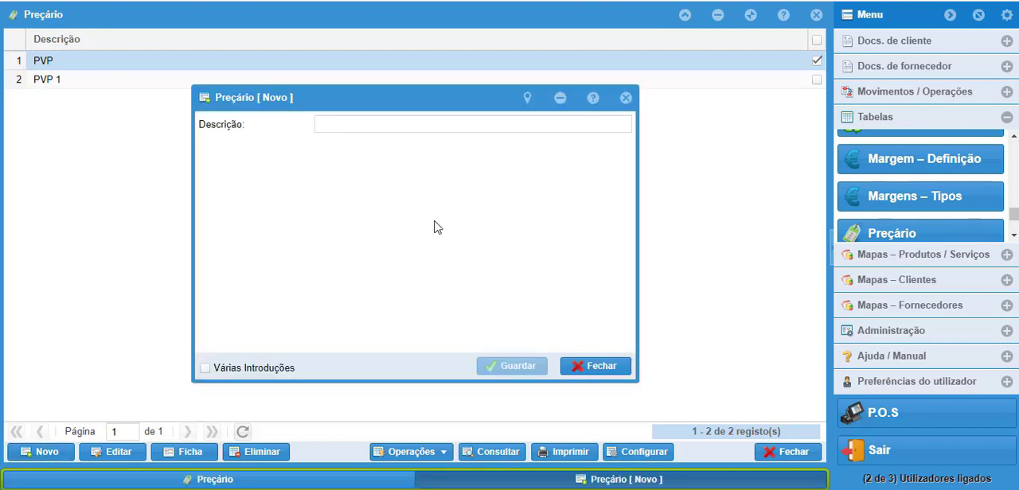
Step: Close the blank price list form, view the Matrículas de veiculos and Modelos de email tables, and close them
{"action": "left_click", "coordinate": [626, 97]}
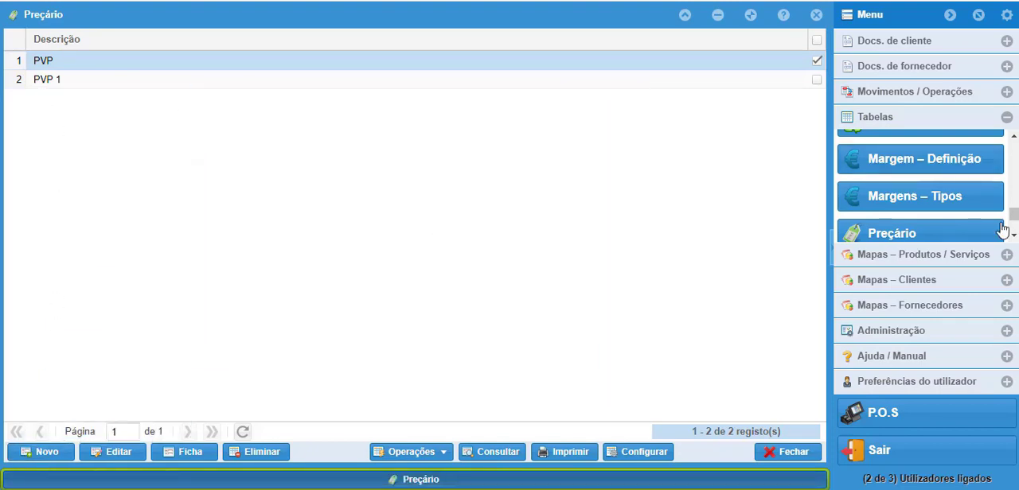
{"action": "left_click", "coordinate": [1014, 237]}
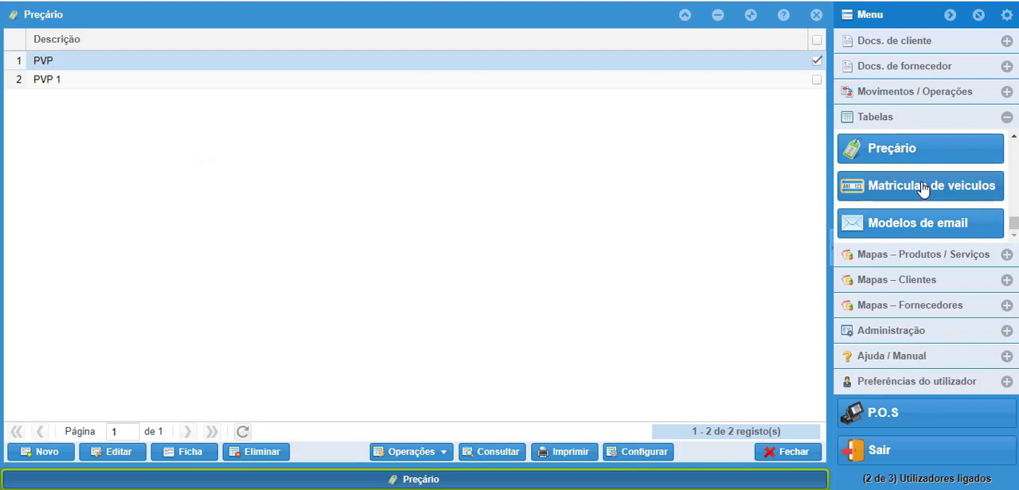
{"action": "left_click", "coordinate": [909, 189]}
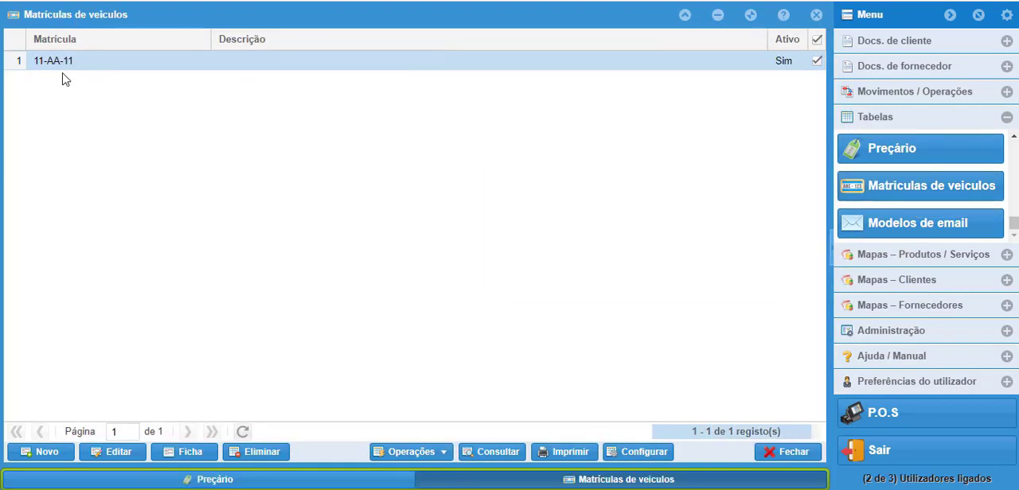
{"action": "left_click", "coordinate": [779, 453]}
{"action": "left_click", "coordinate": [910, 227]}
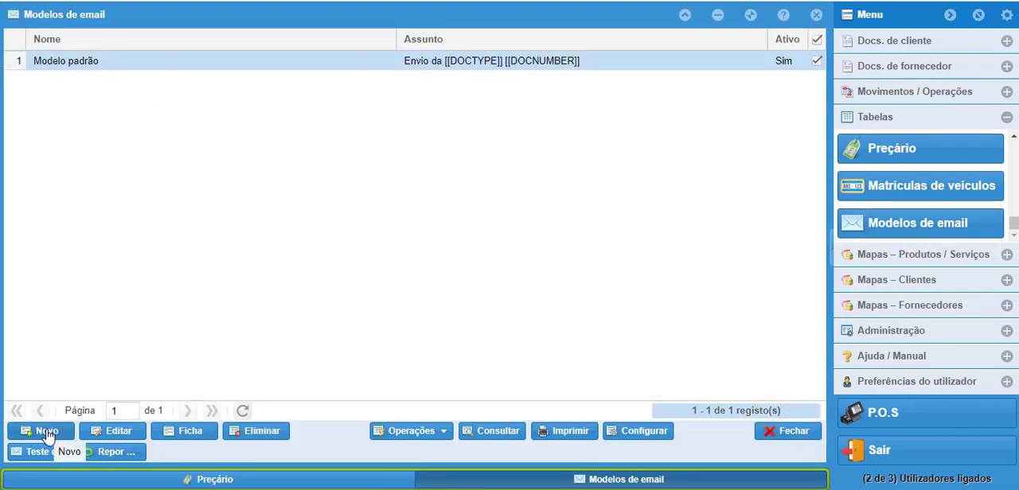
{"action": "left_click", "coordinate": [793, 432]}
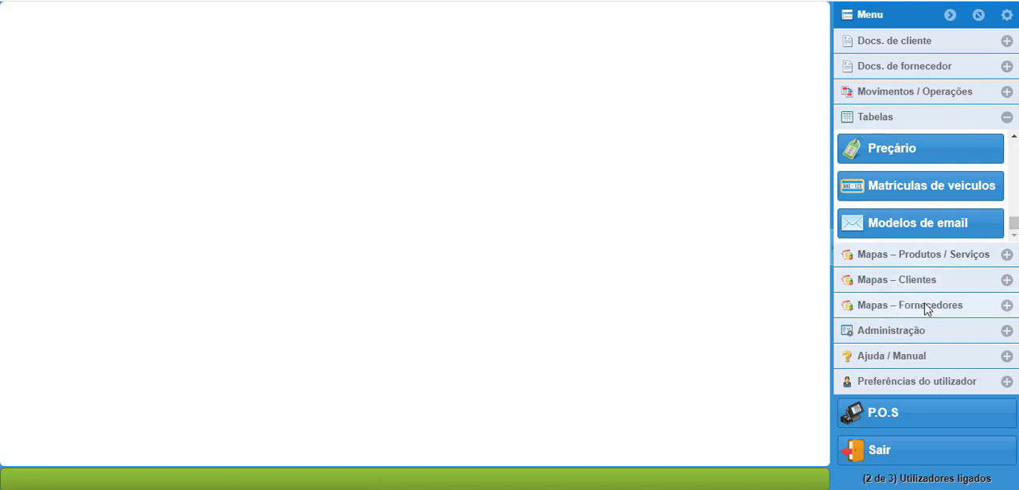
Step: Run the Movimentação report for products and services from 01/01/2023 to 31/05/2023
{"action": "left_click", "coordinate": [1007, 255]}
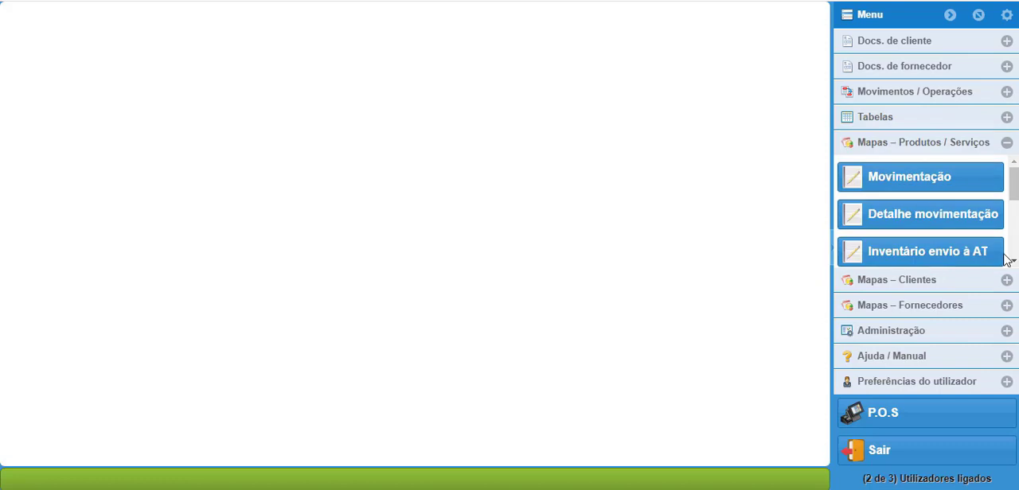
{"action": "left_click", "coordinate": [938, 178]}
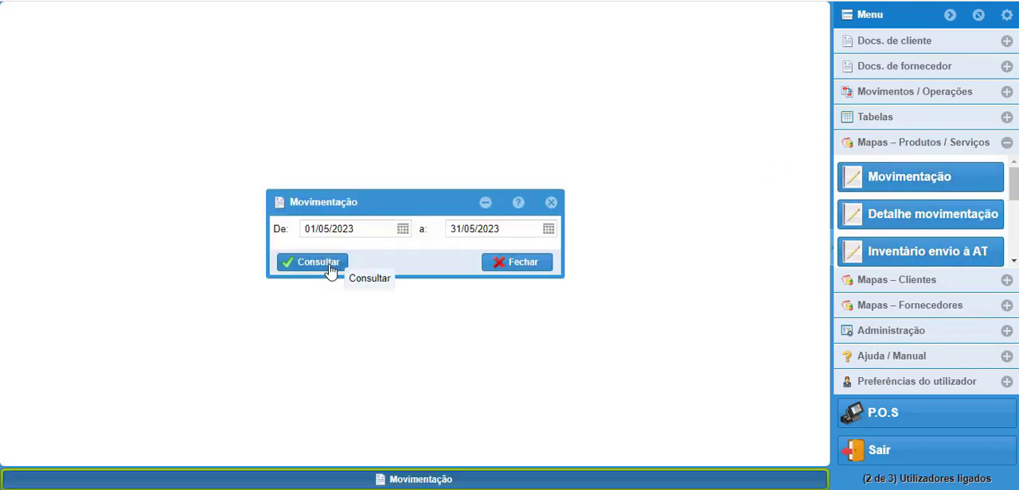
{"action": "left_click", "coordinate": [402, 229]}
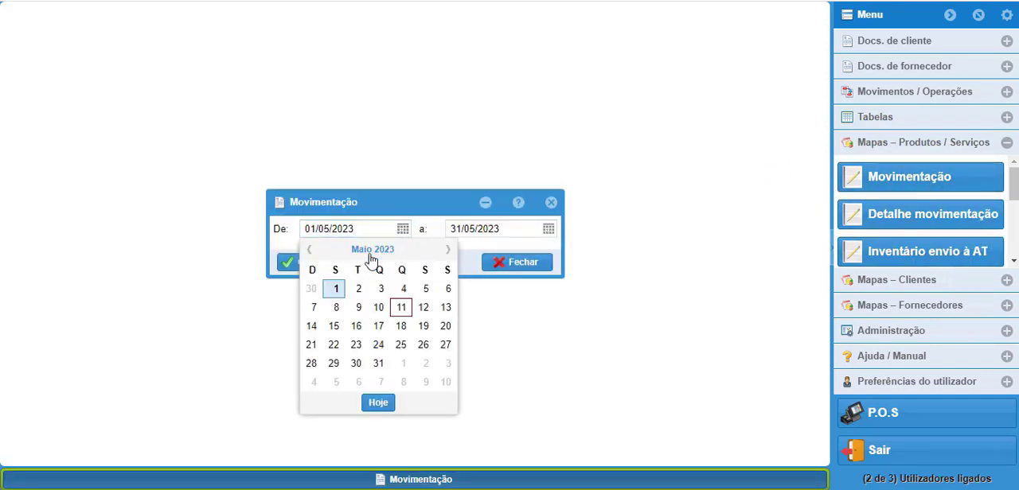
{"action": "left_click", "coordinate": [309, 250]}
{"action": "left_click", "coordinate": [309, 250]}
{"action": "left_click", "coordinate": [309, 250]}
{"action": "left_click", "coordinate": [309, 250]}
{"action": "left_click", "coordinate": [311, 288]}
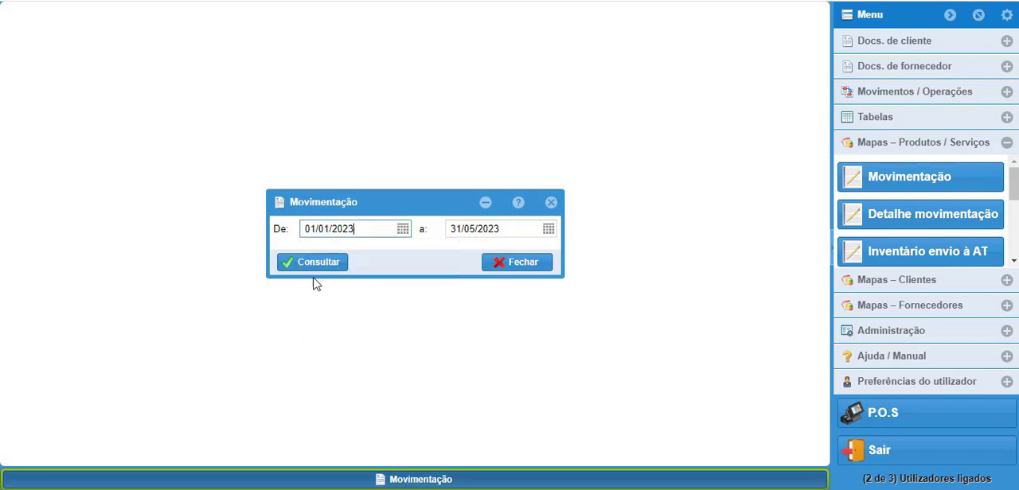
{"action": "left_click", "coordinate": [319, 263]}
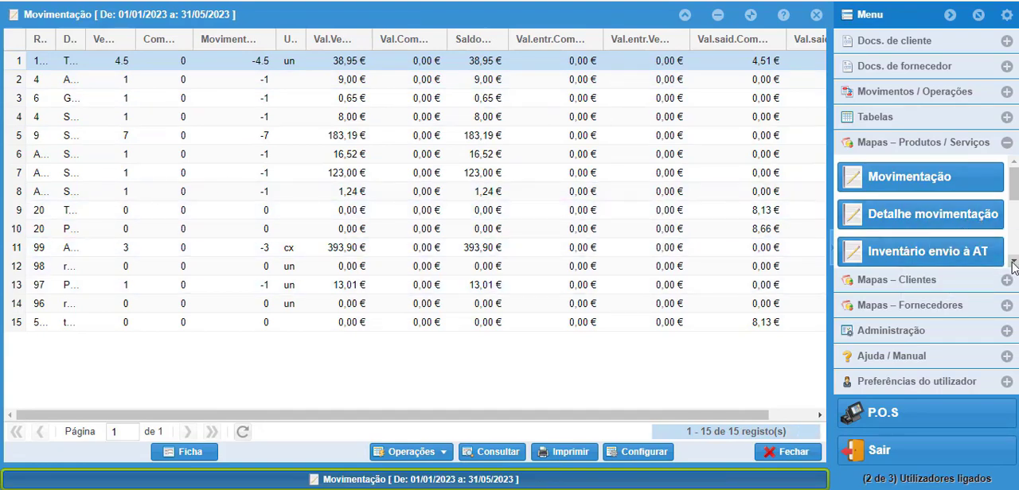
Step: Look through the remaining product and service reports, from Não movimentados to Taxas de reciclagem
{"action": "scroll", "coordinate": [1013, 265], "scroll_direction": "down", "scroll_amount": 2}
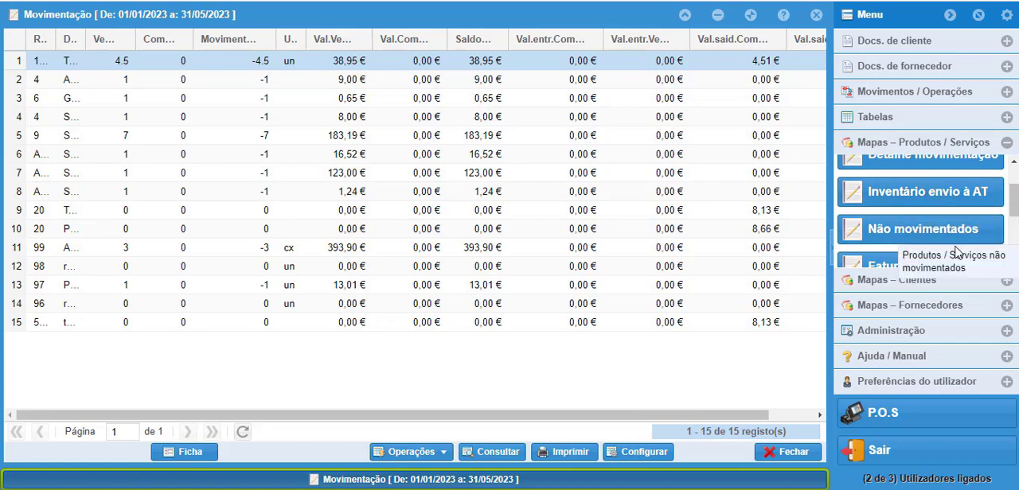
{"action": "scroll", "coordinate": [963, 250], "scroll_direction": "down", "scroll_amount": 3}
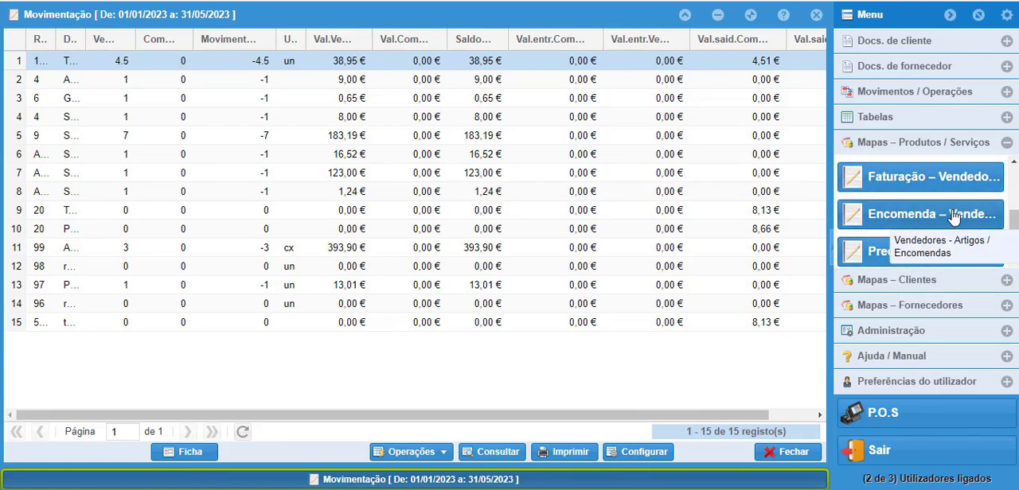
{"action": "left_click", "coordinate": [1014, 261]}
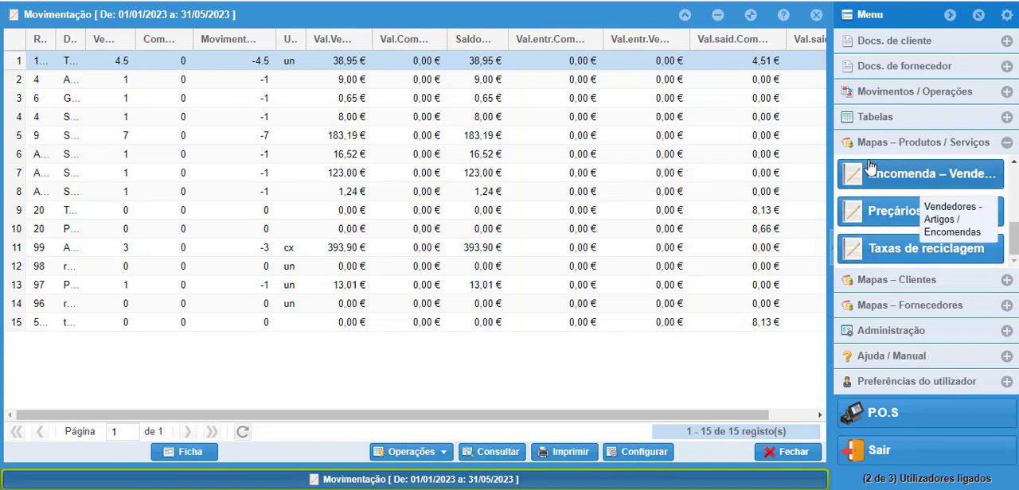
Step: Generate the customers' Resumo de vendas as a PDF from 01/05/2023 to 11/05/2023 for all users, and close the preview
{"action": "left_click", "coordinate": [915, 288]}
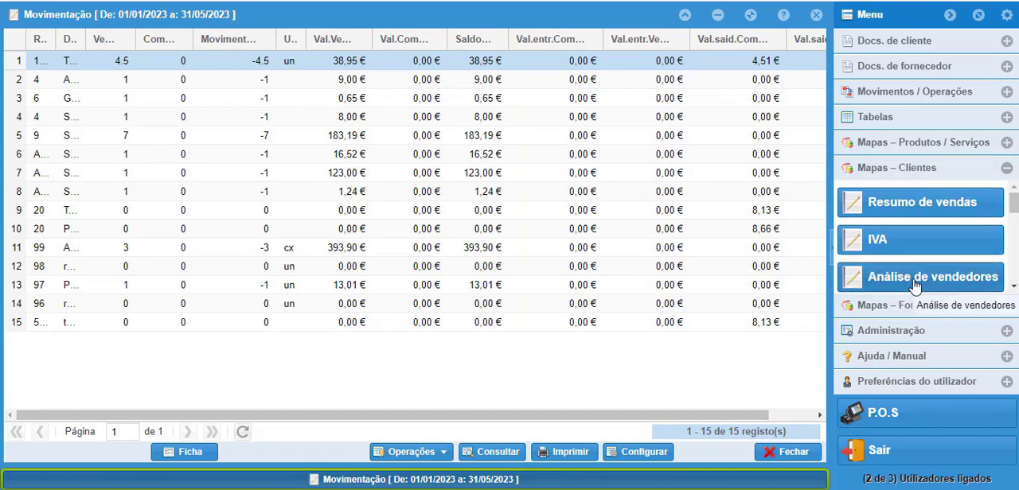
{"action": "left_click", "coordinate": [924, 208]}
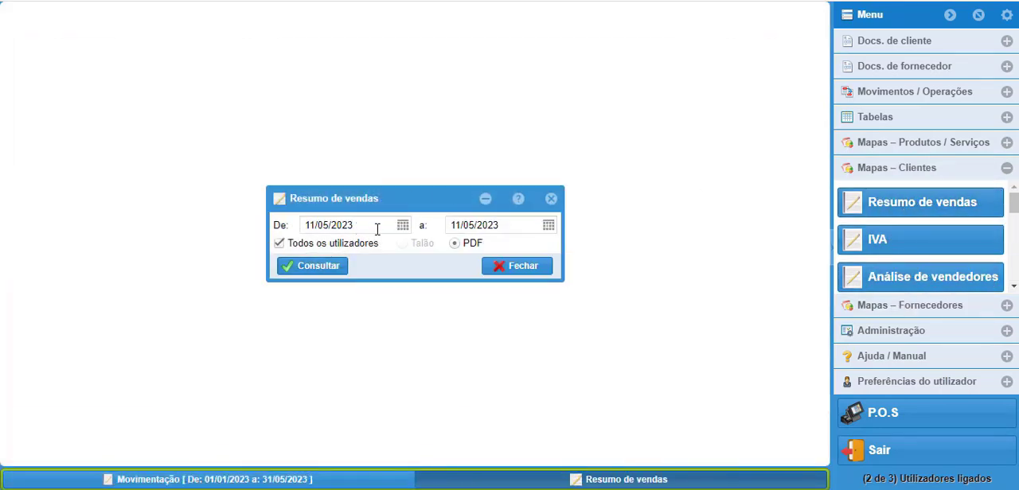
{"action": "left_click", "coordinate": [401, 226]}
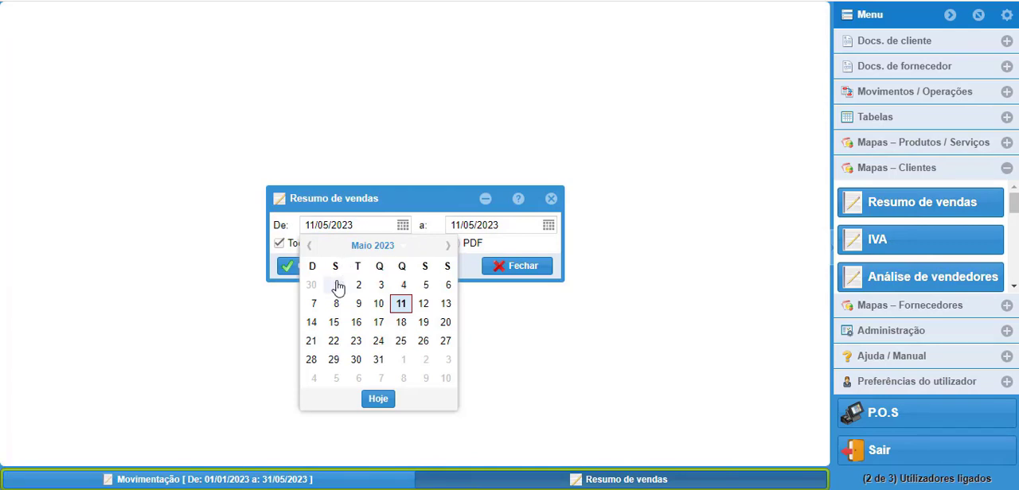
{"action": "left_click", "coordinate": [336, 285]}
{"action": "left_click", "coordinate": [334, 268]}
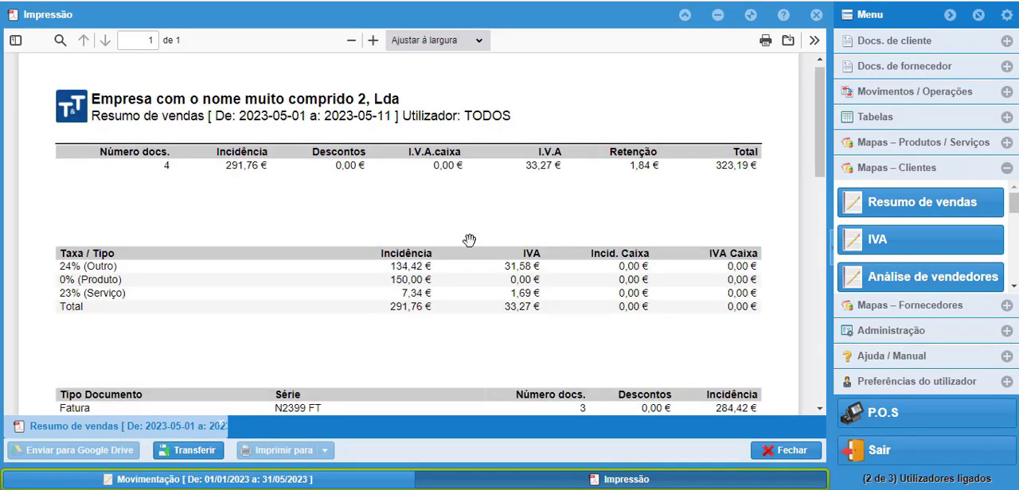
{"action": "left_click", "coordinate": [788, 451]}
Step: Look through the remaining customer reports as far as Recibos and open the Lista de Moedas
{"action": "left_click", "coordinate": [1014, 292]}
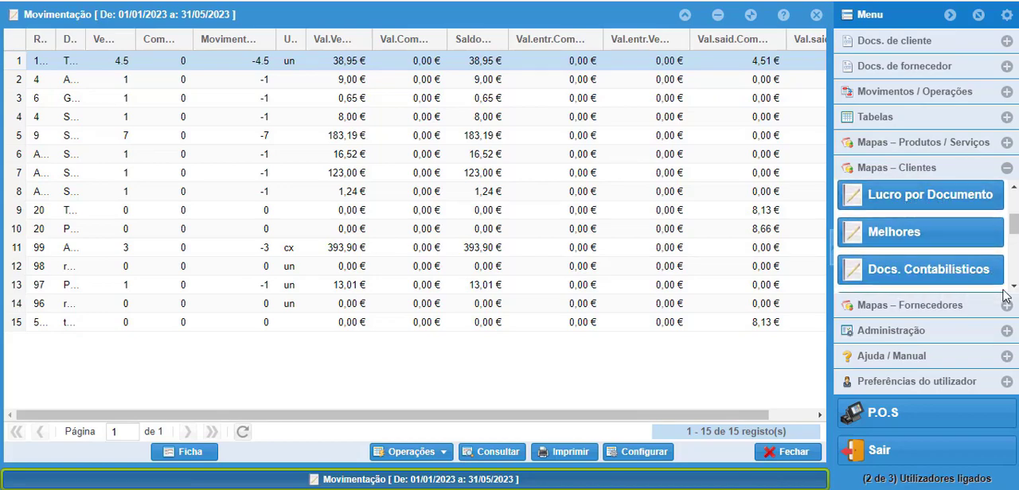
{"action": "left_click", "coordinate": [1015, 291]}
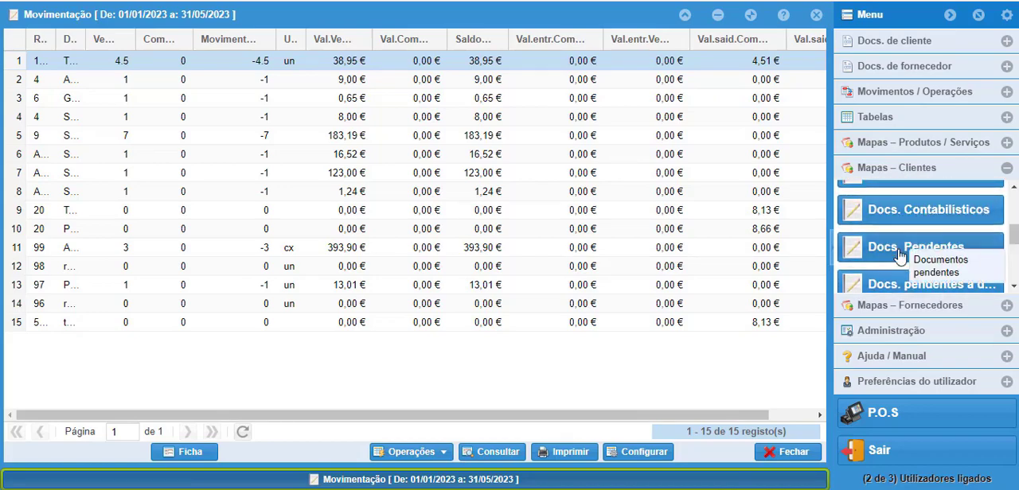
{"action": "left_click", "coordinate": [1016, 289]}
{"action": "left_click", "coordinate": [1016, 290]}
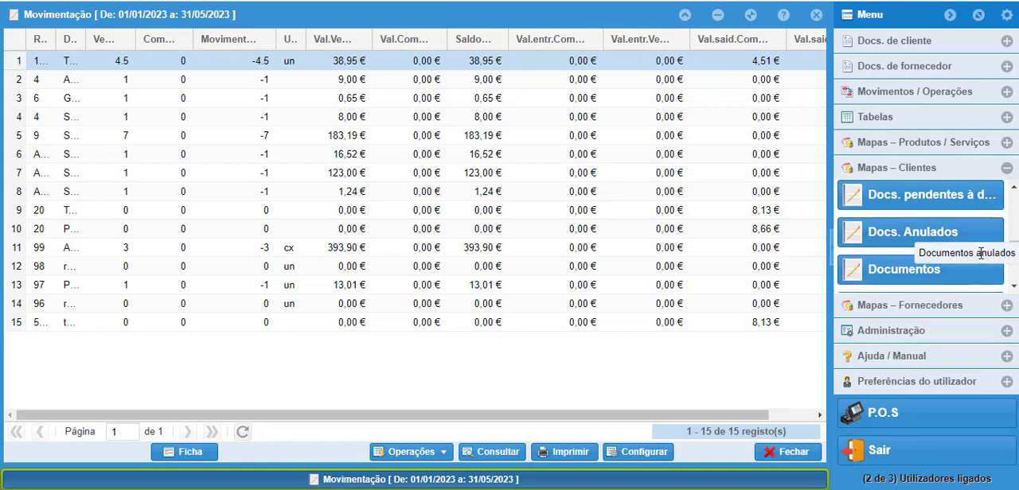
{"action": "left_click", "coordinate": [1014, 289]}
{"action": "left_click", "coordinate": [1015, 289]}
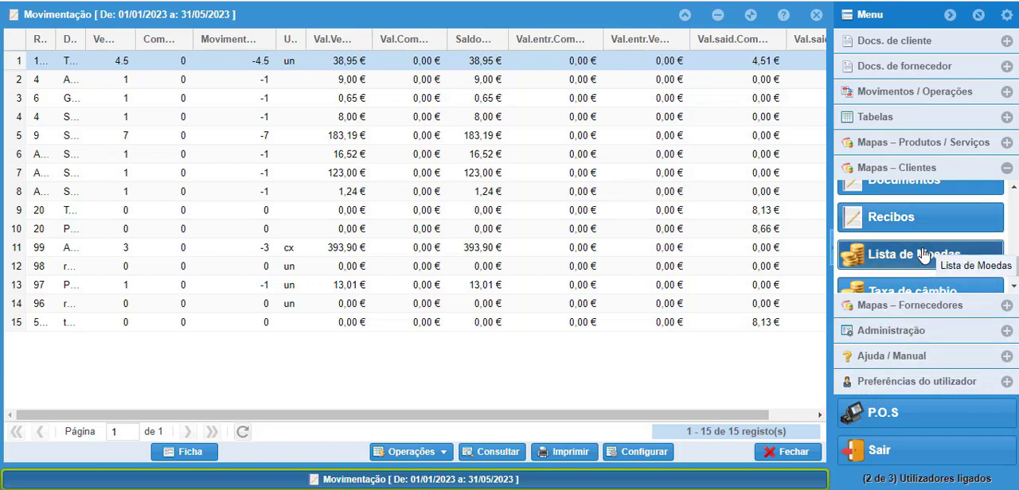
{"action": "left_click", "coordinate": [923, 255]}
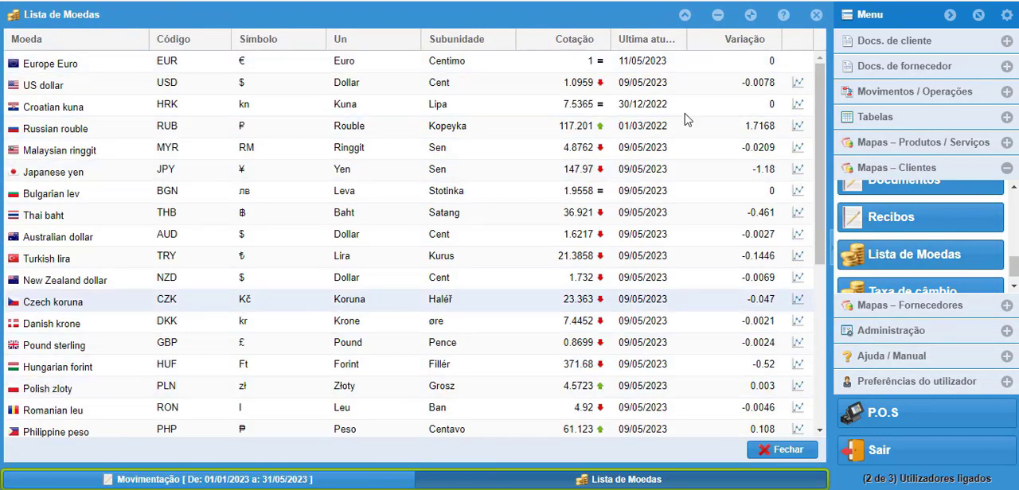
Step: View the Histórico de Taxas de Câmbio window, and close it, the currency list and the Movimentação report
{"action": "left_click", "coordinate": [1014, 287]}
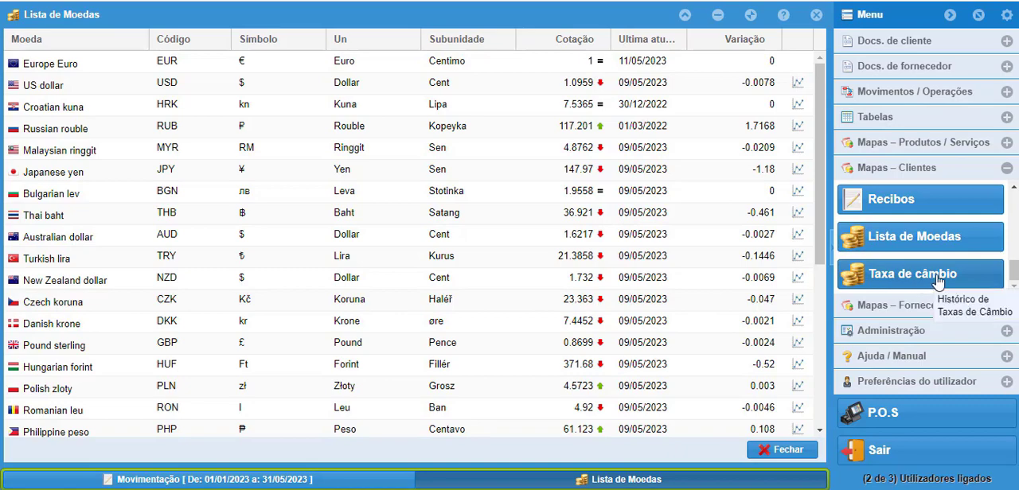
{"action": "left_click", "coordinate": [938, 275]}
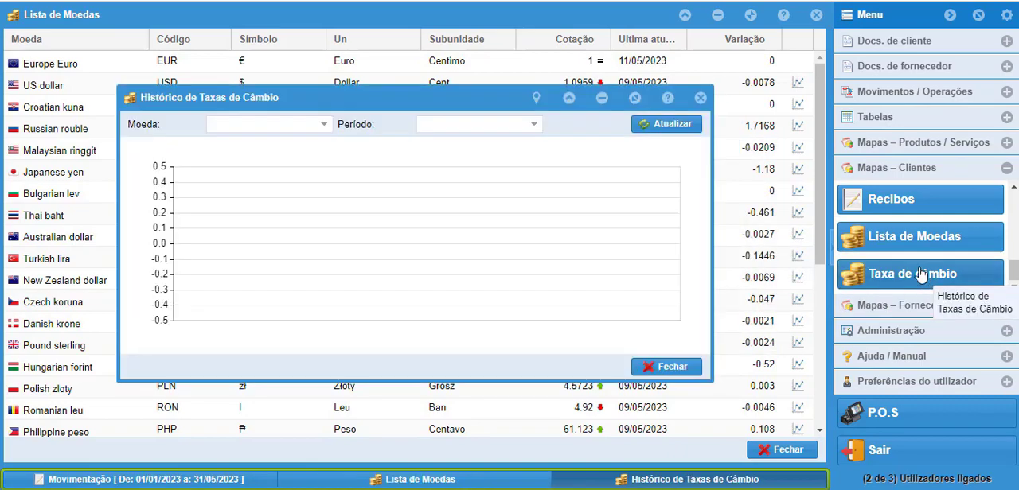
{"action": "left_click", "coordinate": [662, 368]}
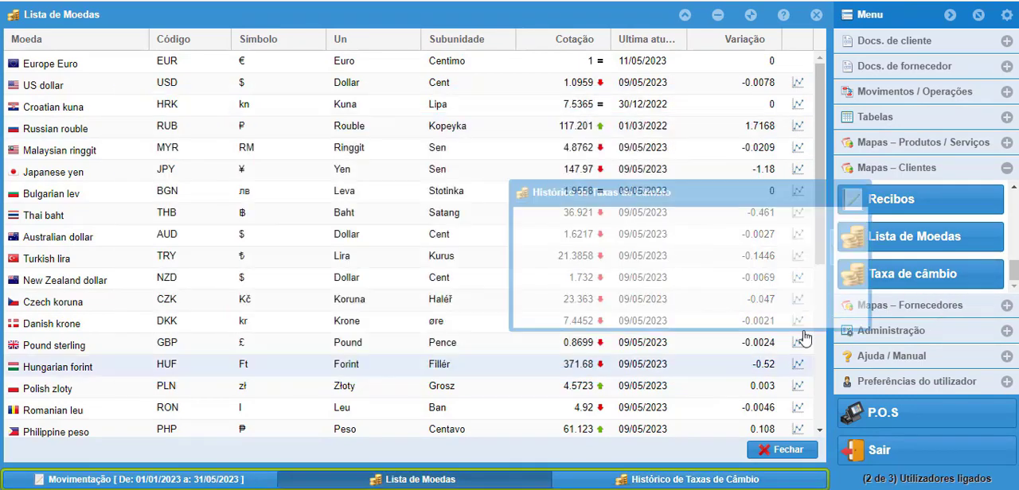
{"action": "left_click", "coordinate": [783, 451]}
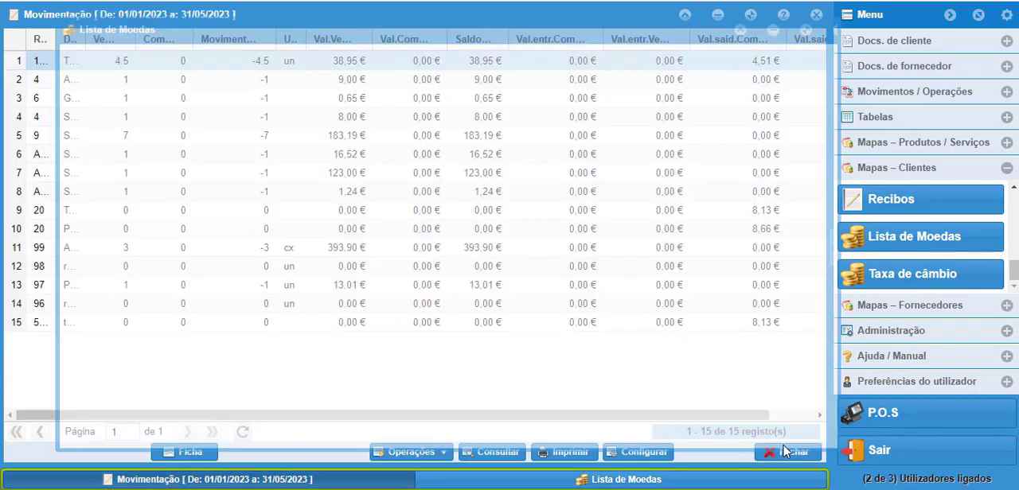
{"action": "left_click", "coordinate": [786, 452]}
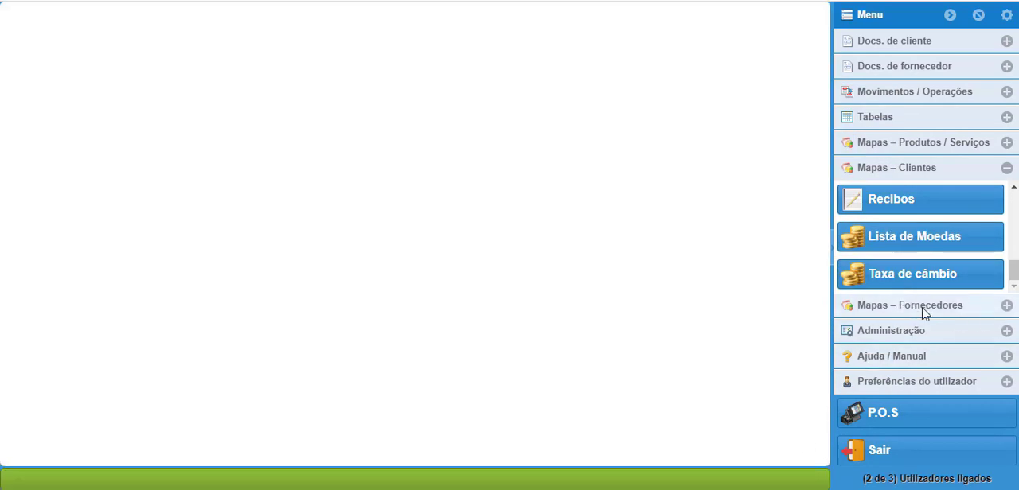
Step: View the suppliers' Docs. Contabilísticos report without applying its filter, and look through the other supplier reports
{"action": "left_click", "coordinate": [1007, 306]}
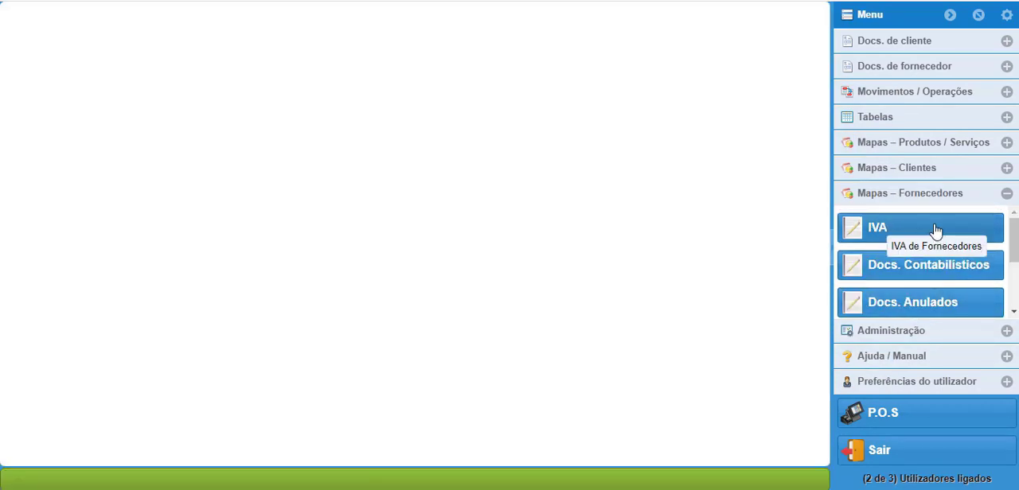
{"action": "left_click", "coordinate": [937, 274]}
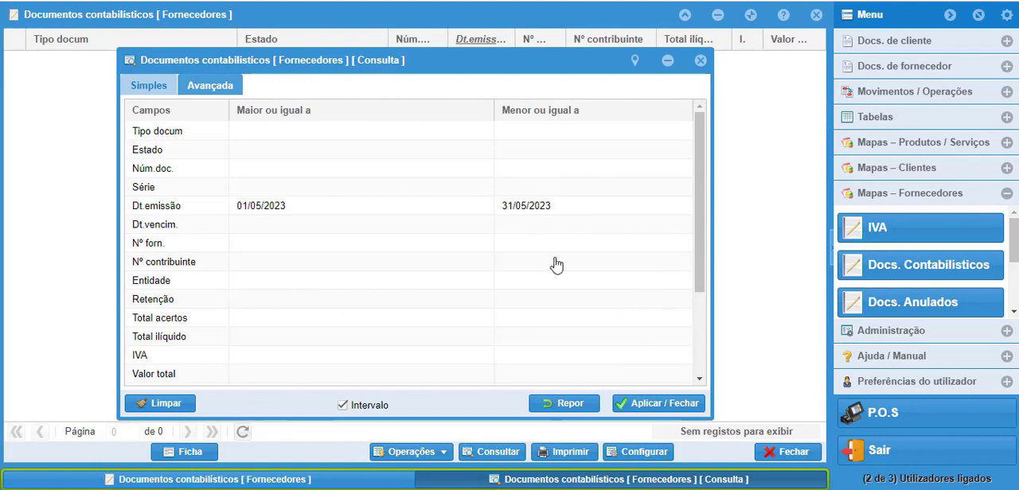
{"action": "left_click", "coordinate": [699, 63]}
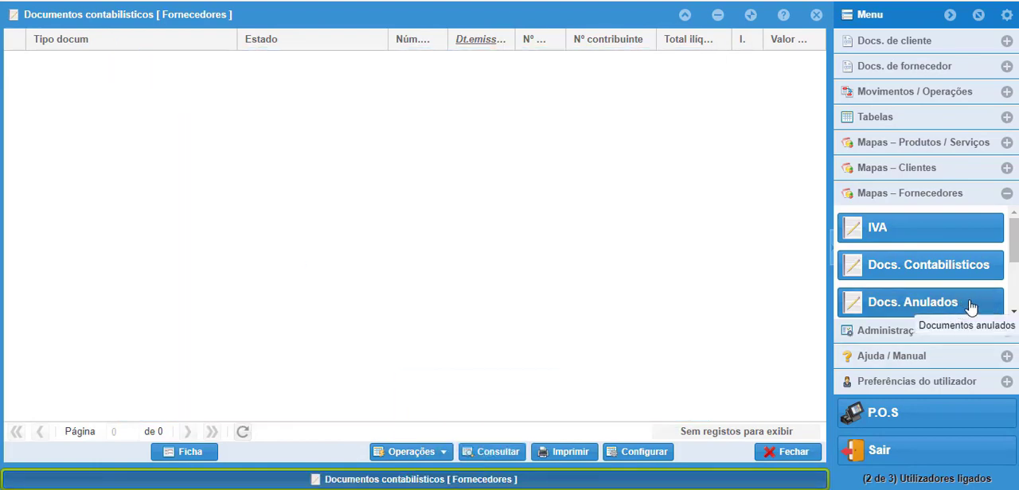
{"action": "left_click", "coordinate": [1014, 311]}
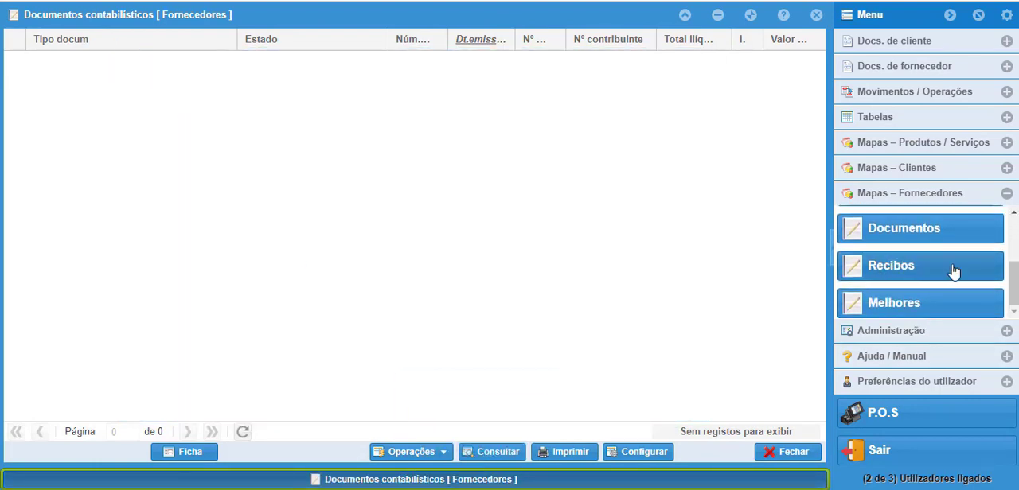
{"action": "left_click_drag", "start_coordinate": [1016, 287], "coordinate": [1017, 241]}
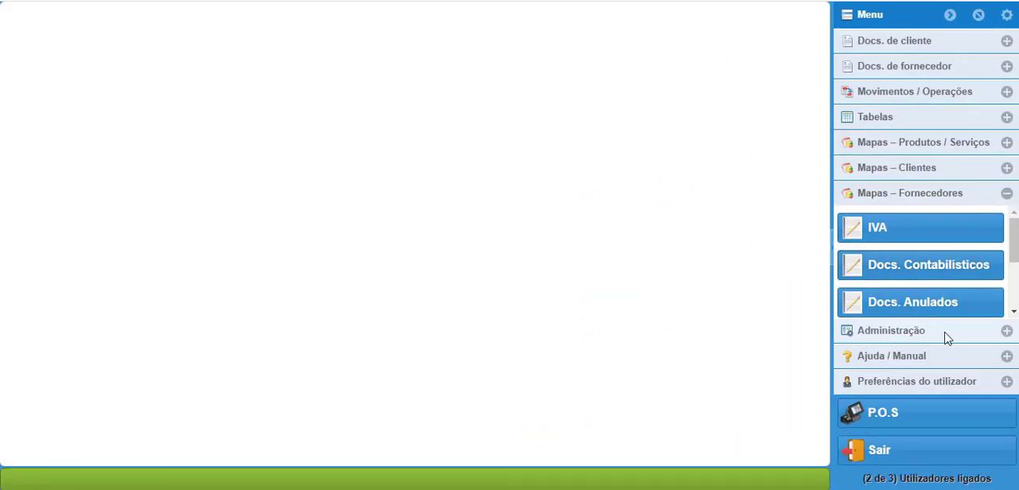
Step: Open the company configuration from the administration options and look over its general data, including the IBAN and Conservatória fields
{"action": "left_click", "coordinate": [1007, 330]}
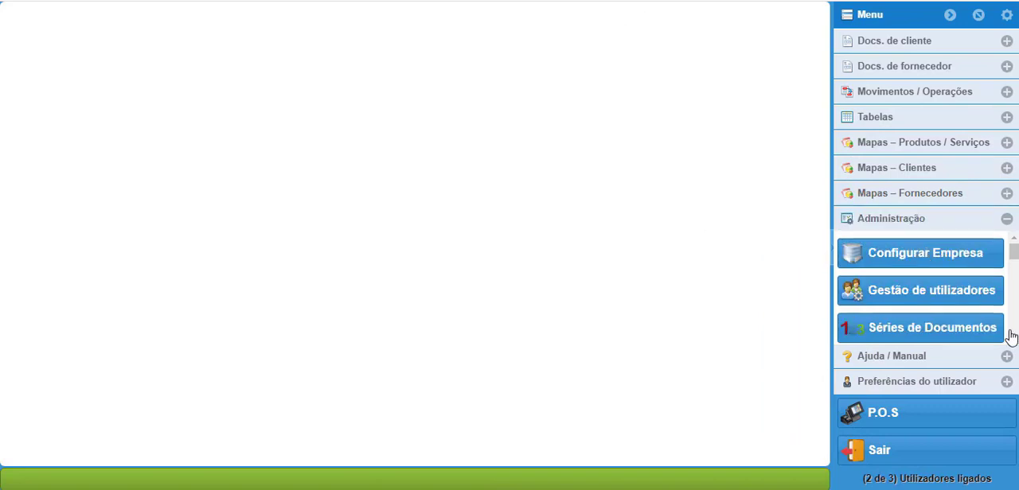
{"action": "left_click", "coordinate": [923, 257]}
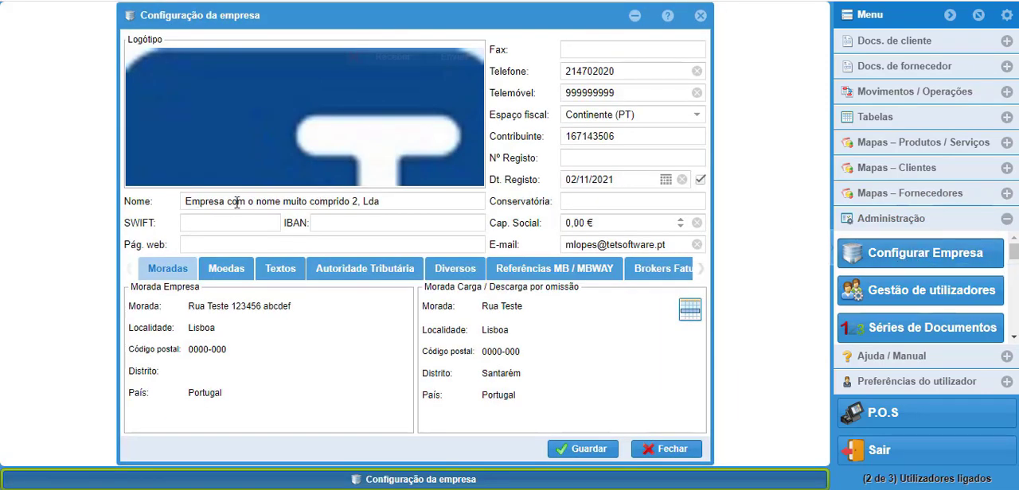
{"action": "left_click", "coordinate": [333, 226]}
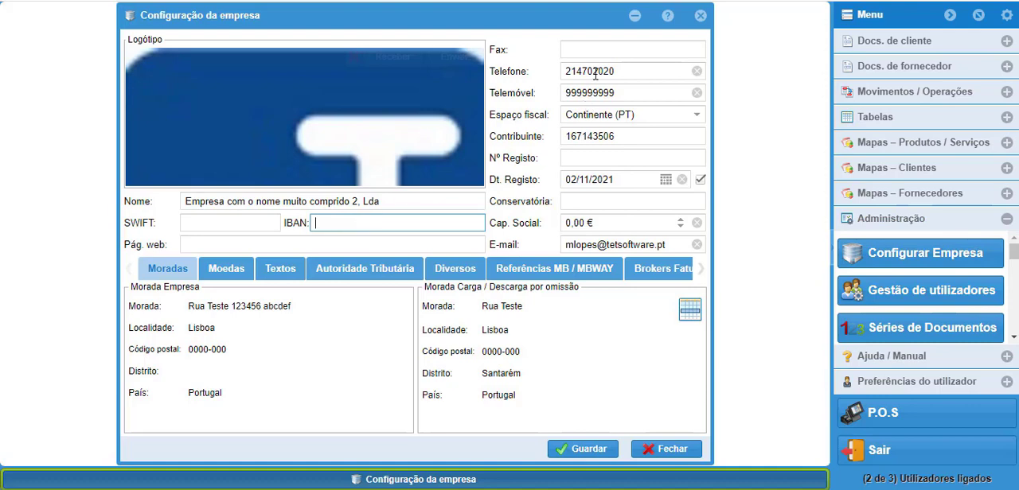
{"action": "left_click", "coordinate": [578, 203]}
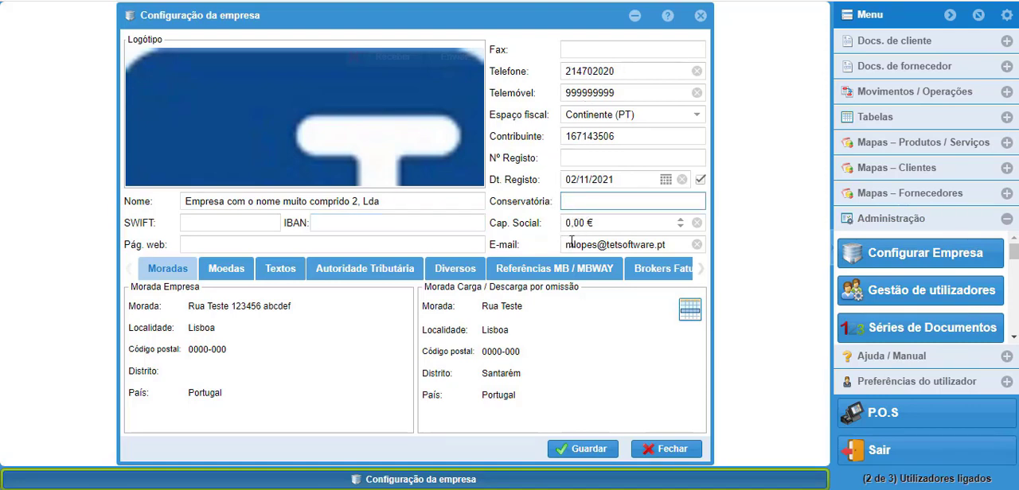
Step: View the company's Moedas settings and the header, footer and comment fields under Textos
{"action": "left_click", "coordinate": [225, 271]}
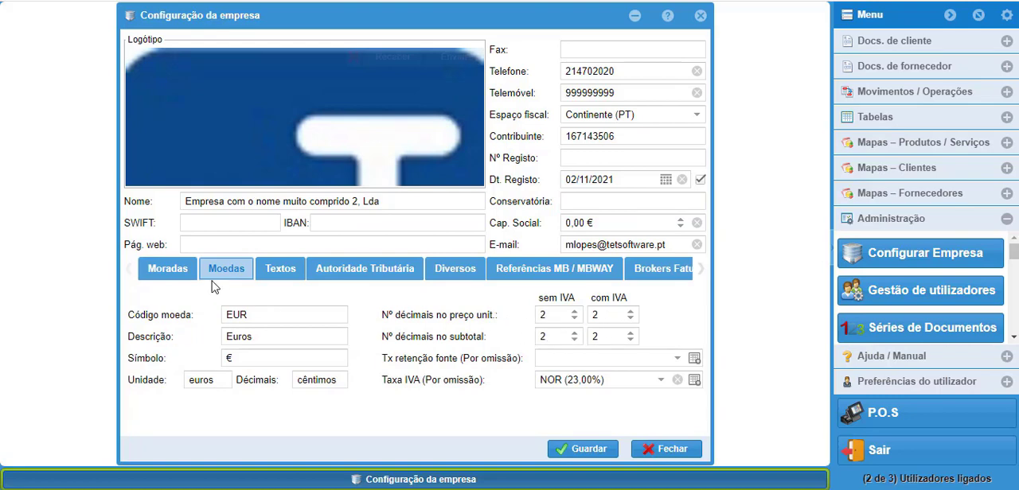
{"action": "left_click", "coordinate": [293, 276]}
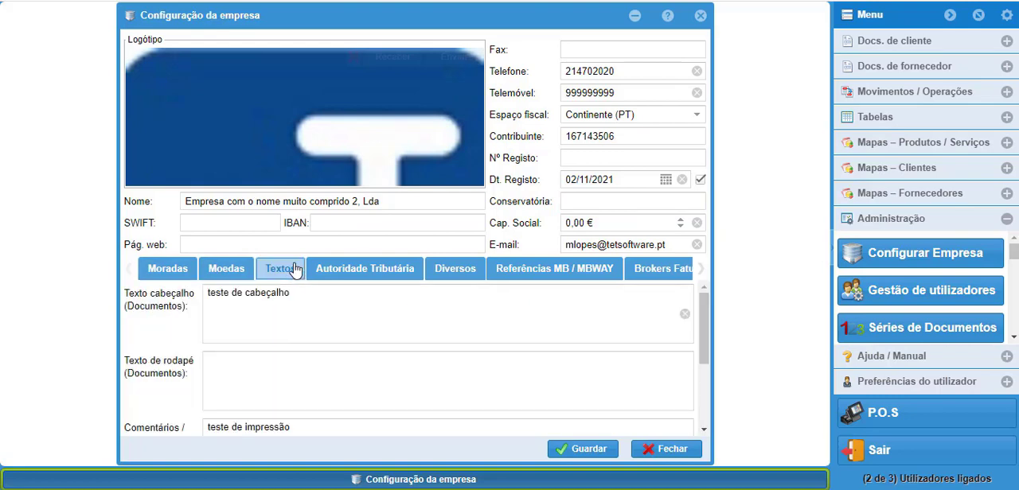
{"action": "left_click", "coordinate": [237, 308]}
{"action": "left_click", "coordinate": [237, 375]}
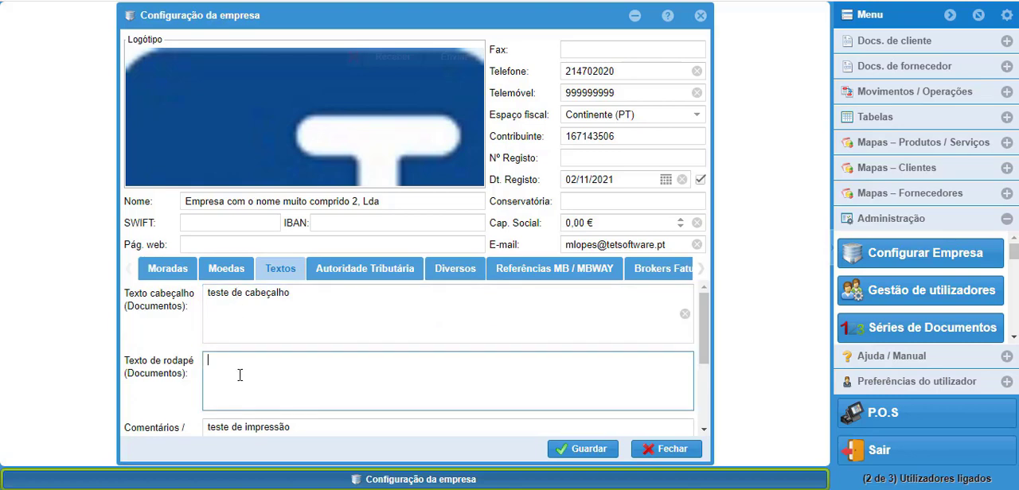
{"action": "left_click", "coordinate": [308, 428]}
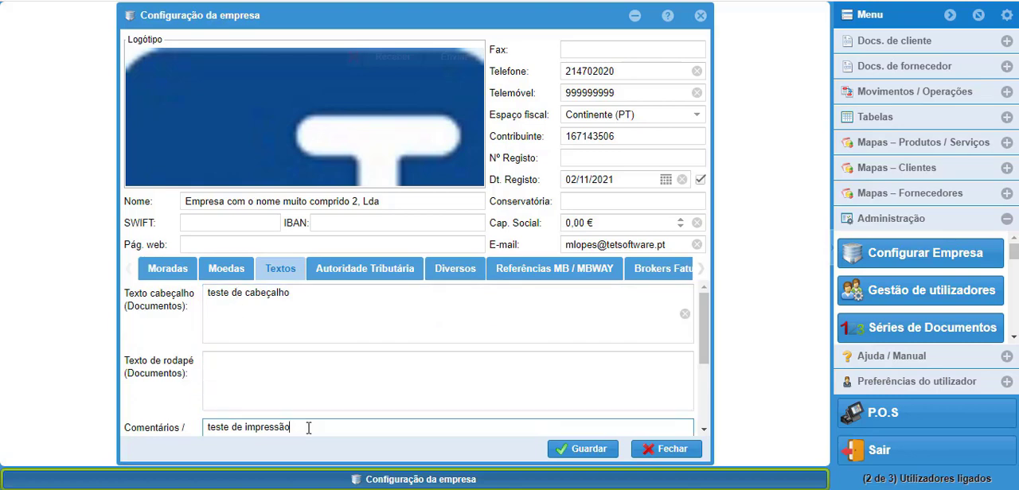
Step: View the Autoridade Tributária settings and look through the default CAE code options without changing the selection
{"action": "left_click", "coordinate": [334, 272]}
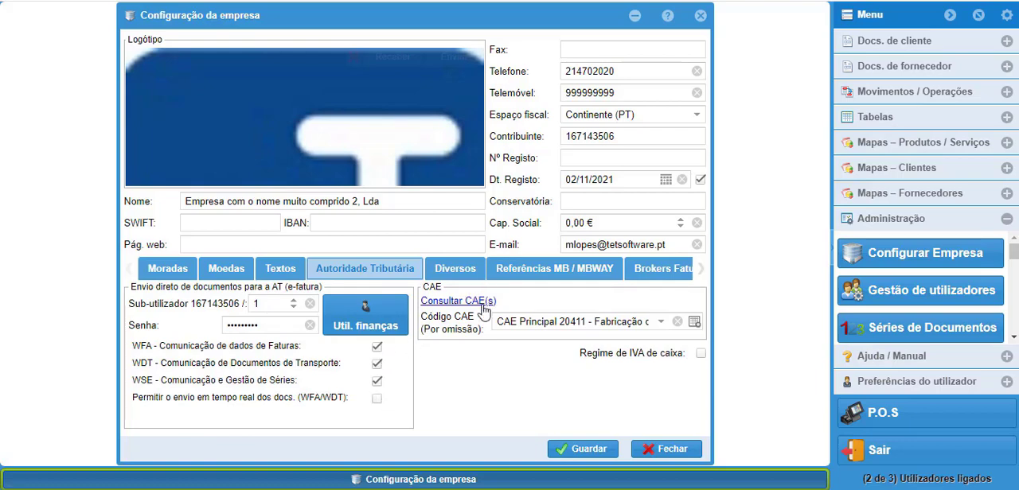
{"action": "left_click", "coordinate": [659, 322]}
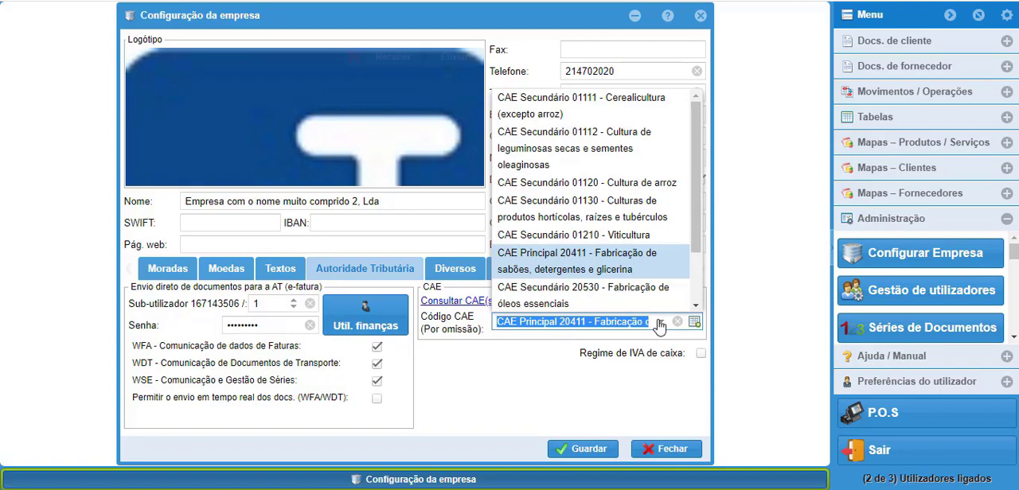
{"action": "left_click", "coordinate": [659, 323]}
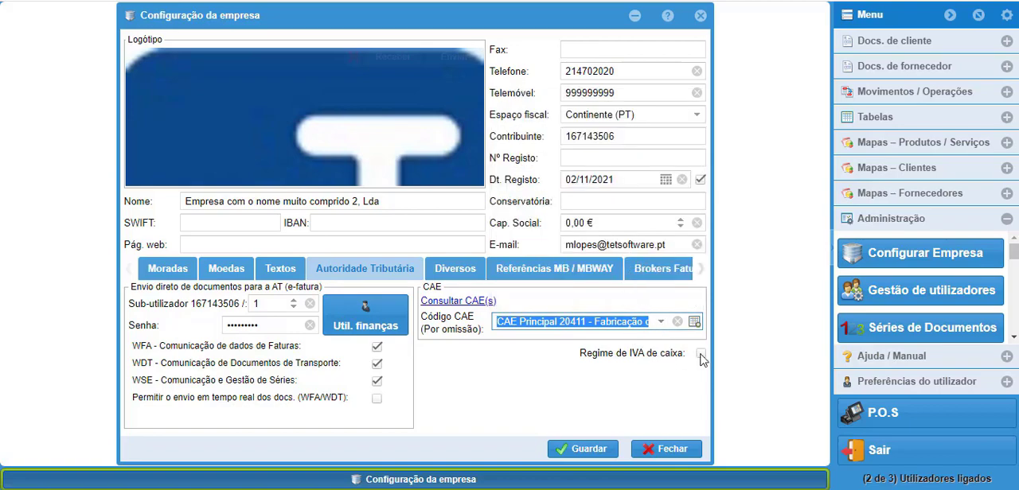
Step: View the company's Diversos settings and the Referência MB and MBWAY payment options
{"action": "left_click", "coordinate": [468, 264]}
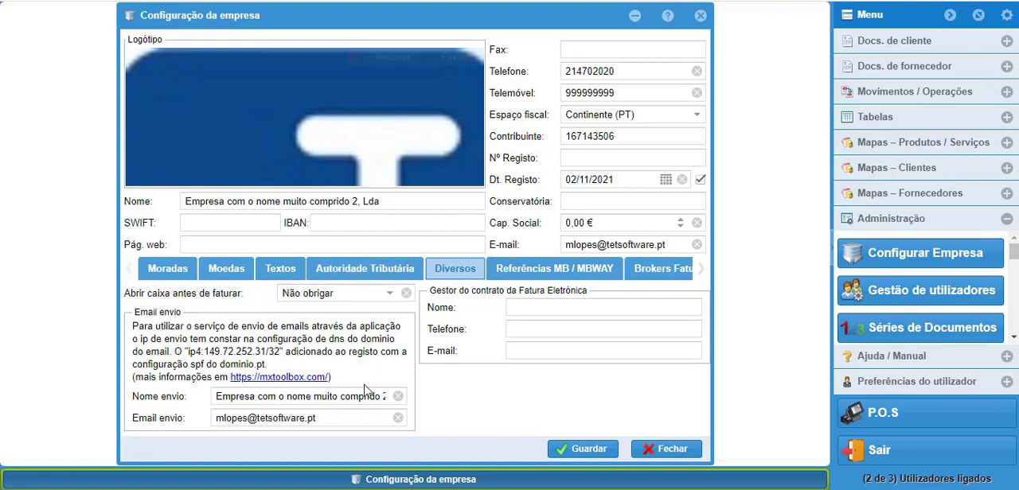
{"action": "left_click", "coordinate": [549, 269]}
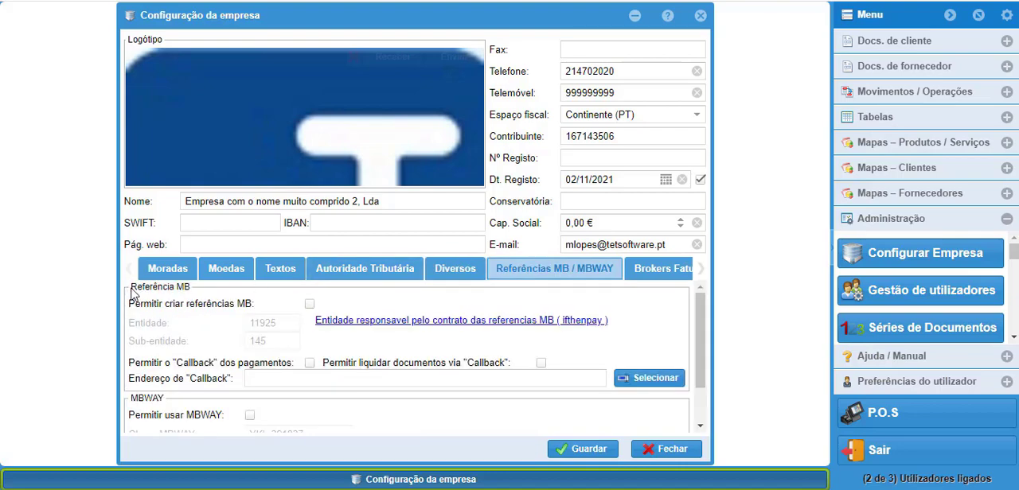
{"action": "left_click_drag", "start_coordinate": [131, 288], "coordinate": [186, 287]}
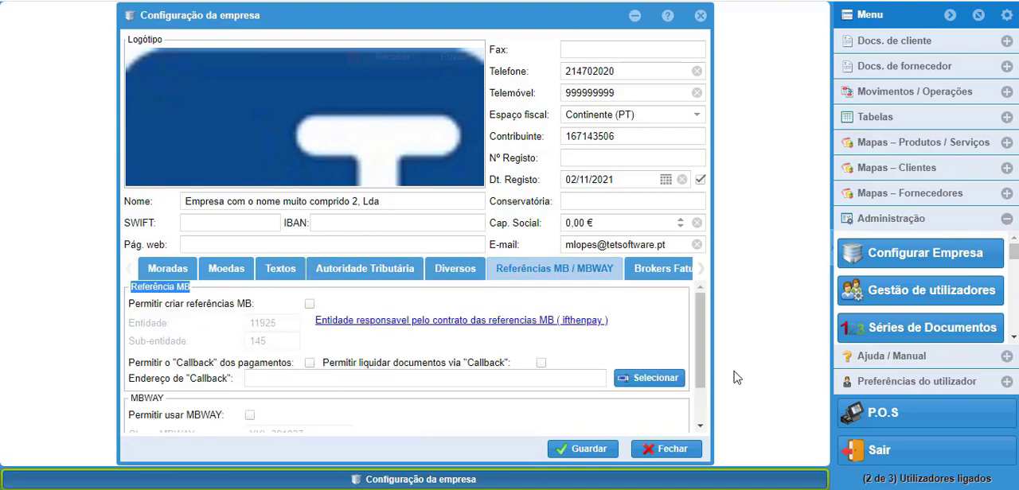
{"action": "scroll", "coordinate": [308, 407], "scroll_direction": "down", "scroll_amount": 1}
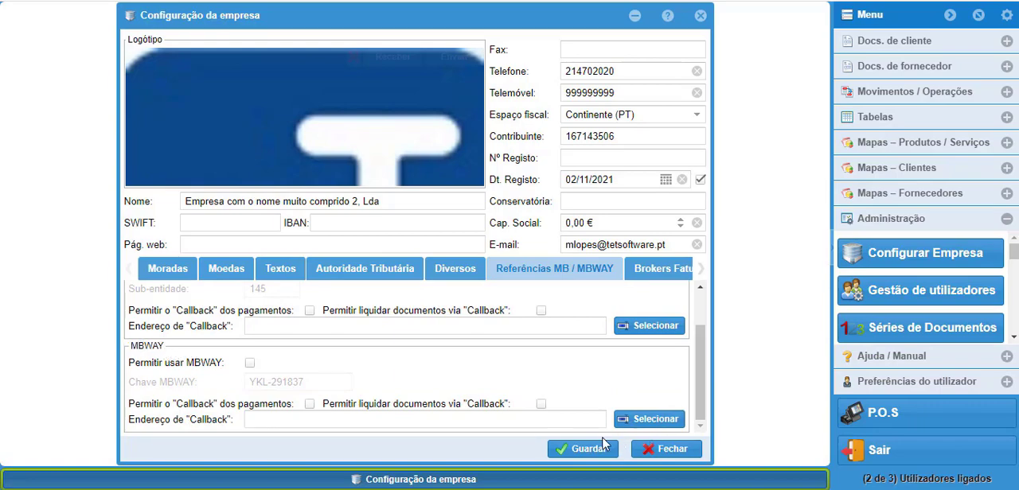
Step: Look through the Brokers Fatura eletrónica / assinatura .pdf settings and close the company configuration without saving
{"action": "left_click", "coordinate": [661, 268]}
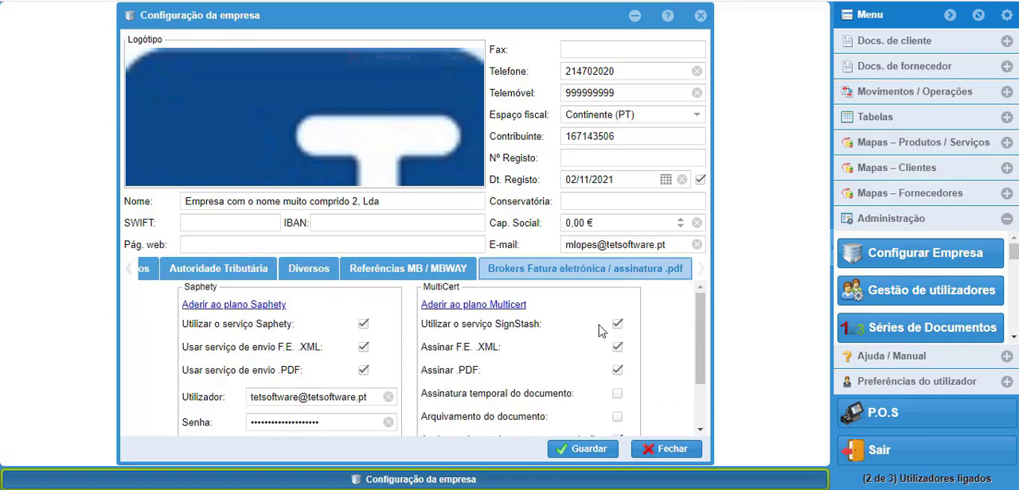
{"action": "scroll", "coordinate": [691, 339], "scroll_direction": "down", "scroll_amount": 3}
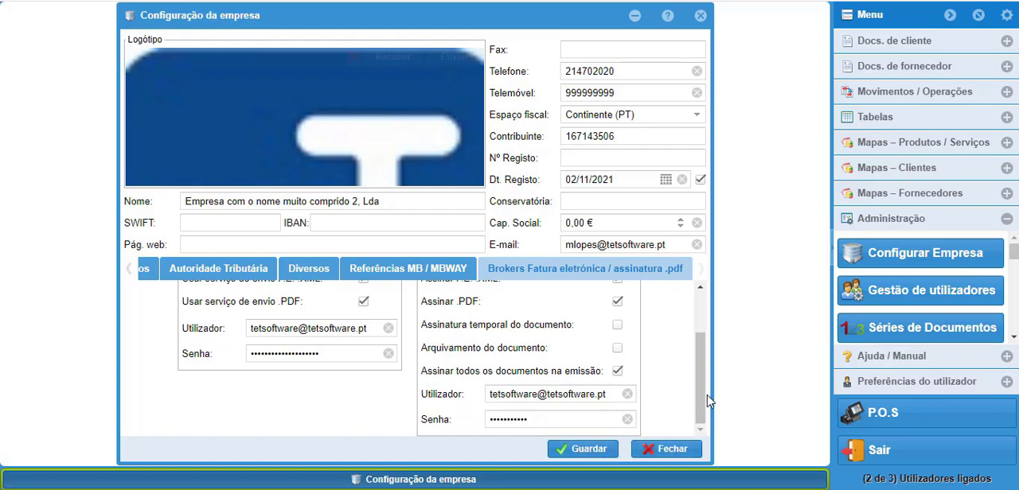
{"action": "left_click", "coordinate": [681, 451]}
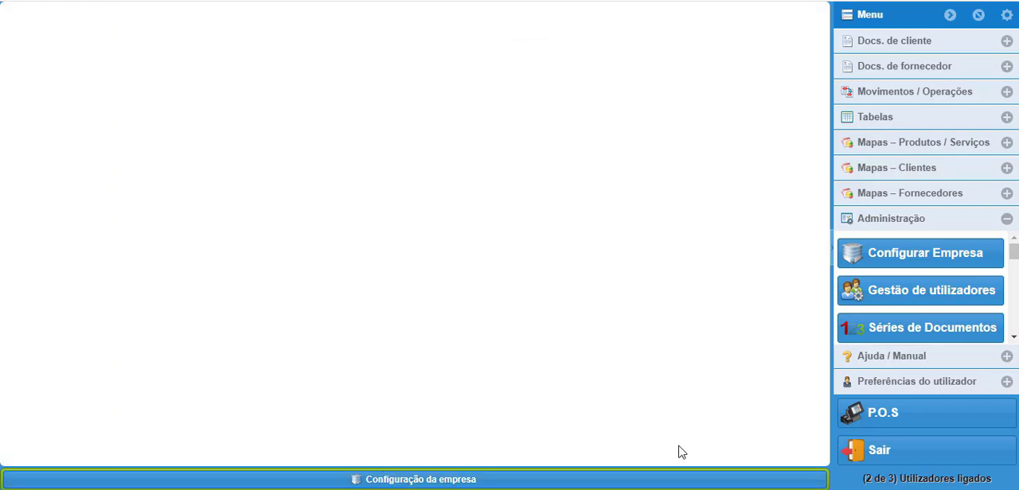
Step: View the Gestão de utilizadores list and the Séries de Documentos list, closing each one
{"action": "left_click", "coordinate": [925, 301]}
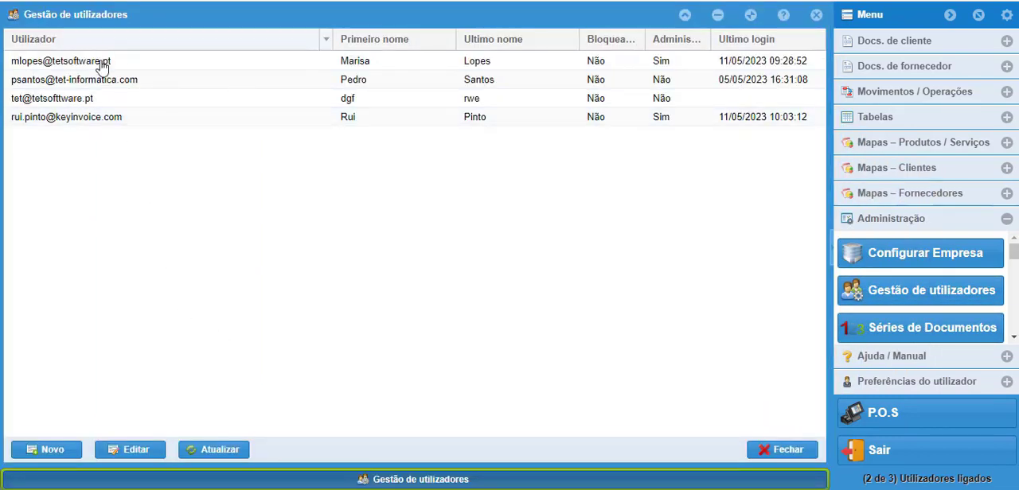
{"action": "left_click", "coordinate": [796, 451]}
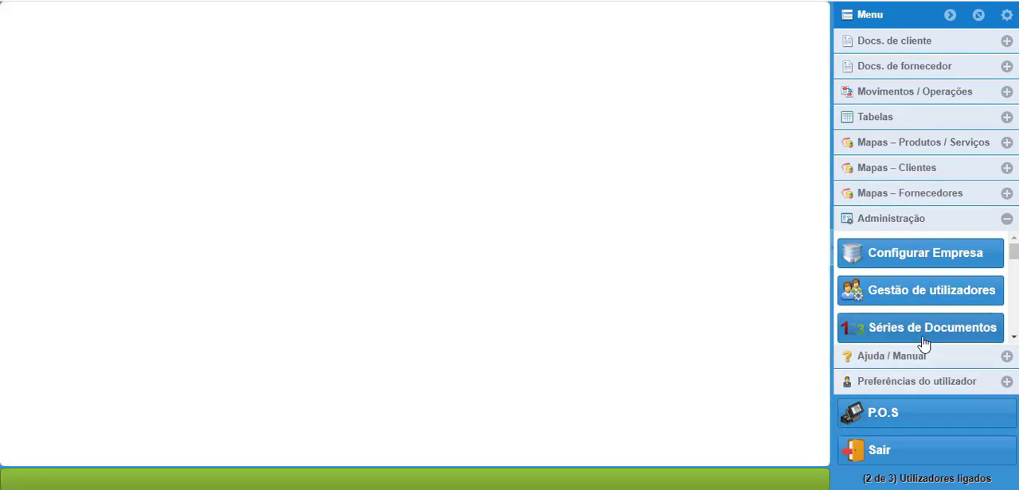
{"action": "left_click", "coordinate": [922, 335]}
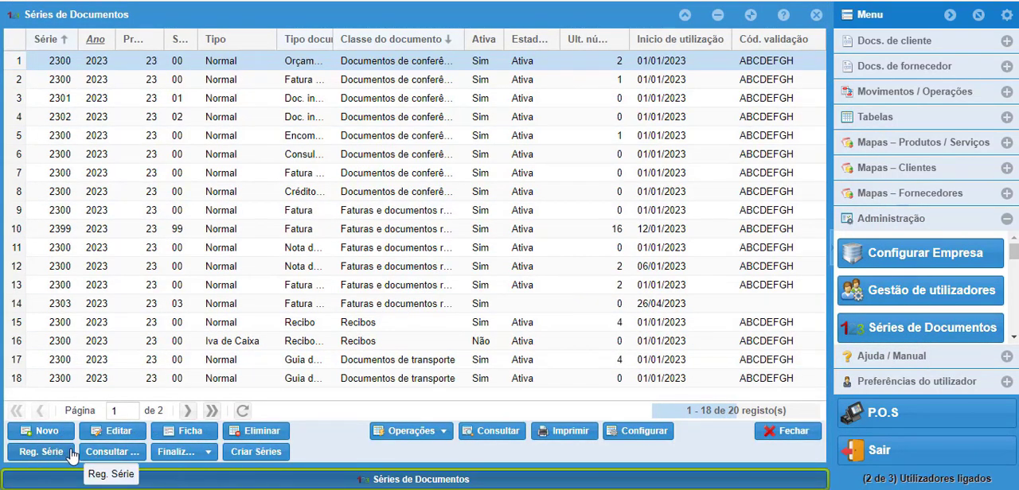
{"action": "left_click", "coordinate": [808, 440]}
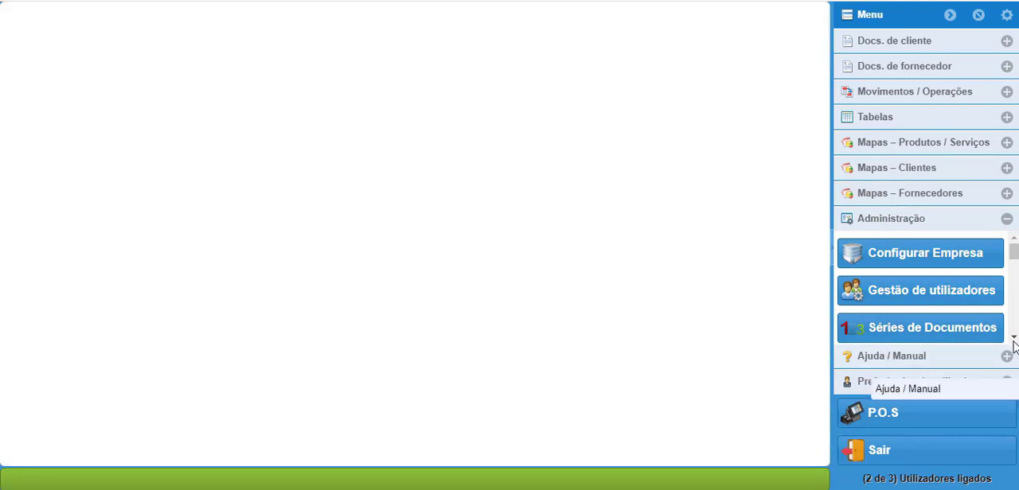
Step: View the list of the company's CAE codes and close it
{"action": "left_click", "coordinate": [1014, 338]}
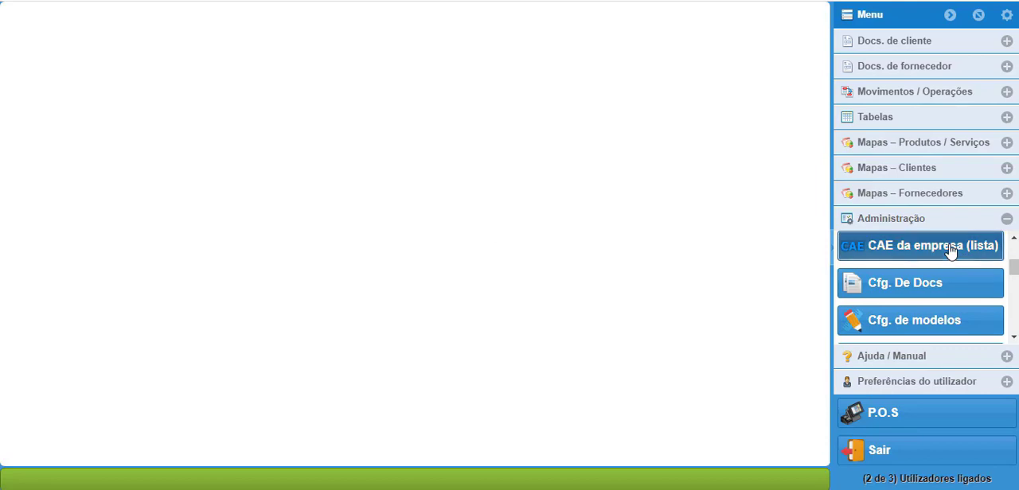
{"action": "left_click", "coordinate": [955, 259]}
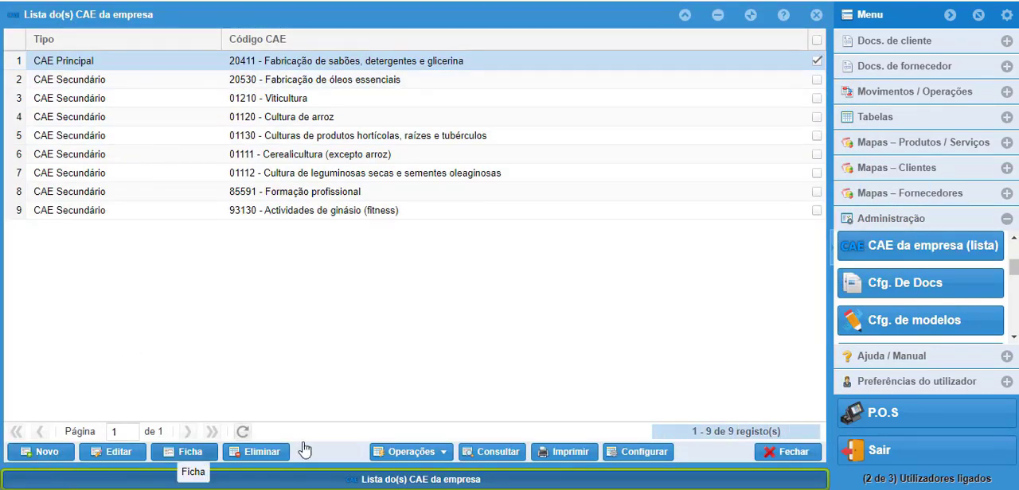
{"action": "left_click", "coordinate": [813, 452]}
Step: View the copy settings of the Fatura document type under Cfg. De Docs, and close them and the list without saving
{"action": "left_click", "coordinate": [898, 285]}
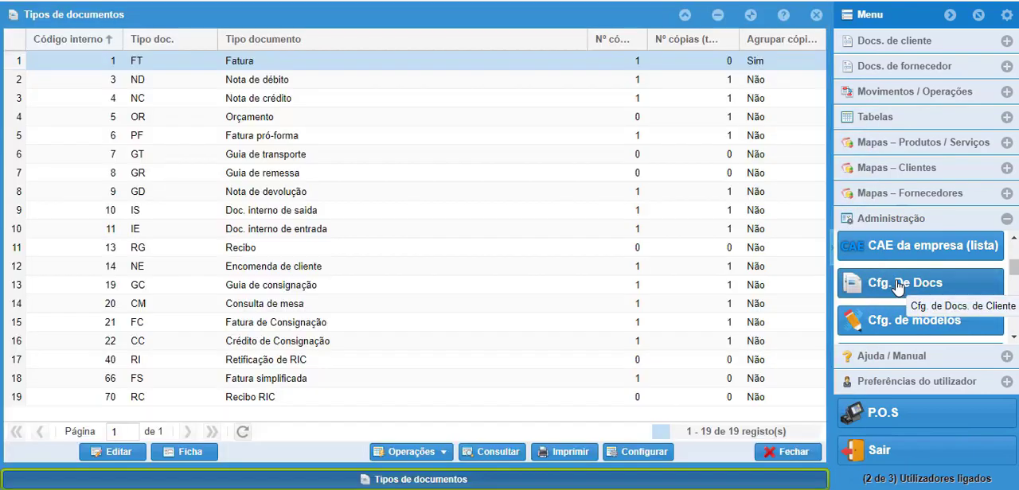
{"action": "left_click", "coordinate": [113, 452]}
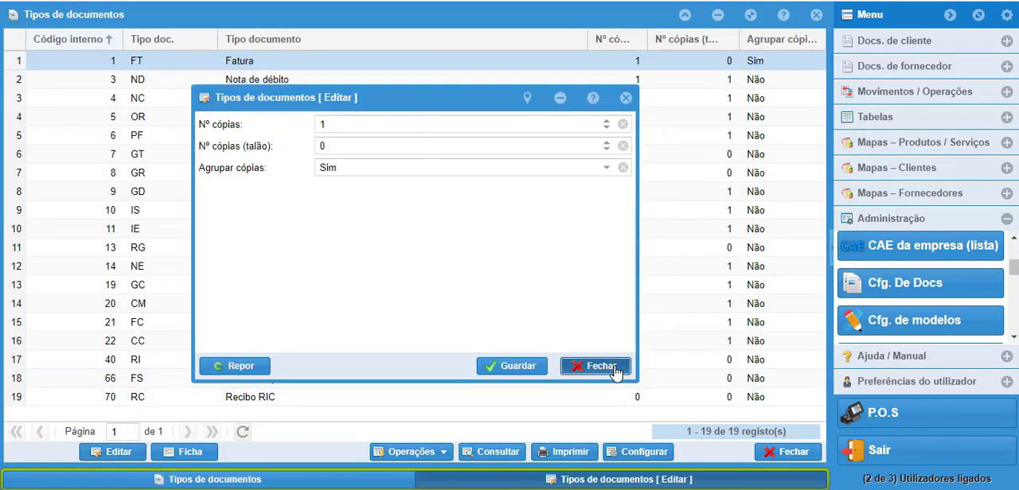
{"action": "left_click", "coordinate": [609, 366]}
{"action": "left_click", "coordinate": [791, 452]}
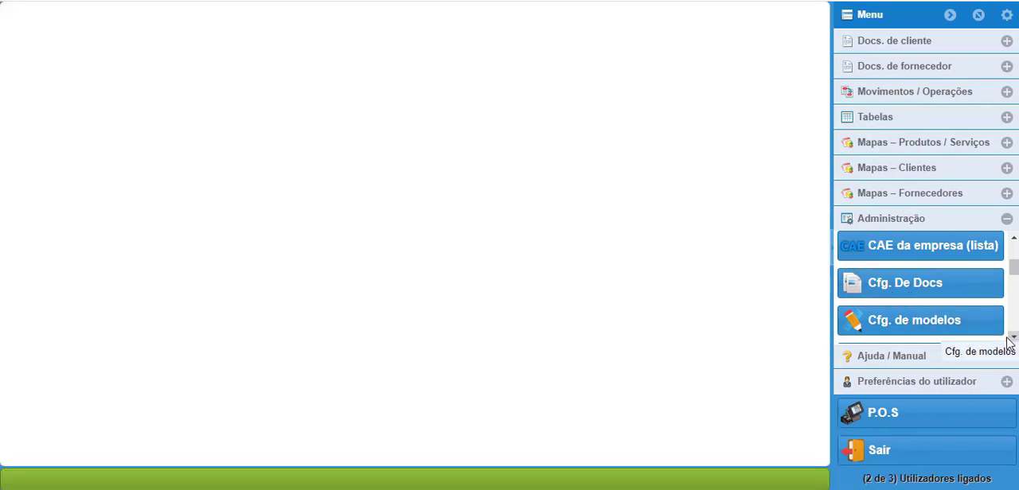
Step: View the Modelo (antigo) Documento Clientes layout in the Configurador de modelos and close the configurator
{"action": "left_click", "coordinate": [929, 328]}
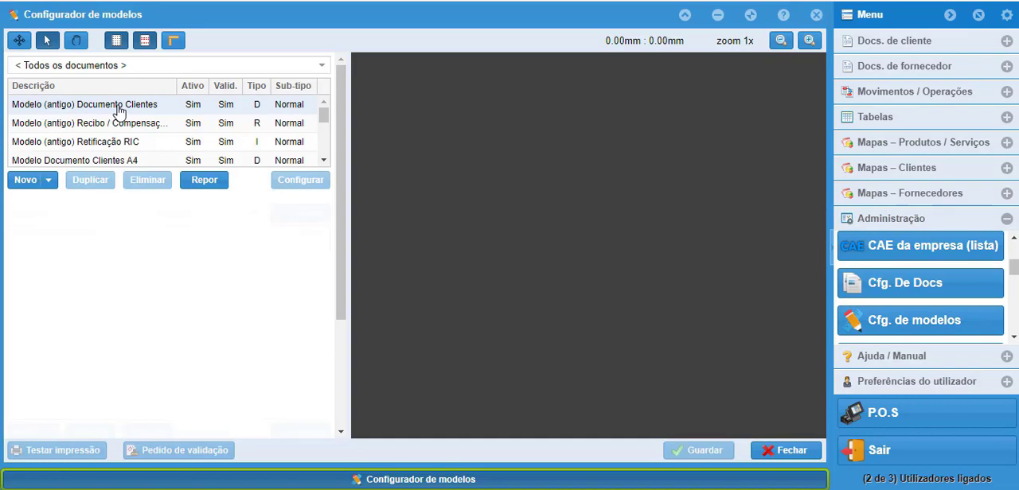
{"action": "left_click", "coordinate": [118, 107]}
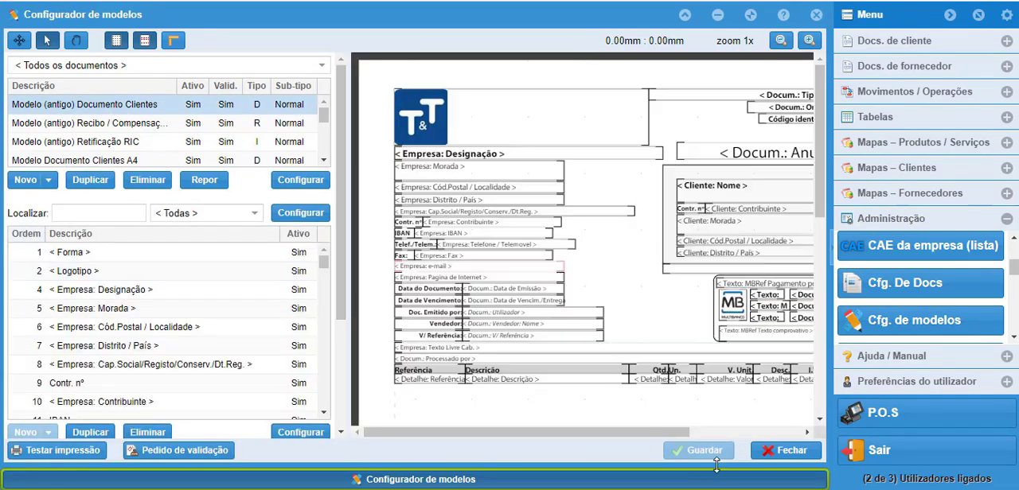
{"action": "left_click", "coordinate": [782, 451]}
Step: View the Preferências de Faturação with its Preçário a aplicar options and the SAF-T (PT) export window, closing both without saving or exporting
{"action": "scroll", "coordinate": [1014, 340], "scroll_direction": "down", "scroll_amount": 3}
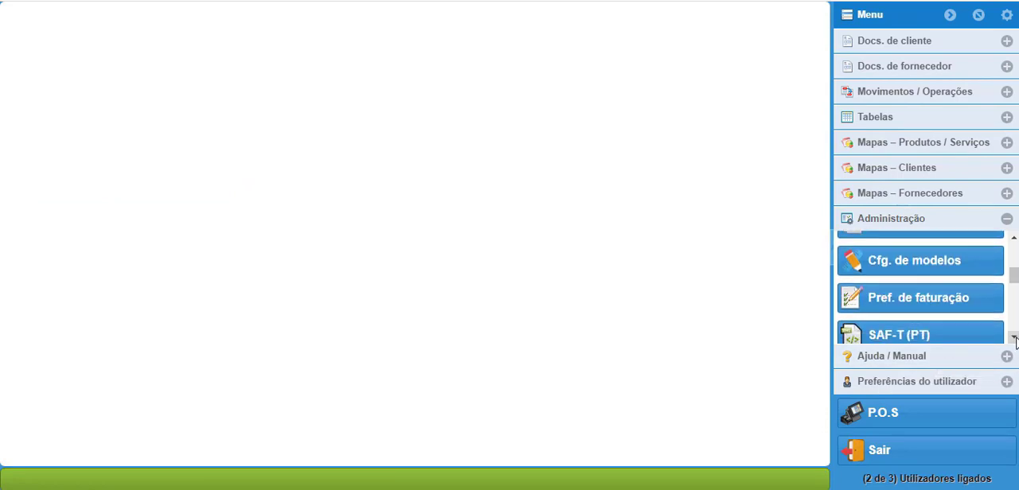
{"action": "left_click", "coordinate": [946, 262]}
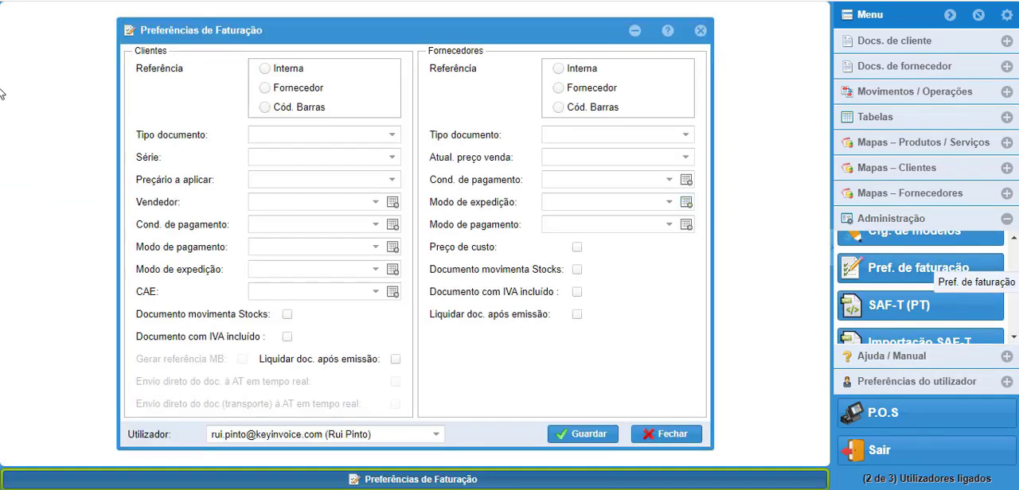
{"action": "left_click", "coordinate": [388, 183]}
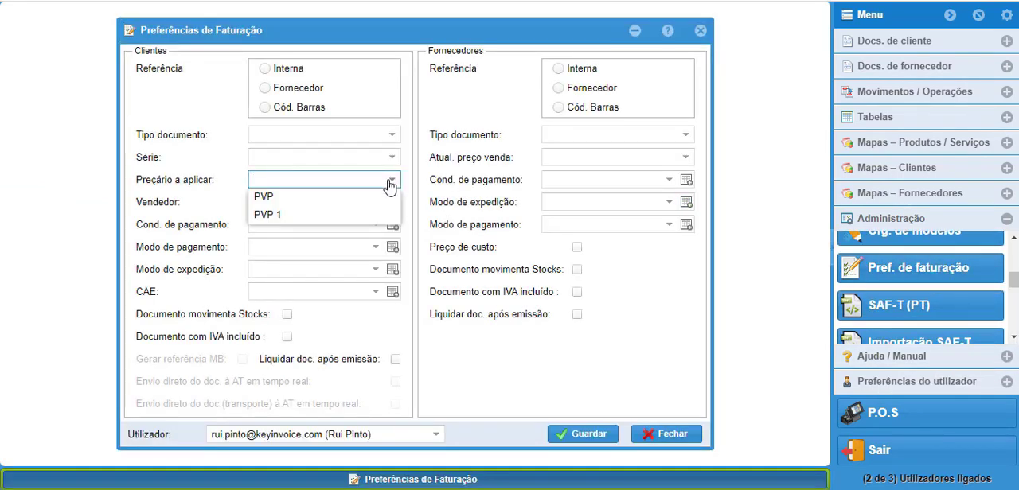
{"action": "left_click", "coordinate": [389, 183]}
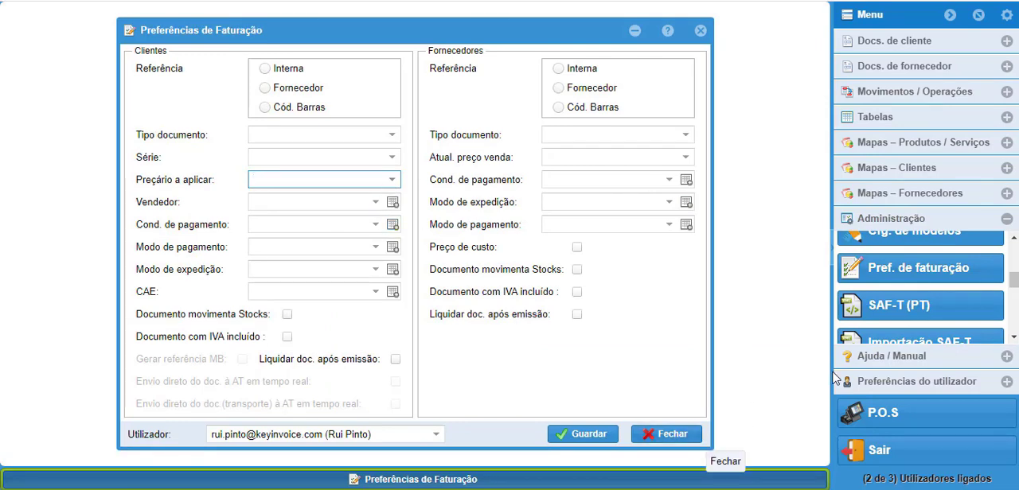
{"action": "left_click", "coordinate": [679, 434]}
{"action": "left_click", "coordinate": [899, 307]}
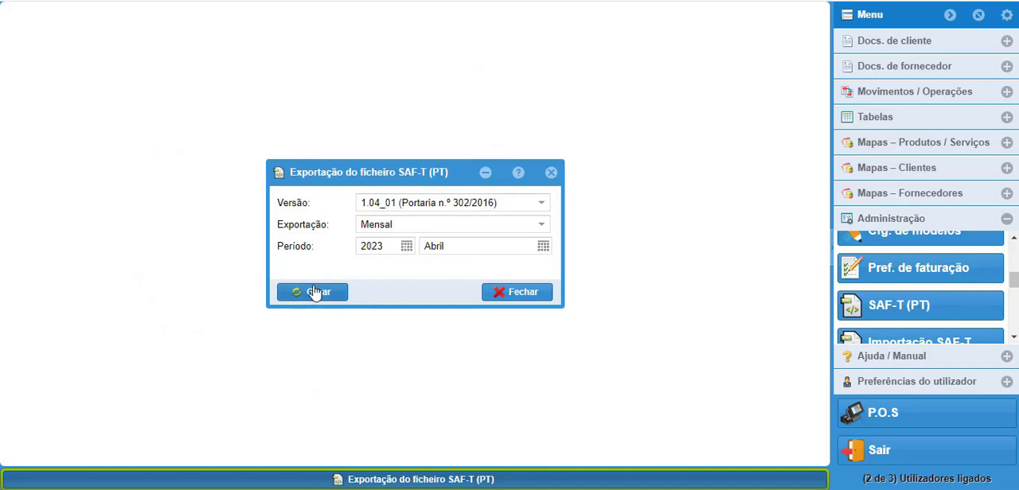
{"action": "left_click", "coordinate": [551, 294]}
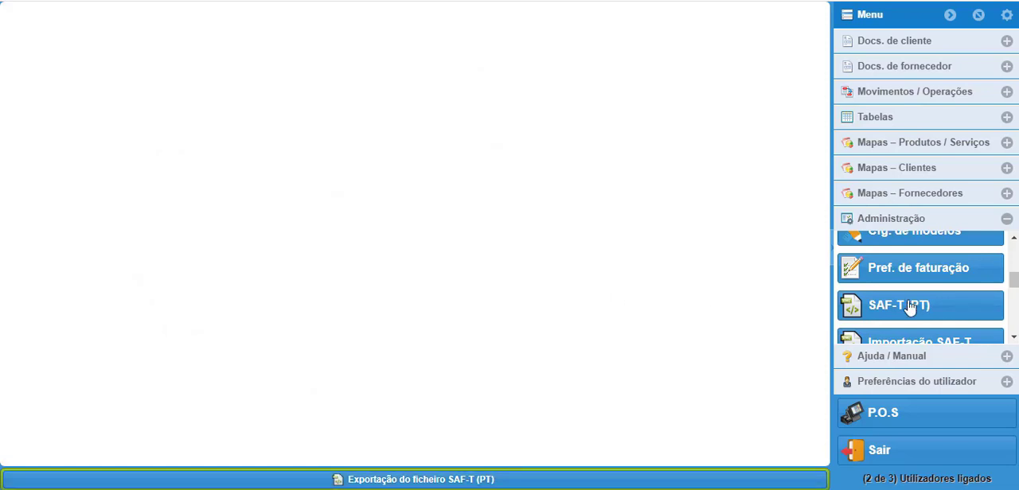
Step: View the Importação de ficheiros SAF-T (PT) window and the Registos de operações log under Administração, closing both without importing anything
{"action": "left_click", "coordinate": [1013, 338]}
{"action": "left_click", "coordinate": [1013, 338]}
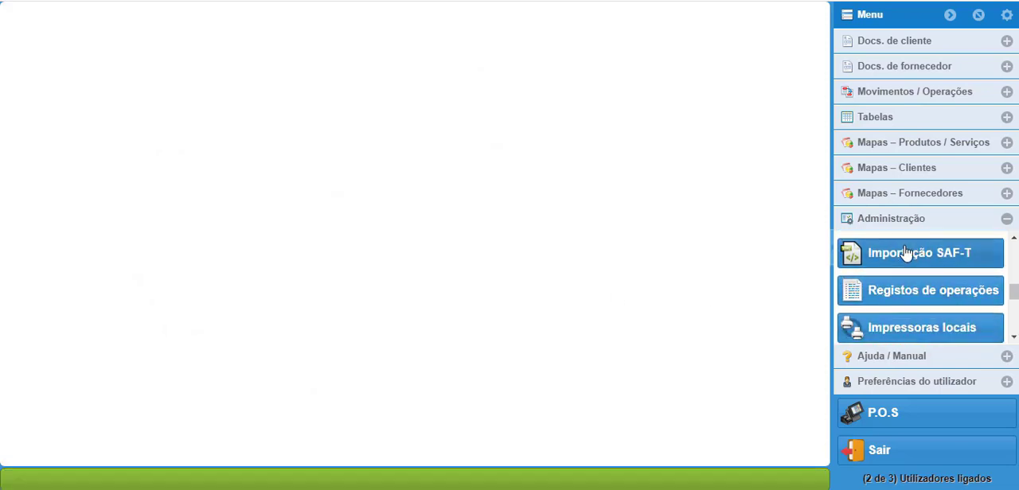
{"action": "left_click", "coordinate": [907, 256]}
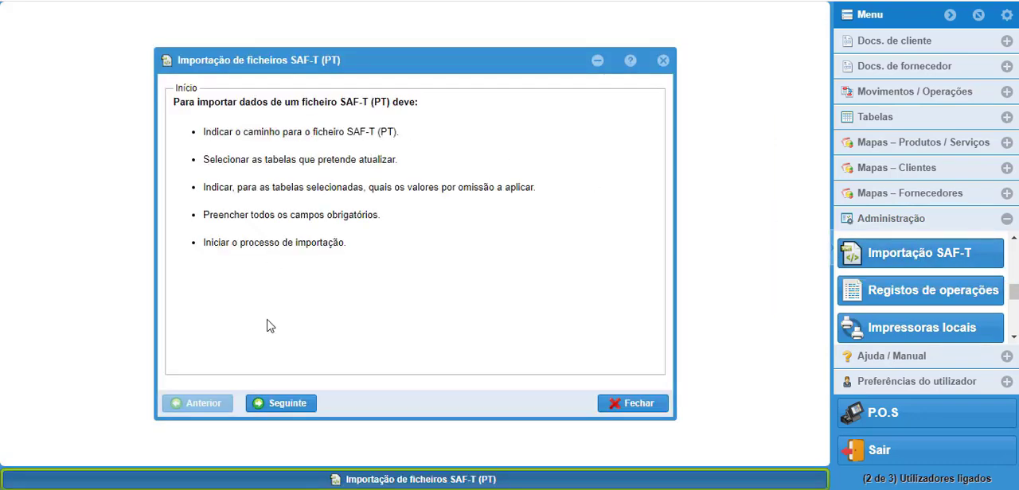
{"action": "left_click", "coordinate": [662, 61]}
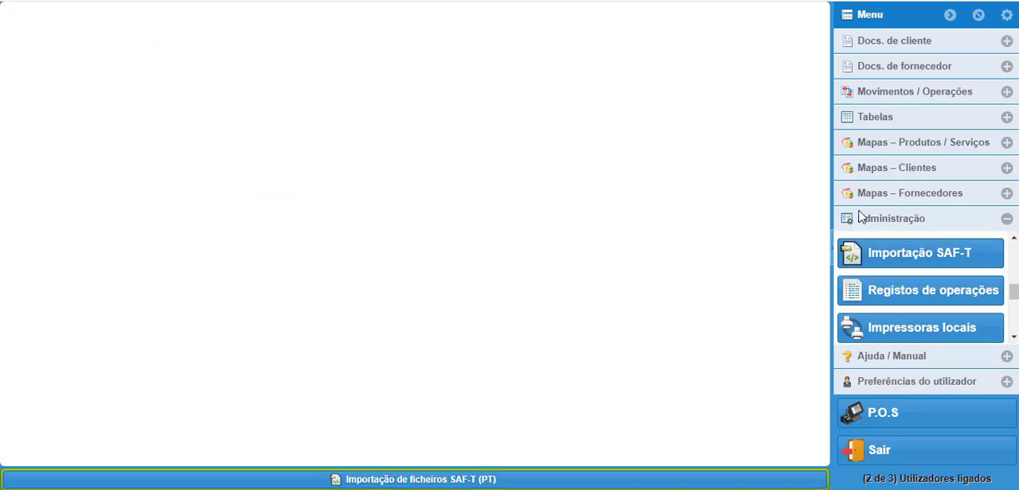
{"action": "left_click", "coordinate": [914, 291]}
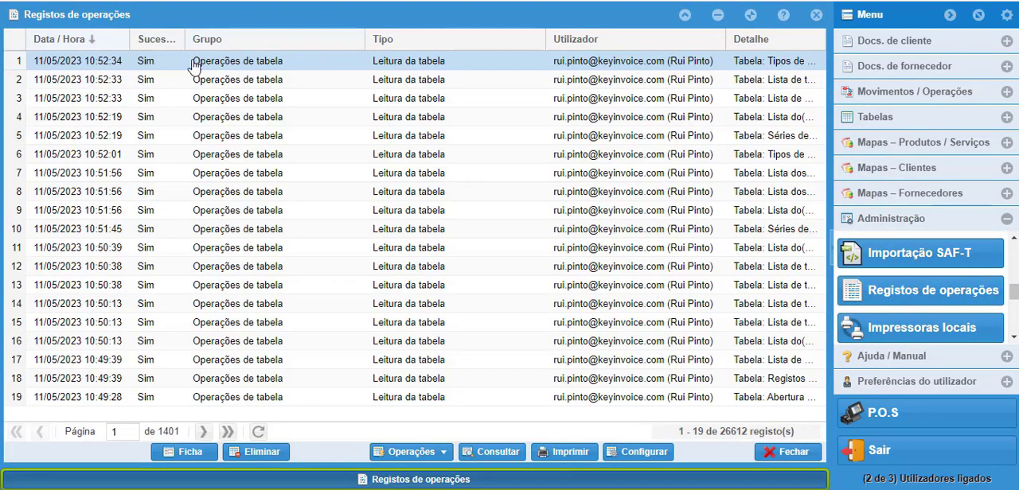
{"action": "left_click", "coordinate": [790, 454]}
Step: View the Abertura / fecho de caixa list of cash register sessions under Administração and close it
{"action": "left_click", "coordinate": [1014, 337]}
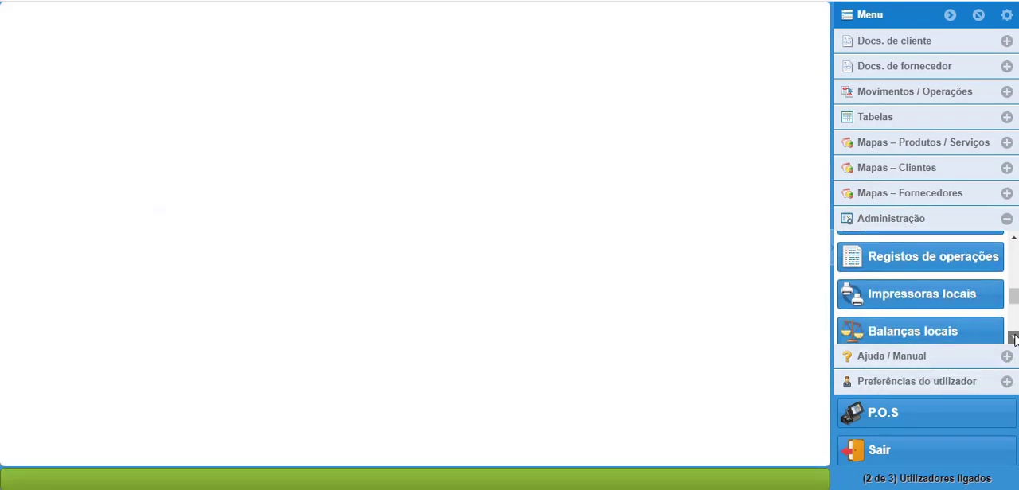
{"action": "left_click", "coordinate": [1015, 338]}
{"action": "left_click", "coordinate": [1014, 338]}
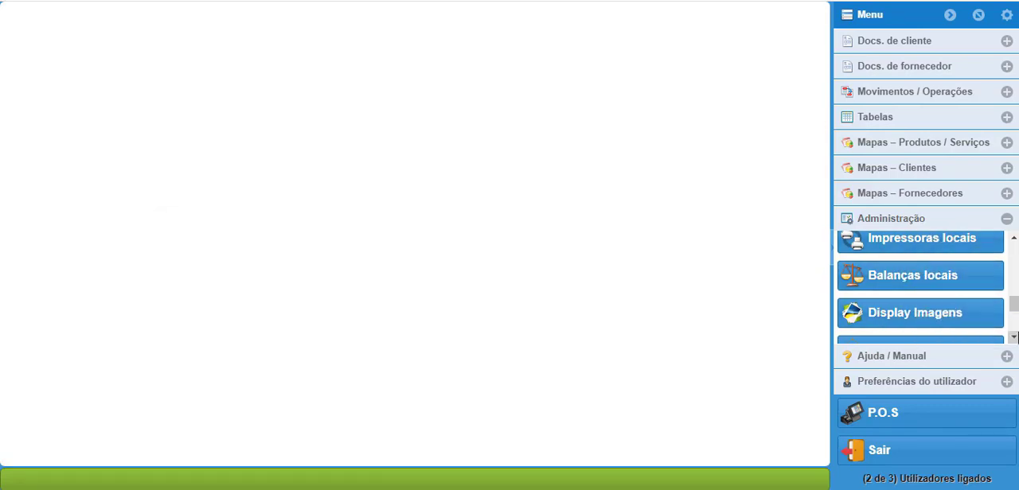
{"action": "scroll", "coordinate": [1015, 339], "scroll_direction": "down", "scroll_amount": 1}
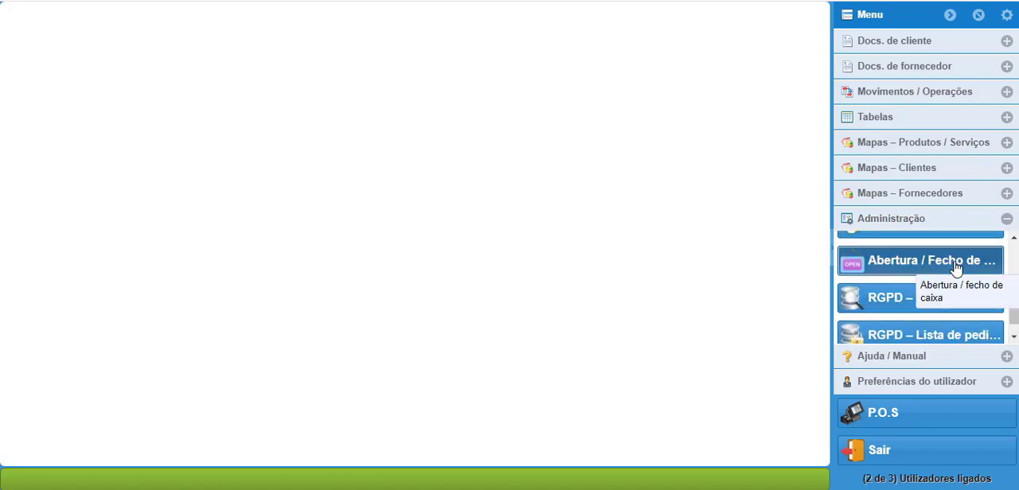
{"action": "left_click", "coordinate": [956, 267]}
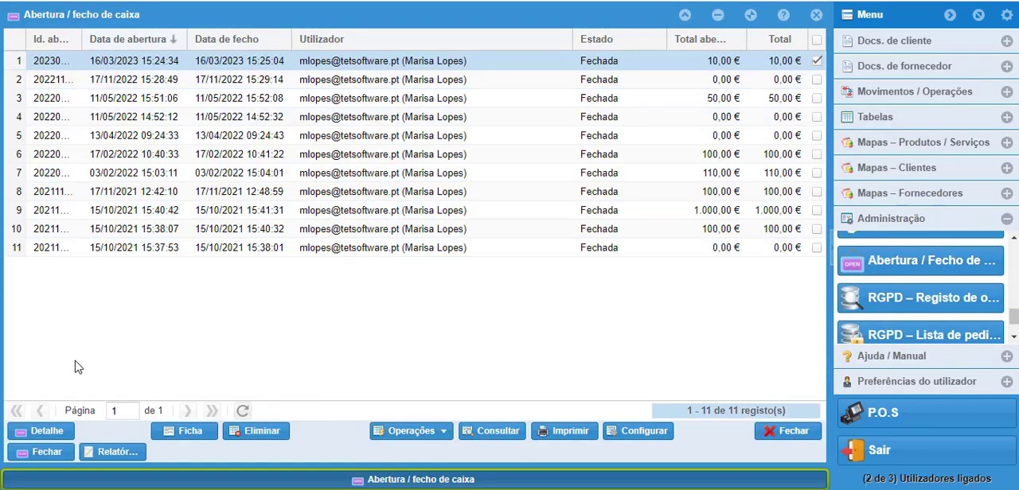
{"action": "left_click", "coordinate": [797, 434]}
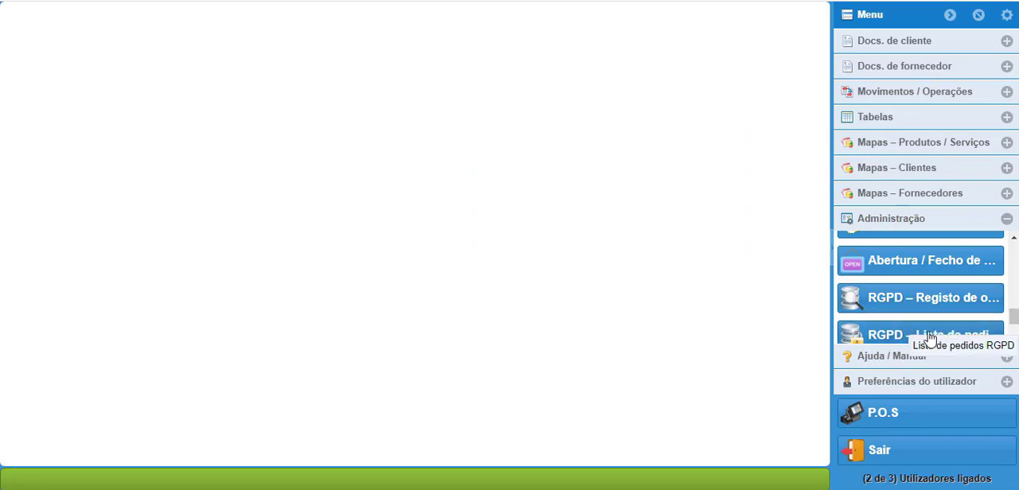
Step: View the Registos de envios de email list under Administração and close it
{"action": "scroll", "coordinate": [955, 334], "scroll_direction": "down", "scroll_amount": 1}
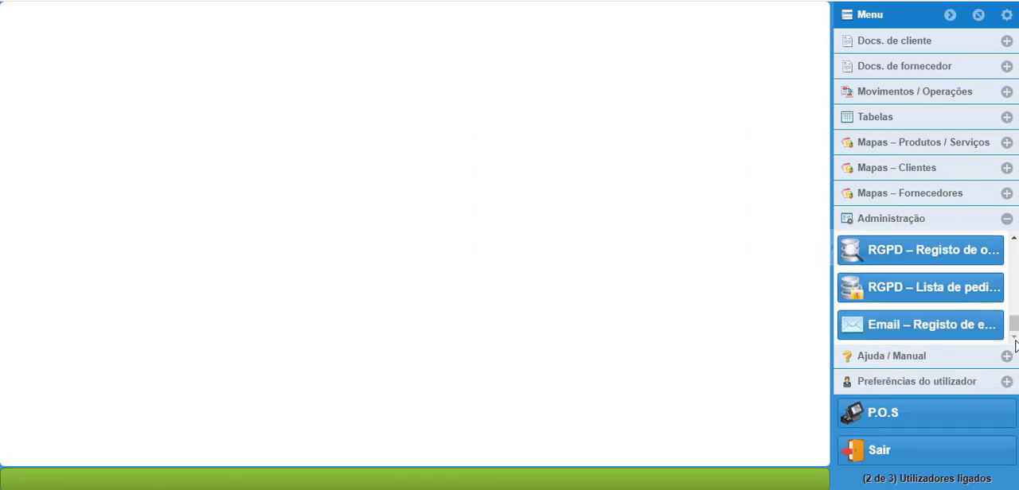
{"action": "left_click", "coordinate": [936, 336]}
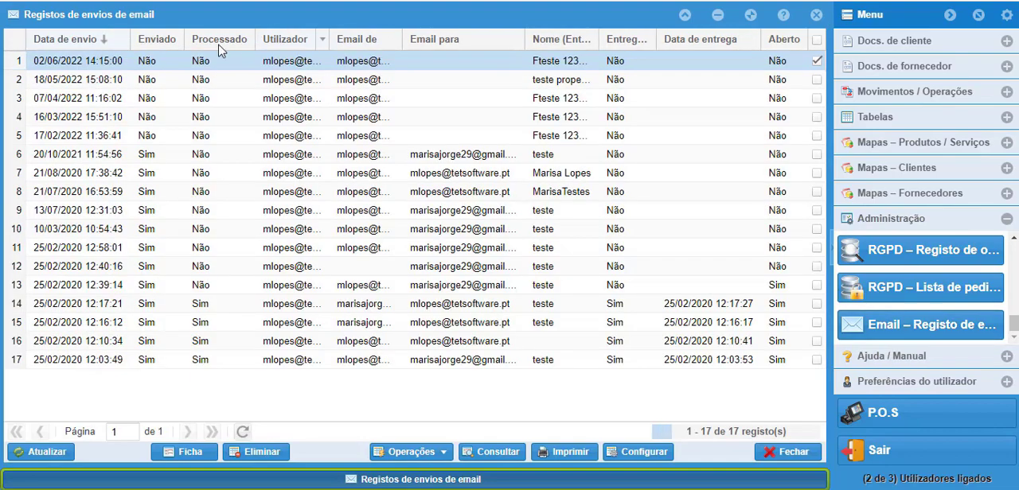
{"action": "left_click", "coordinate": [788, 454]}
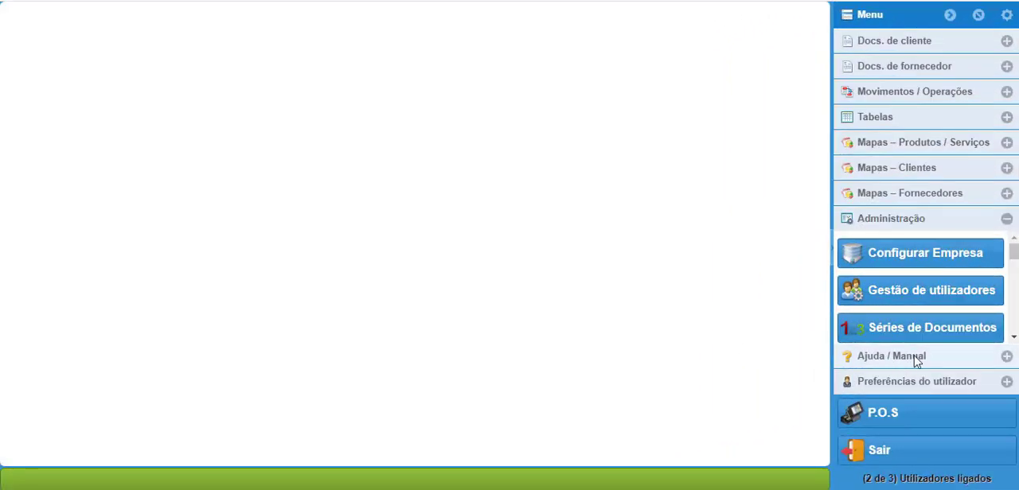
Step: View the Suporte Direto request list under Ajuda / Manual, close it, and look through the remaining help entries
{"action": "left_click", "coordinate": [915, 361]}
{"action": "left_click", "coordinate": [864, 284]}
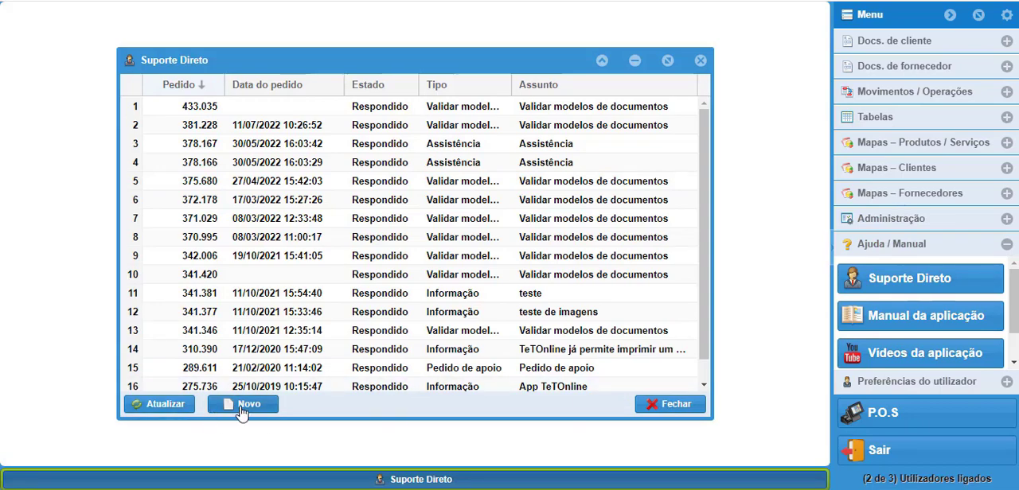
{"action": "left_click", "coordinate": [675, 406]}
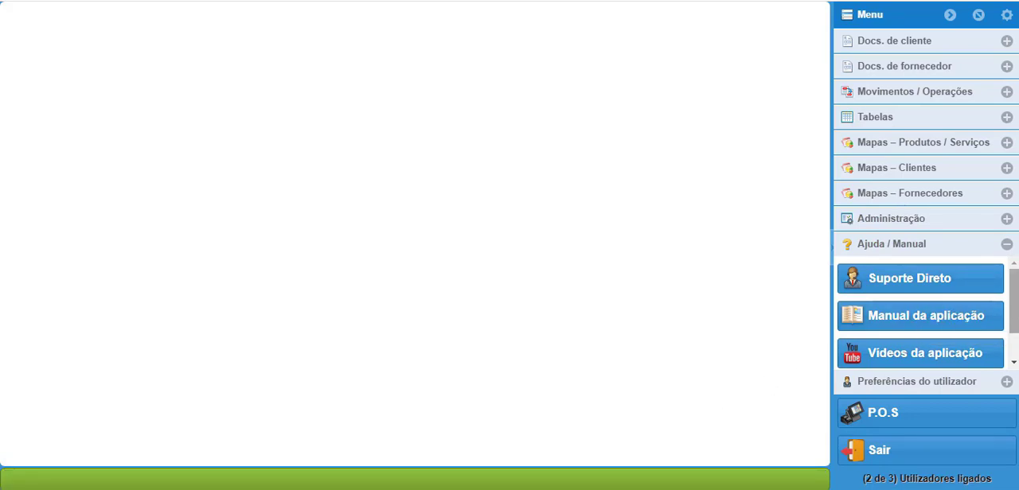
{"action": "left_click", "coordinate": [1013, 363]}
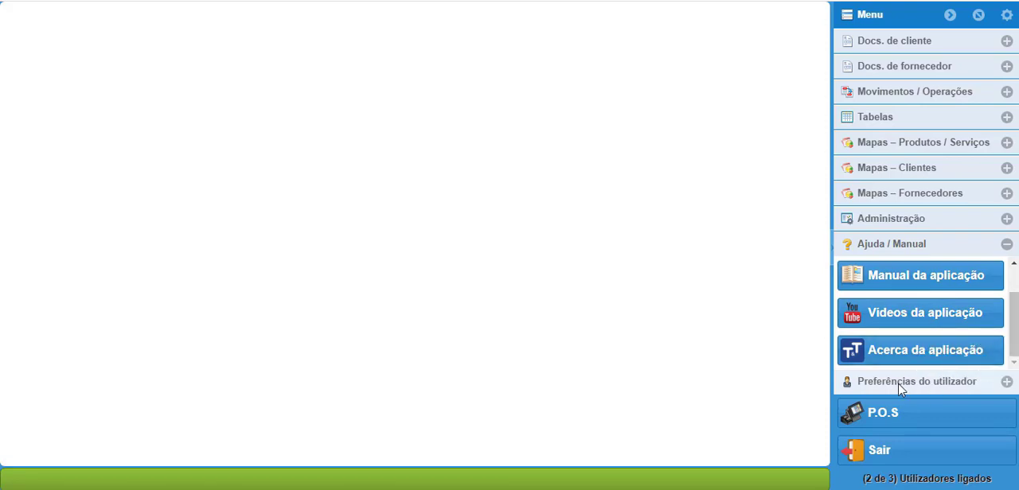
Step: Look through the Preferências do utilizador and enable the Ativar proteção de ecrã option
{"action": "left_click", "coordinate": [1005, 387]}
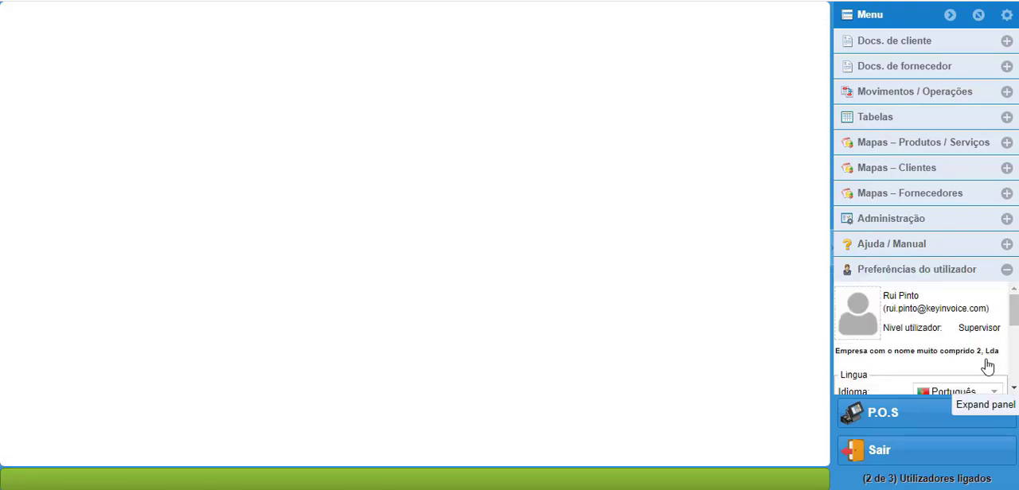
{"action": "left_click_drag", "start_coordinate": [1016, 308], "coordinate": [1016, 327]}
{"action": "scroll", "coordinate": [966, 318], "scroll_direction": "down", "scroll_amount": 2}
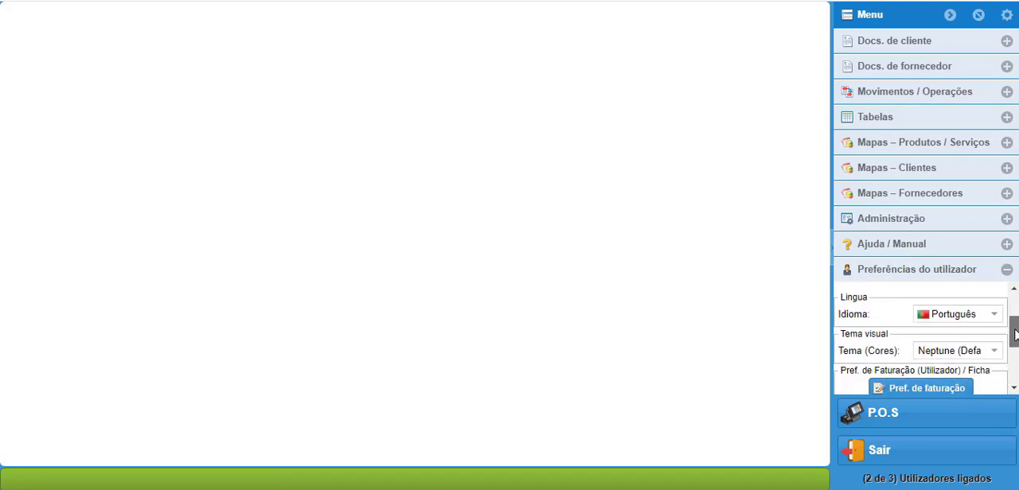
{"action": "scroll", "coordinate": [955, 342], "scroll_direction": "down", "scroll_amount": 2}
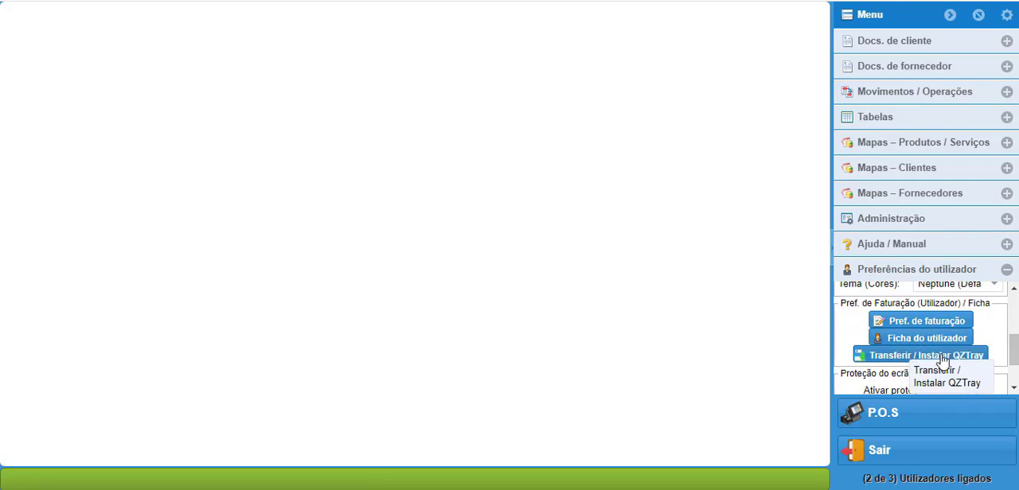
{"action": "scroll", "coordinate": [916, 334], "scroll_direction": "down", "scroll_amount": 2}
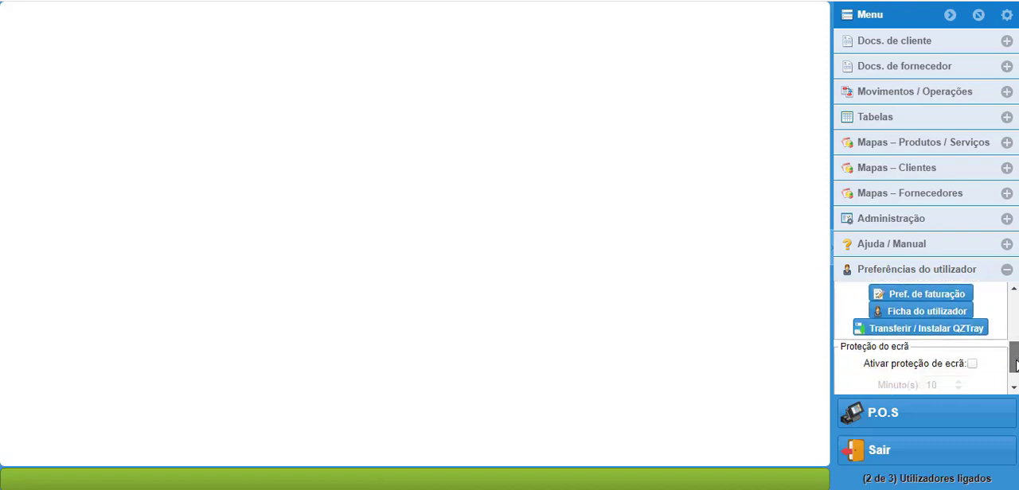
{"action": "left_click", "coordinate": [973, 335]}
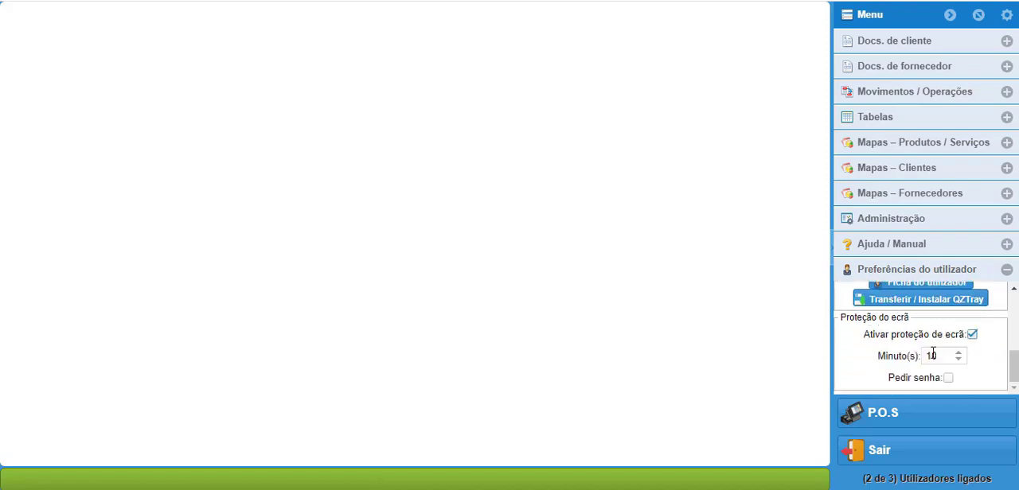
Step: Open the P.O.S with its filters cleared to list the products, and view the available Operações options
{"action": "left_click", "coordinate": [902, 417]}
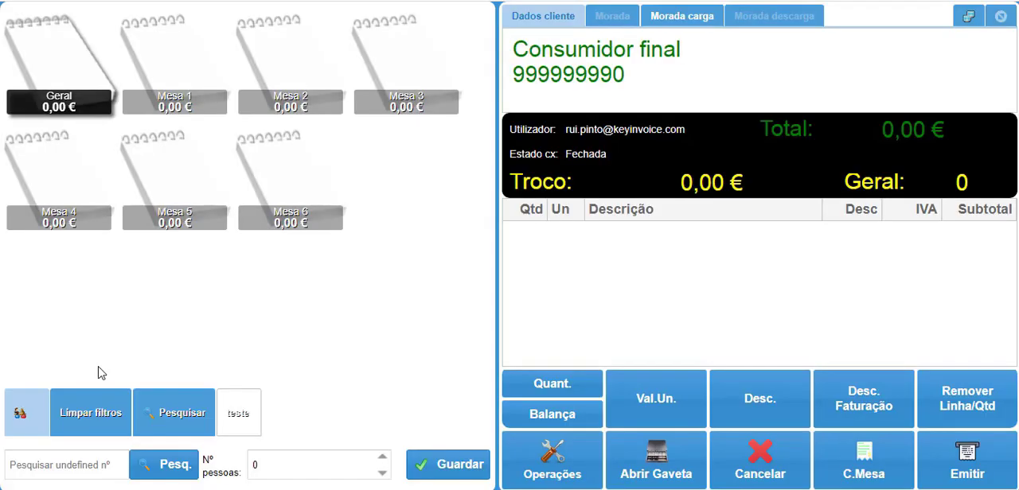
{"action": "left_click", "coordinate": [91, 417]}
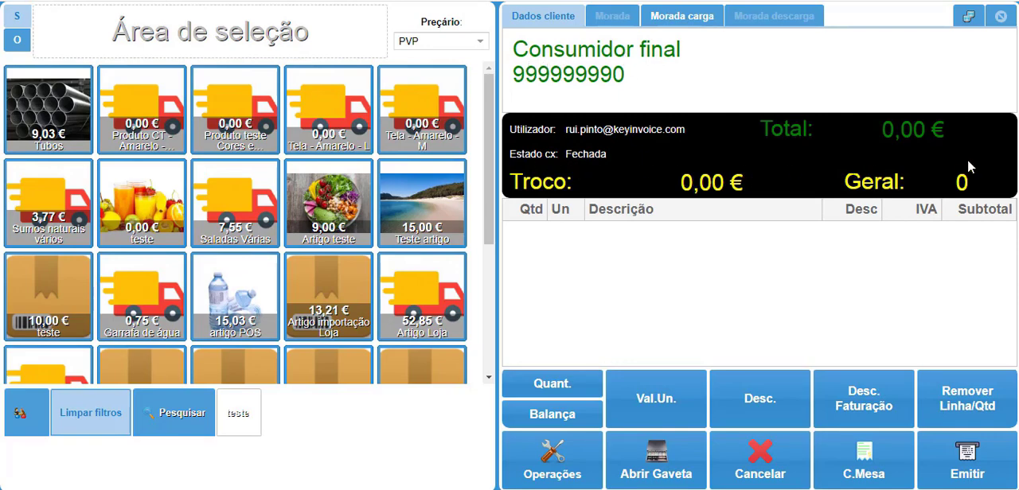
{"action": "left_click", "coordinate": [553, 454]}
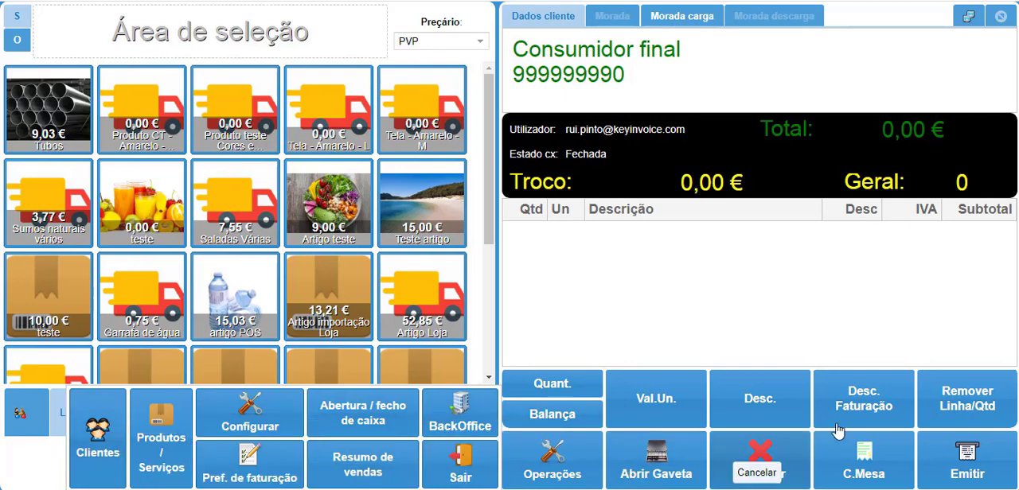